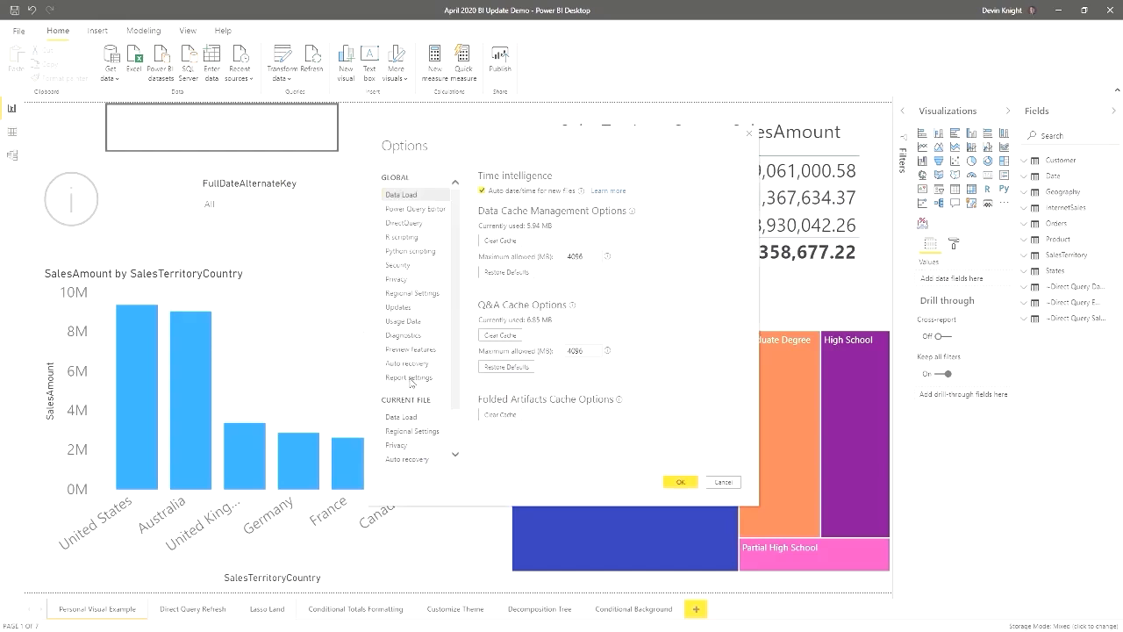
Review the preview features and the current file's report settings for the Personalize visuals option, and accept the options
left_click(410, 349)
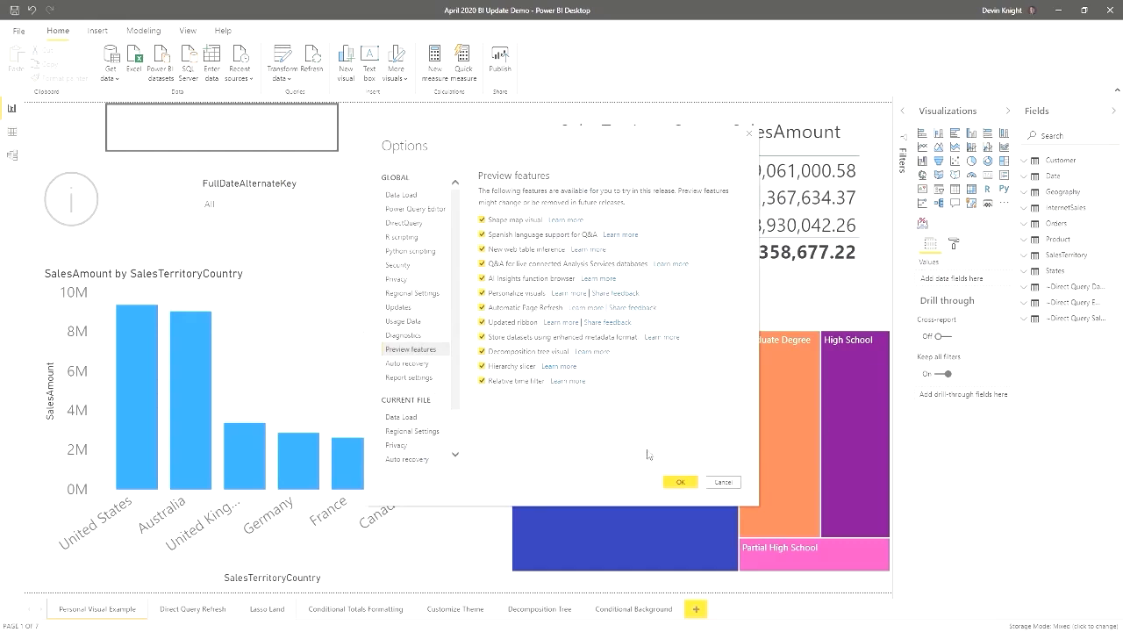
scroll(430, 376, "down", 1)
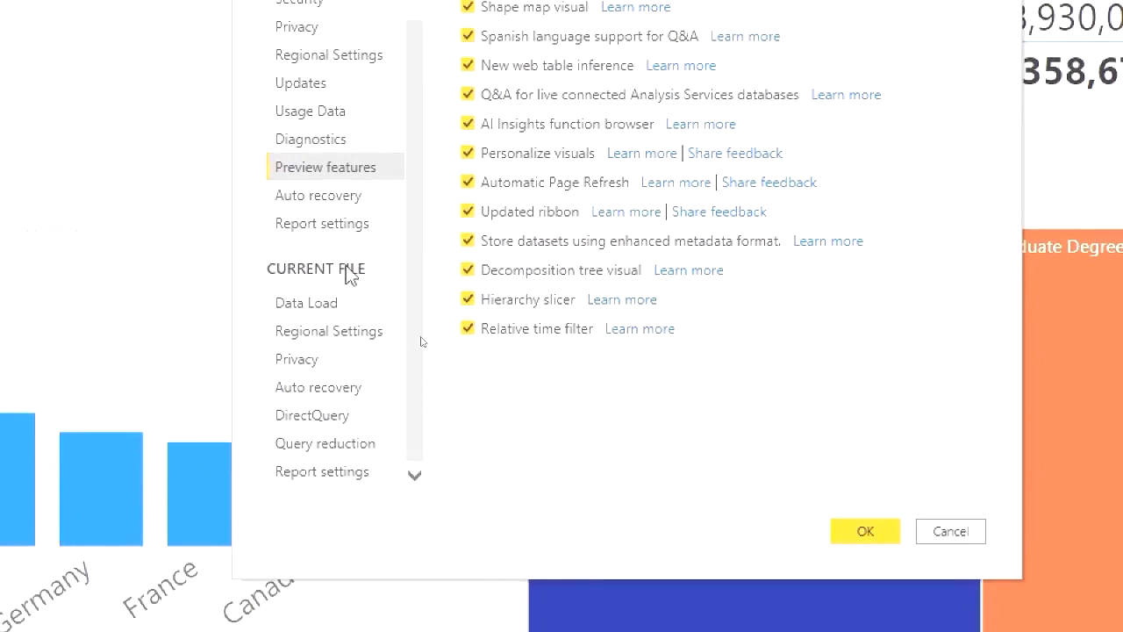
left_click(319, 474)
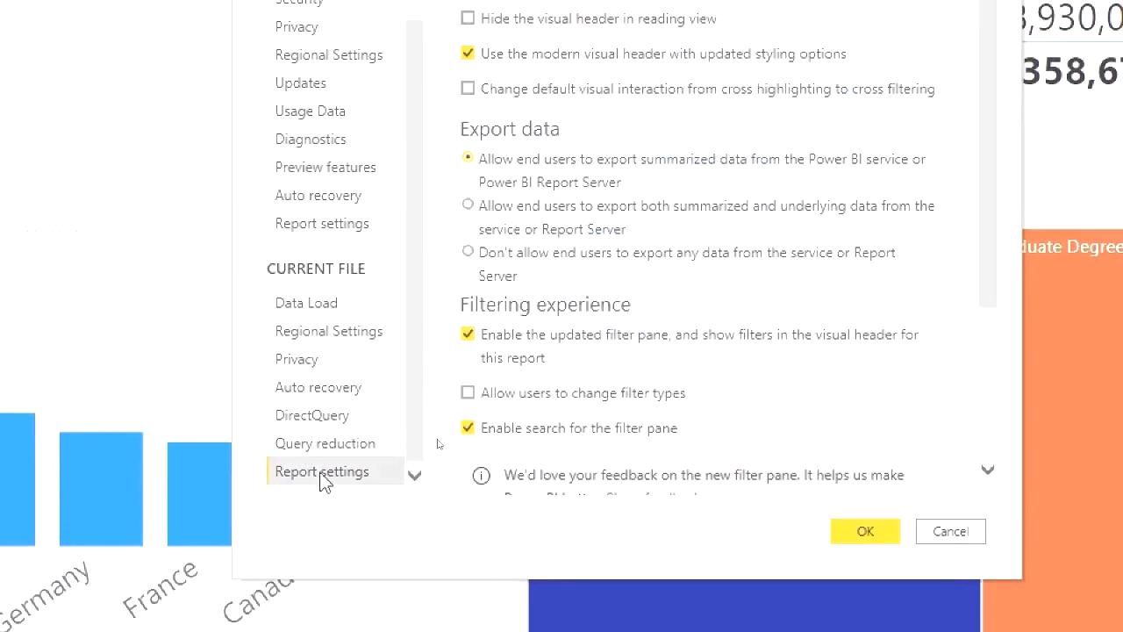
scroll(783, 280, "down", 5)
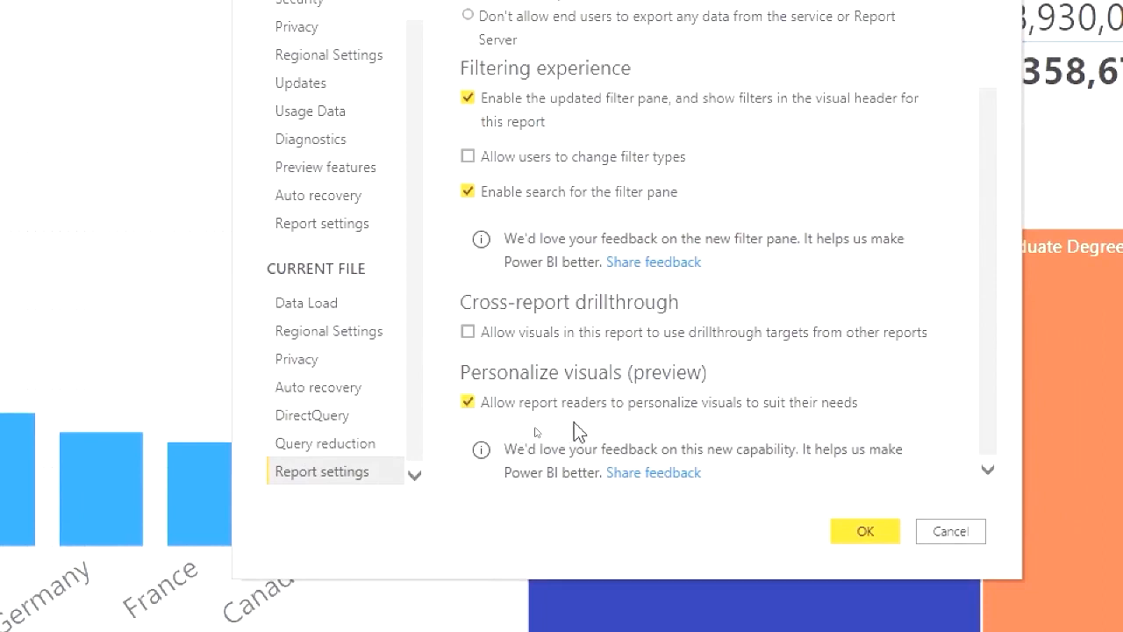
left_click(856, 521)
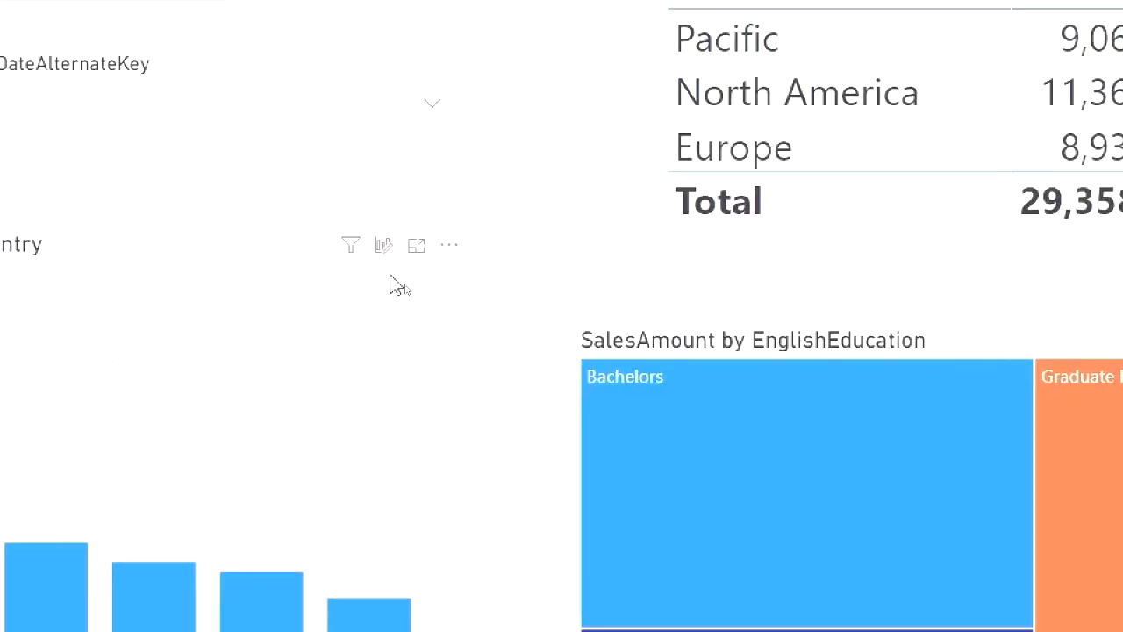
Turn on Personalize visual in the SalesAmount by EnglishEducation treemap's visual header settings, and switch it off again
mouse_move(351, 246)
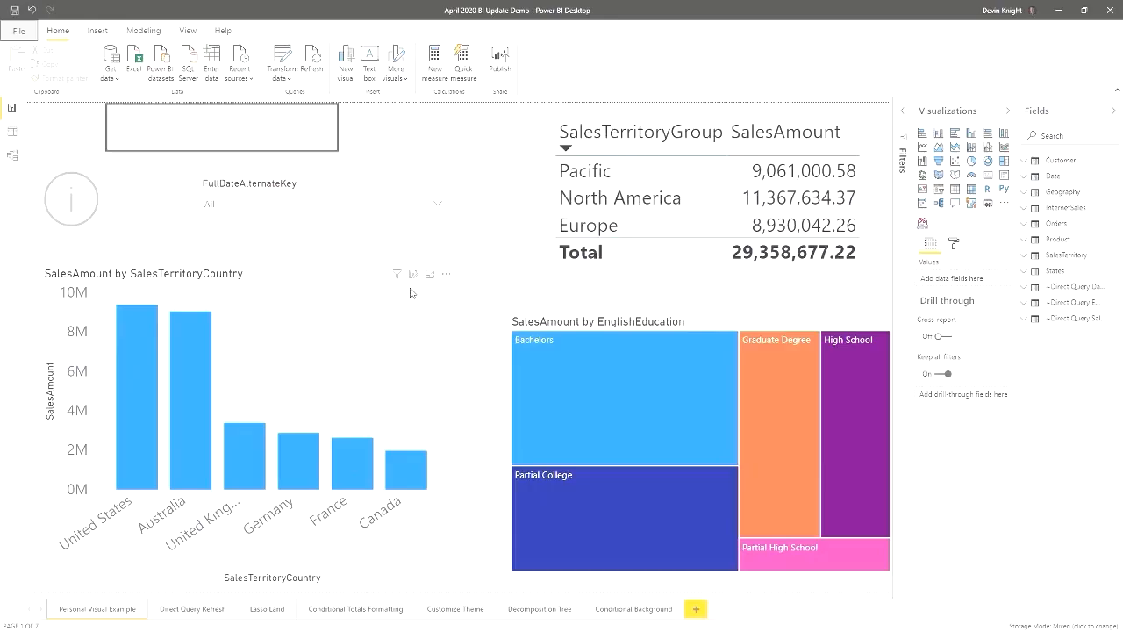
left_click(724, 325)
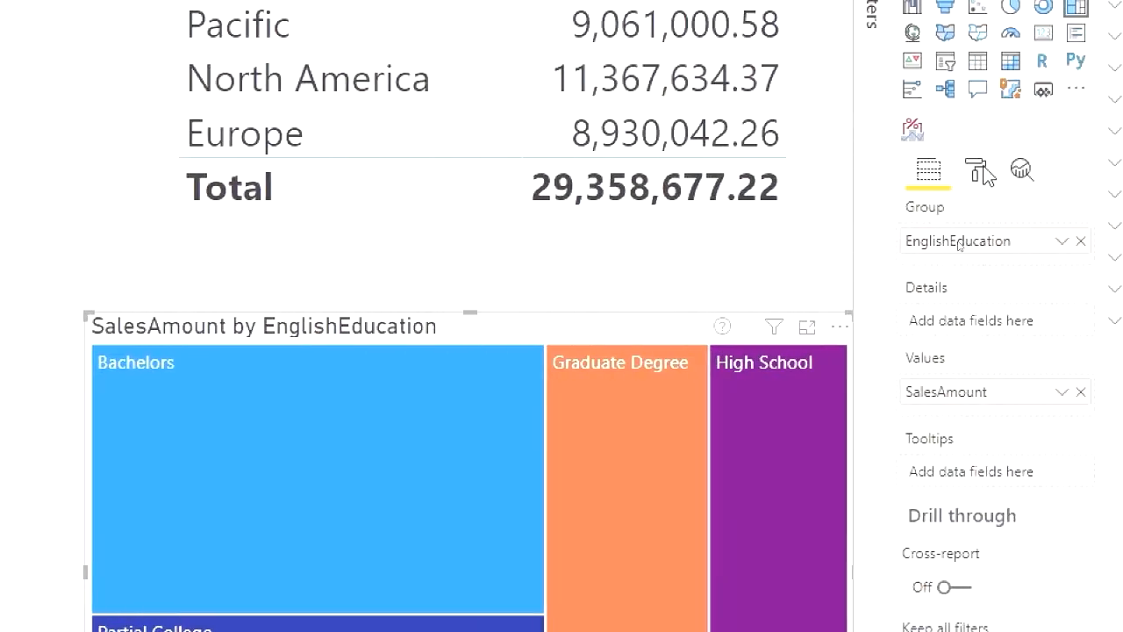
left_click(979, 170)
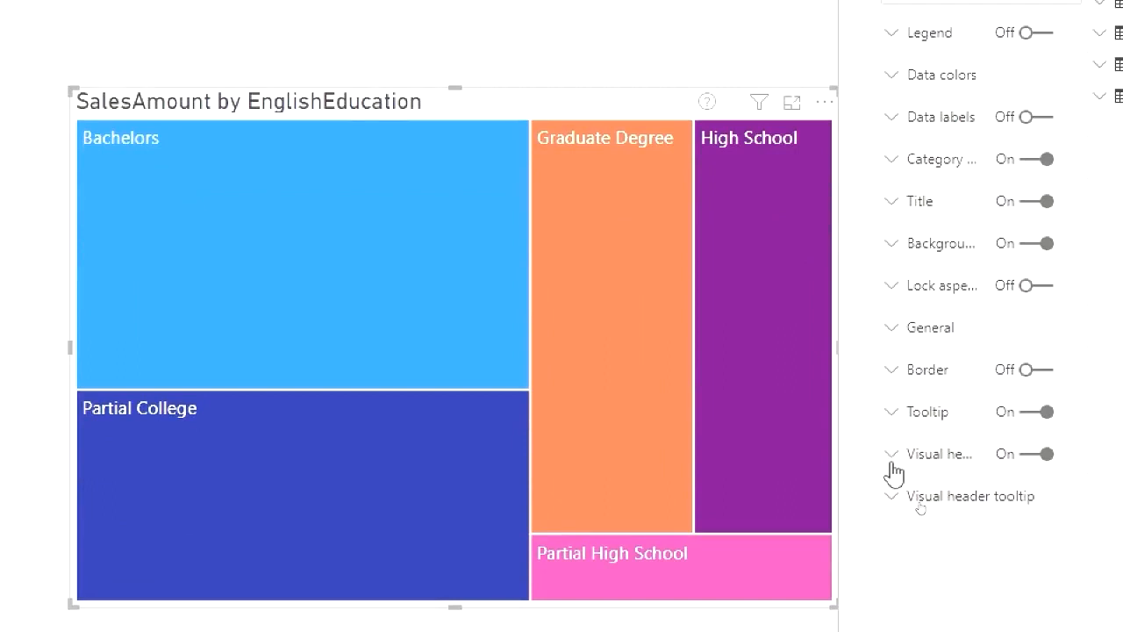
left_click(892, 454)
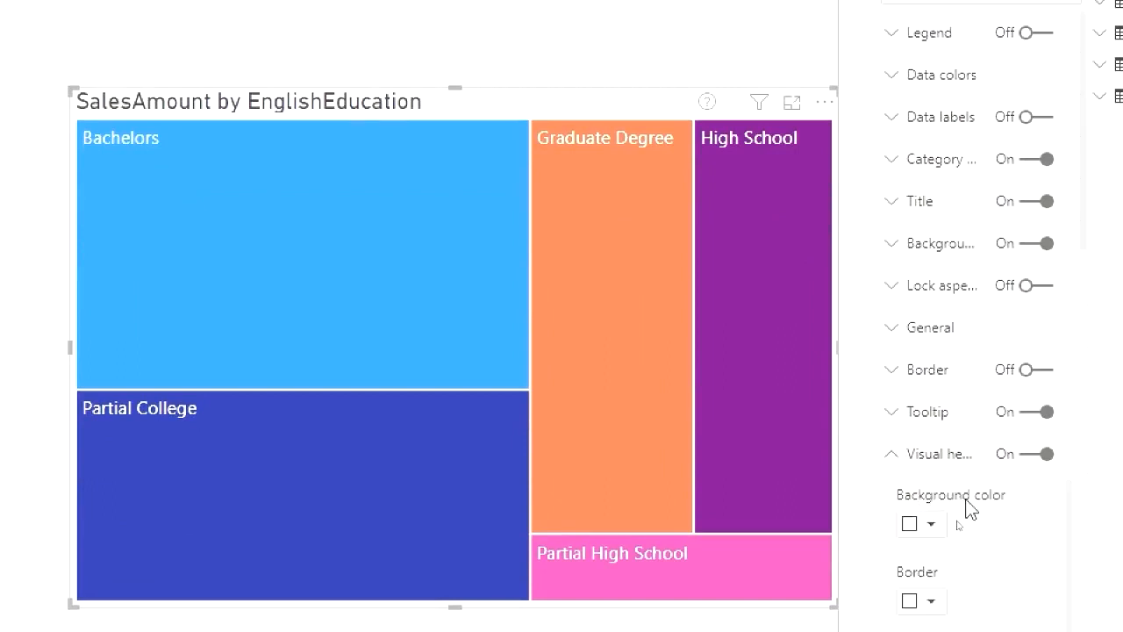
scroll(969, 509, "down", 2)
scroll(956, 500, "down", 10)
scroll(949, 478, "down", 7)
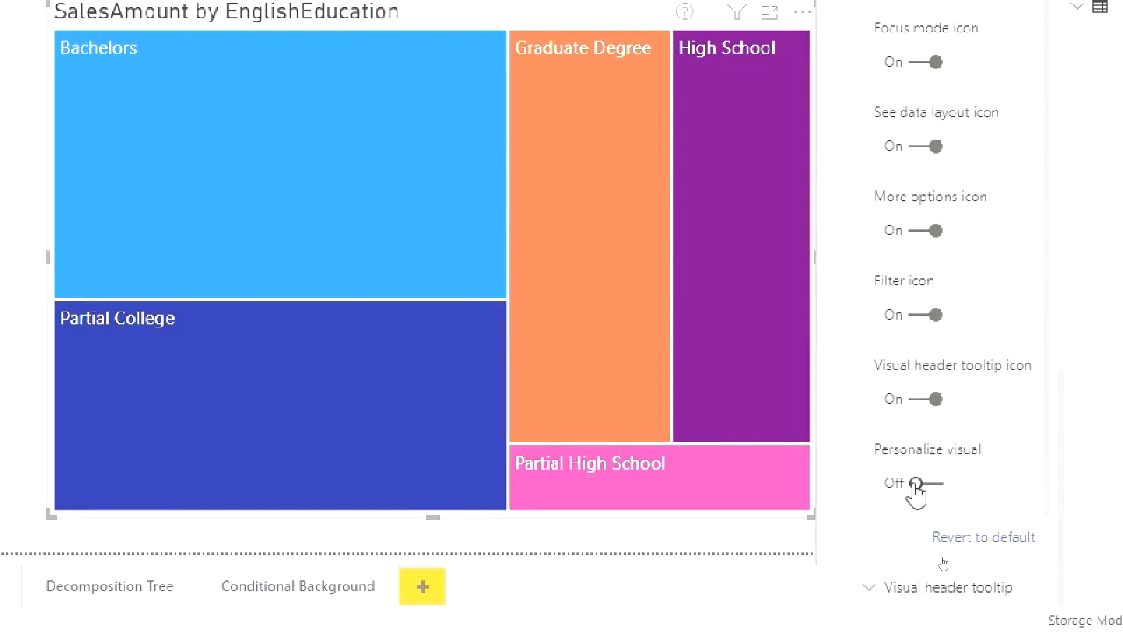
left_click(916, 482)
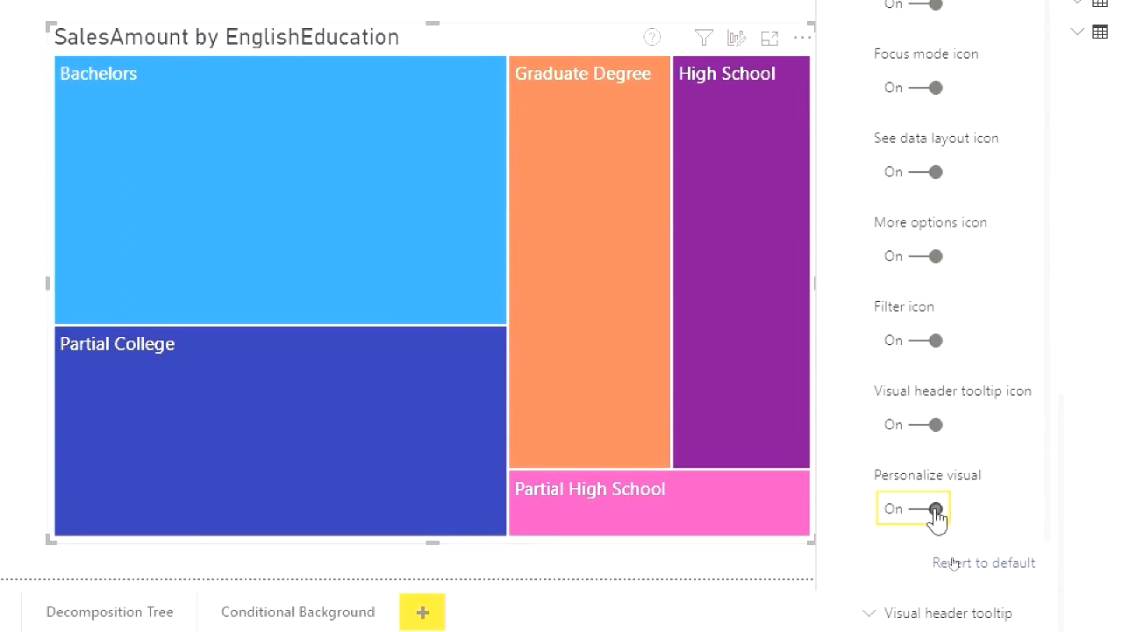
left_click(935, 510)
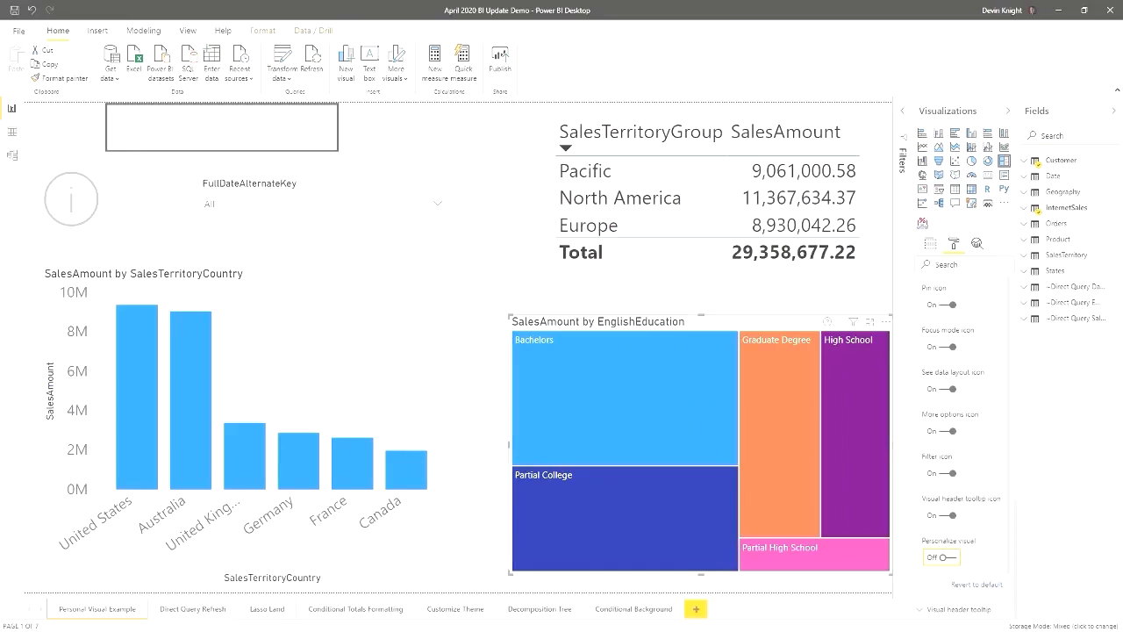
Switch to the published report in the browser and personalize the SalesAmount by SalesTerritoryCountry chart as a Map
key("super+1")
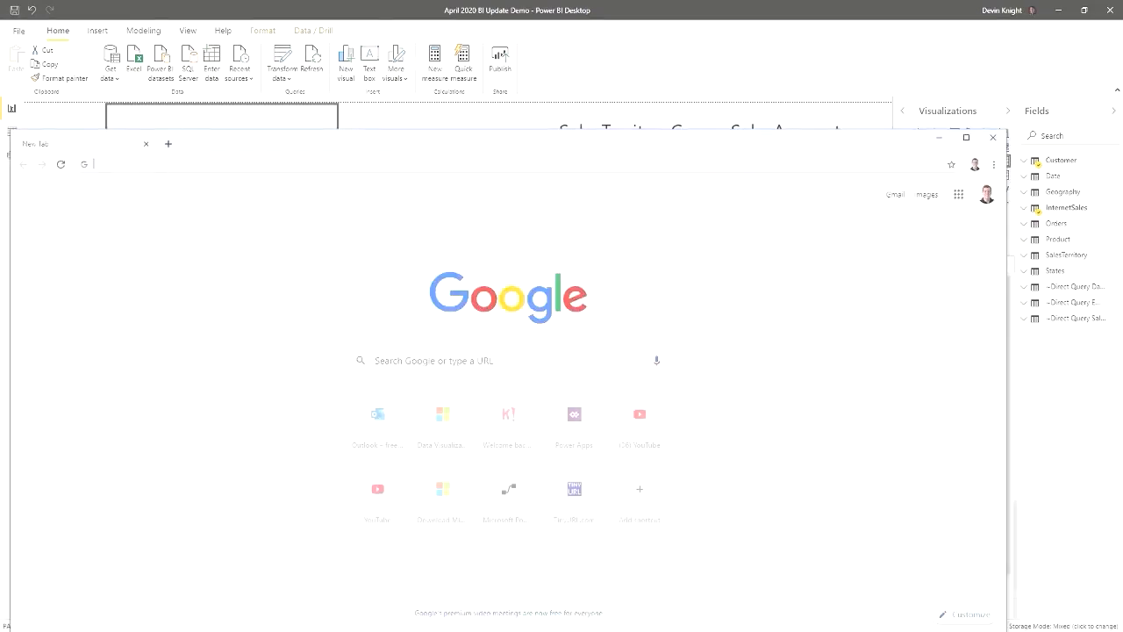
left_click(992, 136)
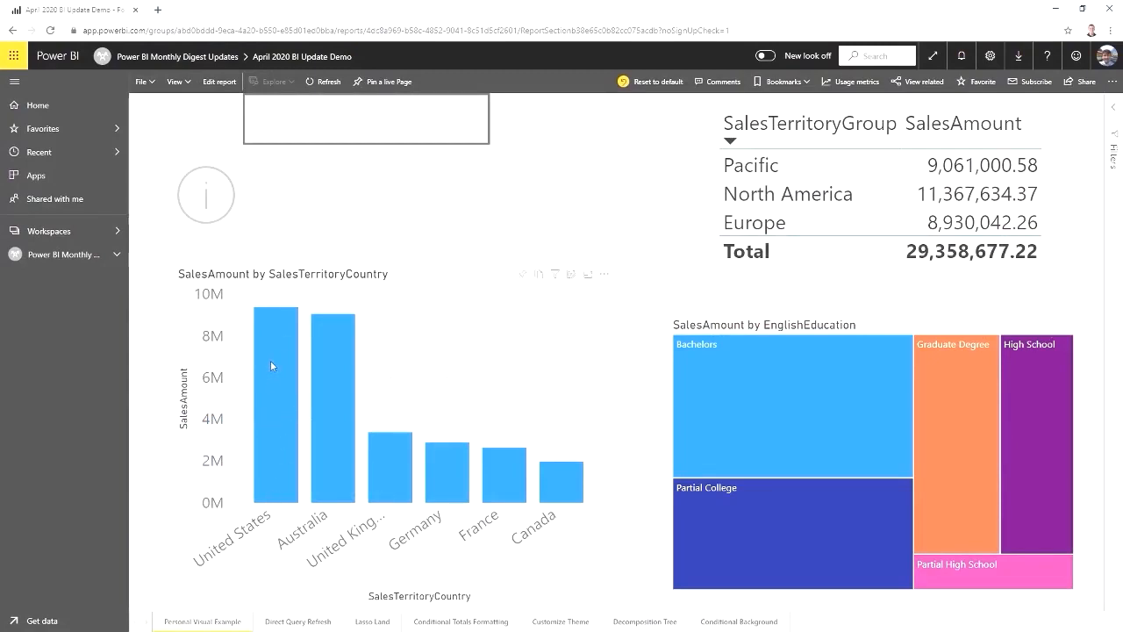
mouse_move(282, 417)
left_click(571, 275)
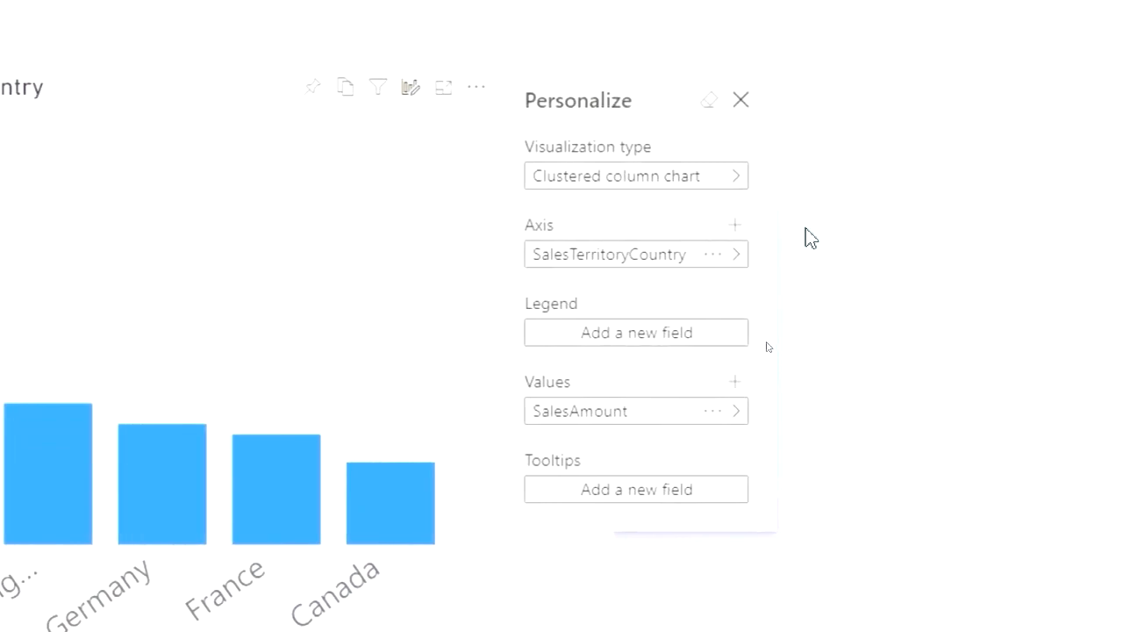
left_click(689, 180)
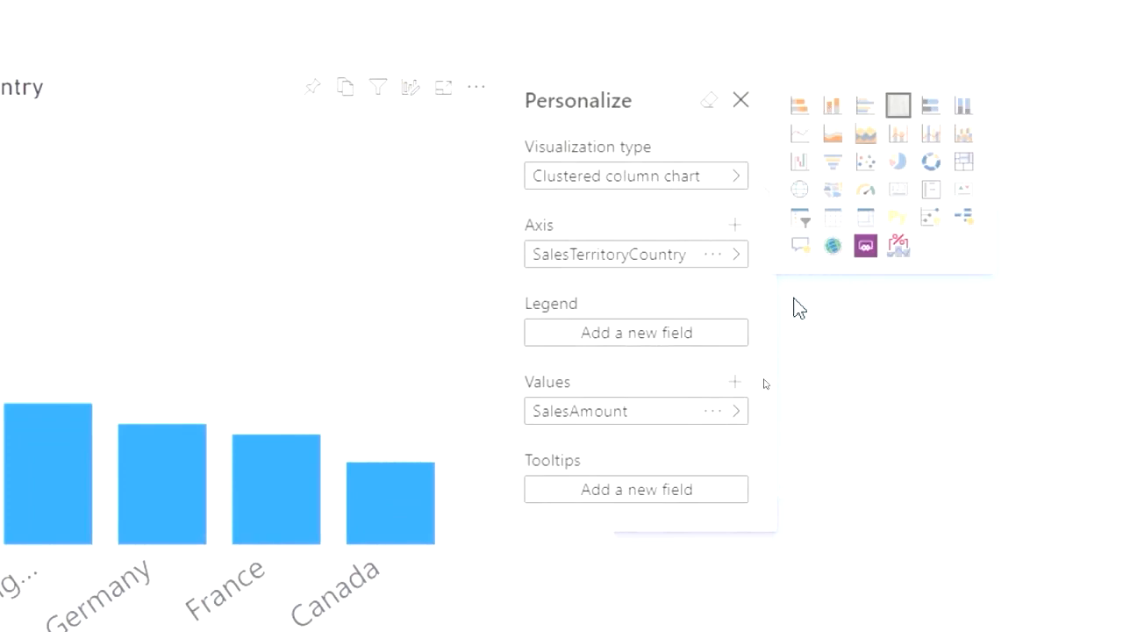
left_click(800, 199)
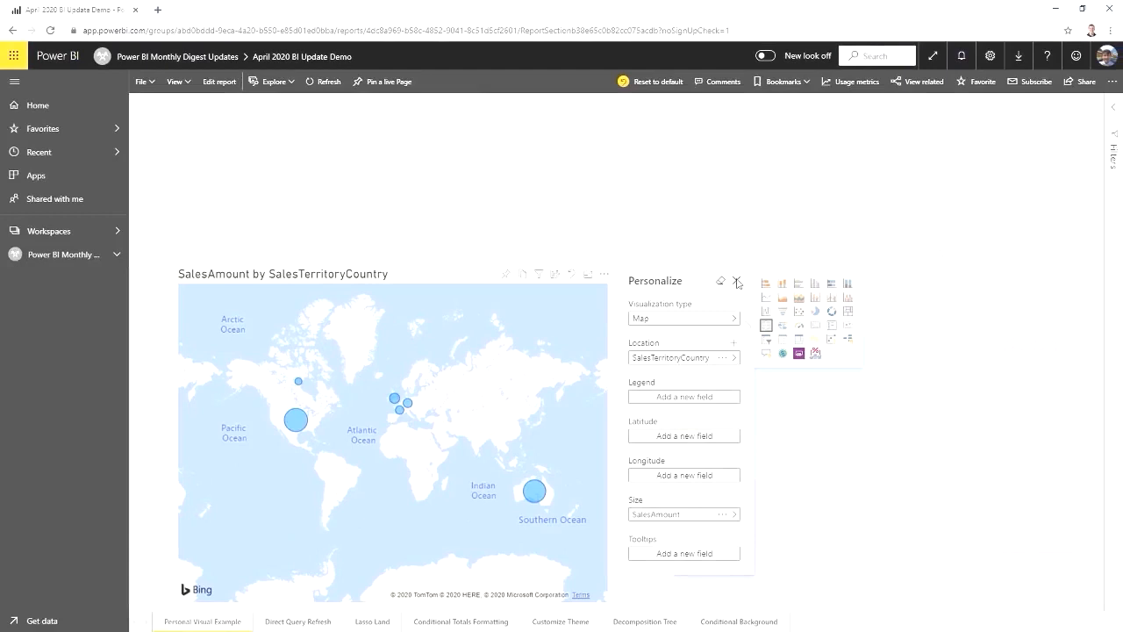
left_click(737, 280)
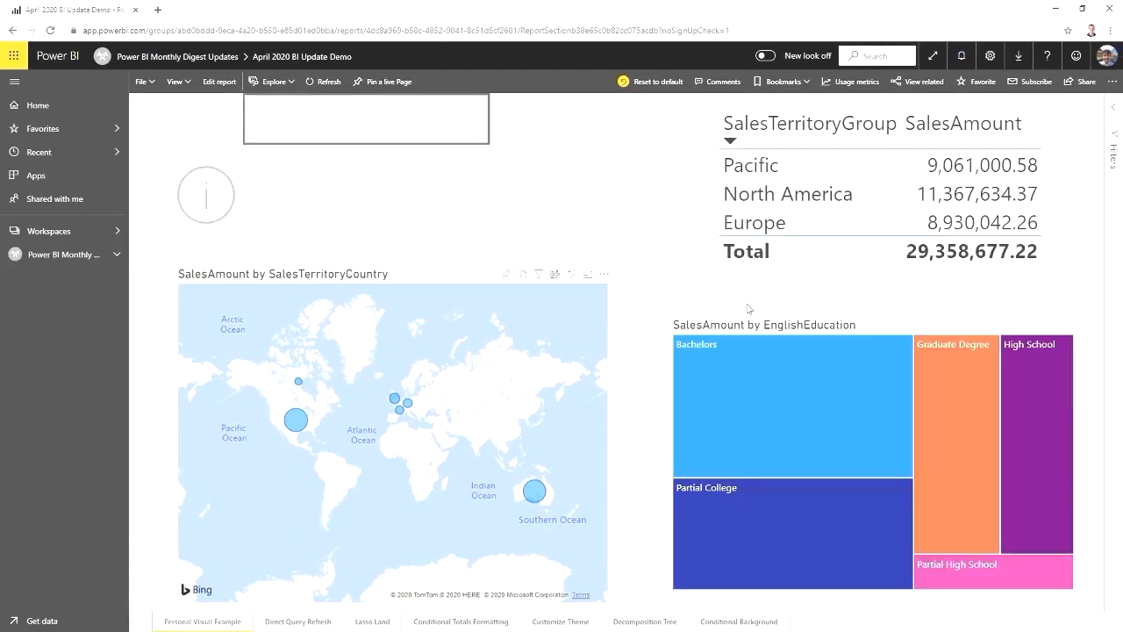
Save the report's current state as a personal bookmark named Map View
left_click(794, 88)
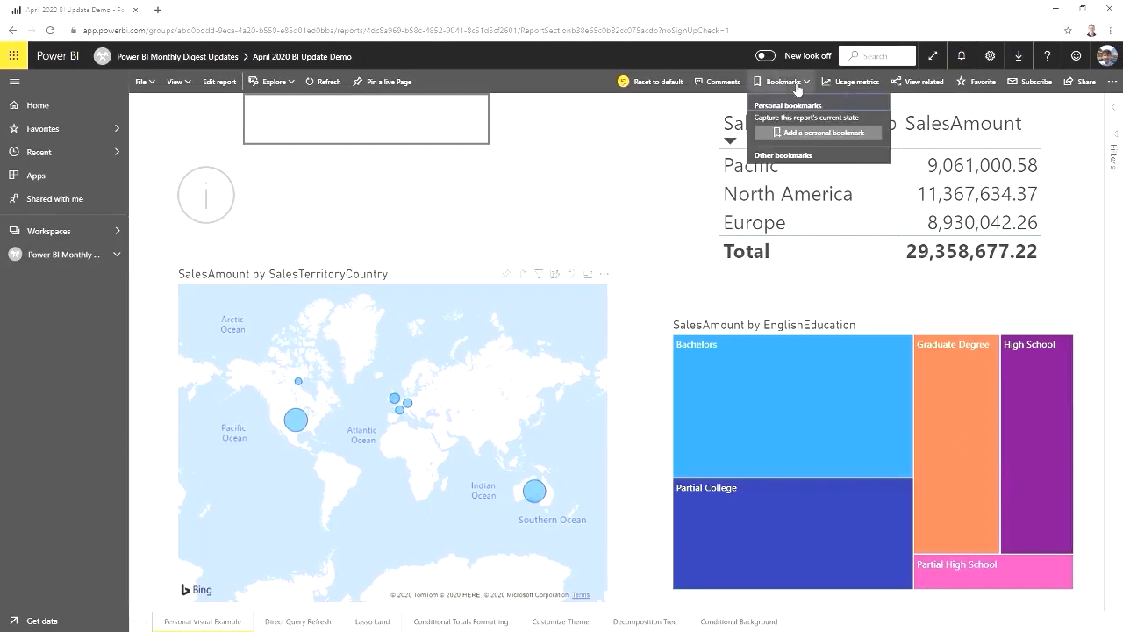
left_click(777, 139)
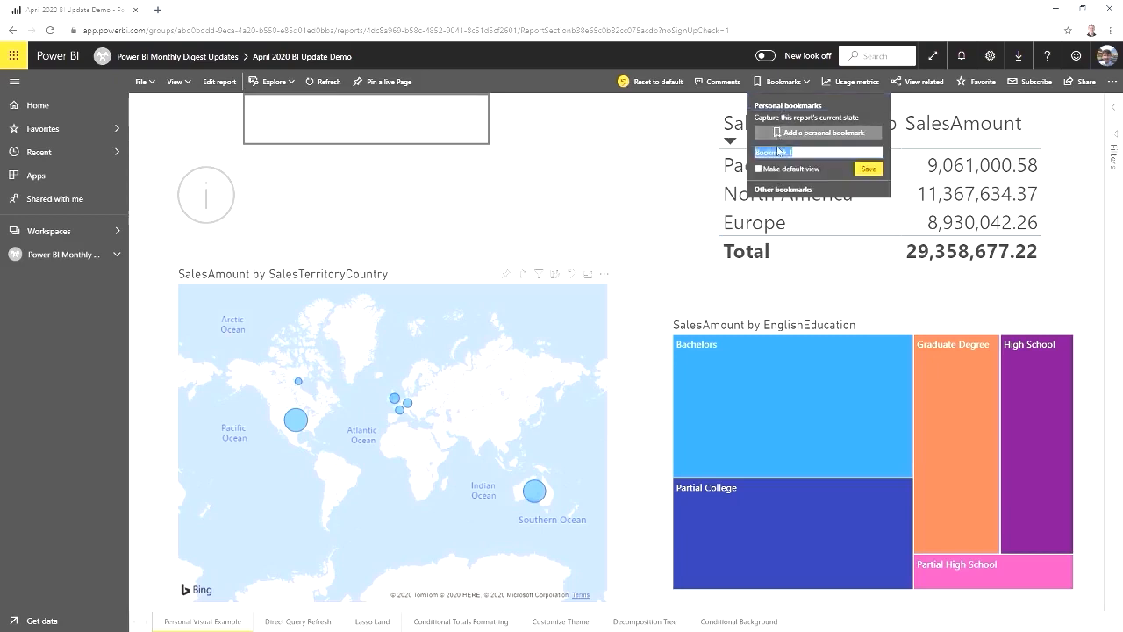
type("Map View")
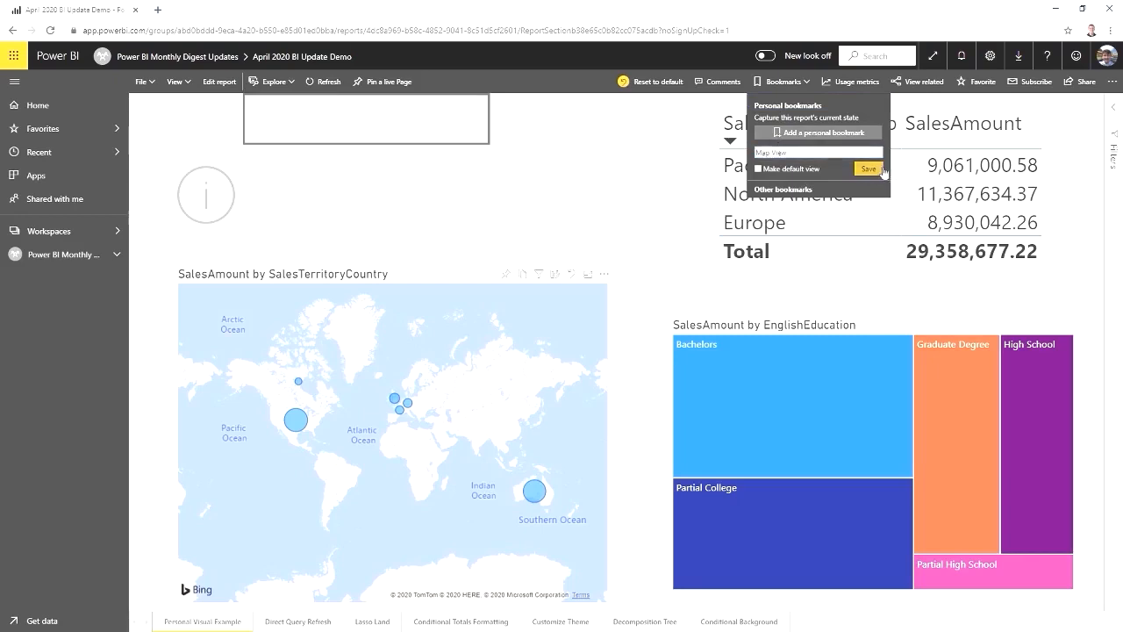
left_click(868, 168)
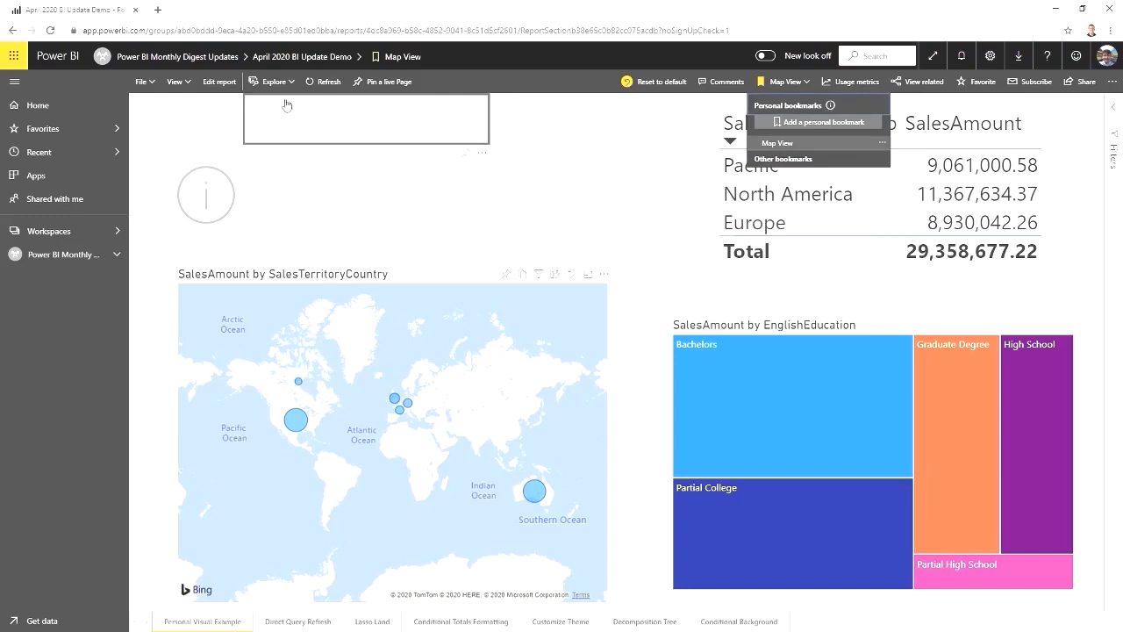
Reopen the April 2020 BI Update Demo report from the Power BI Monthly Digest Updates workspace and apply the Map View bookmark
left_click(61, 182)
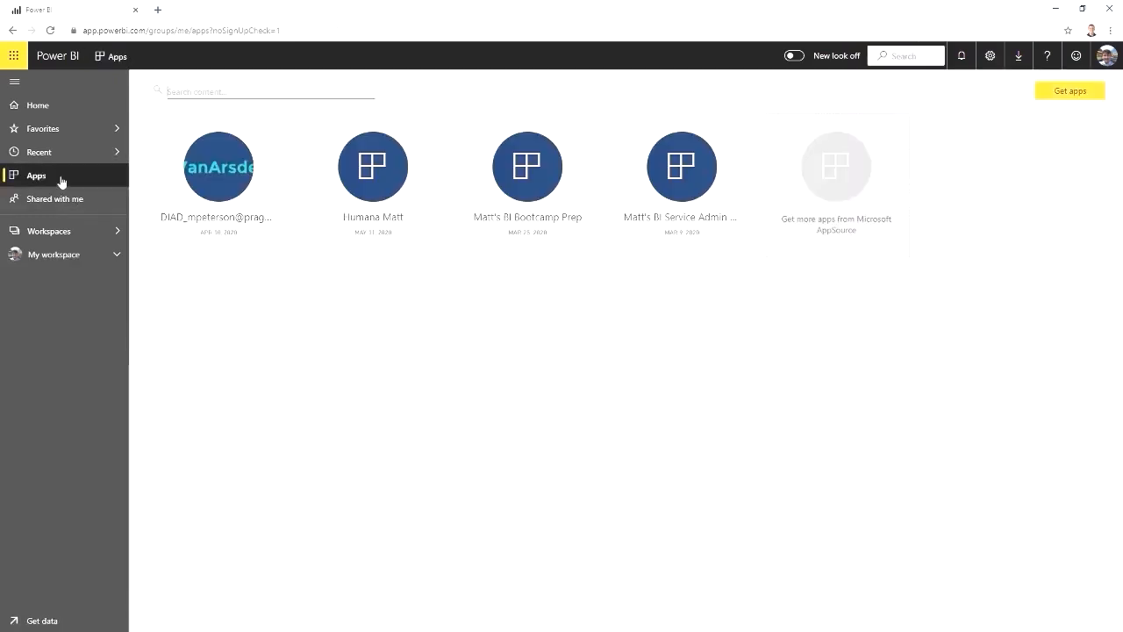
left_click(116, 233)
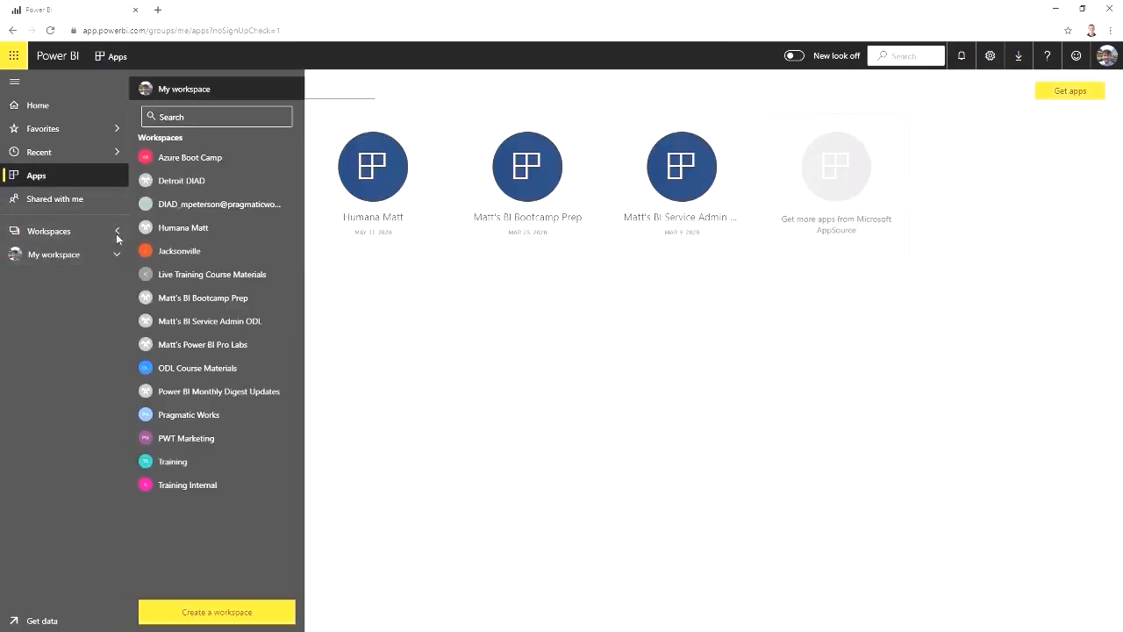
left_click(220, 392)
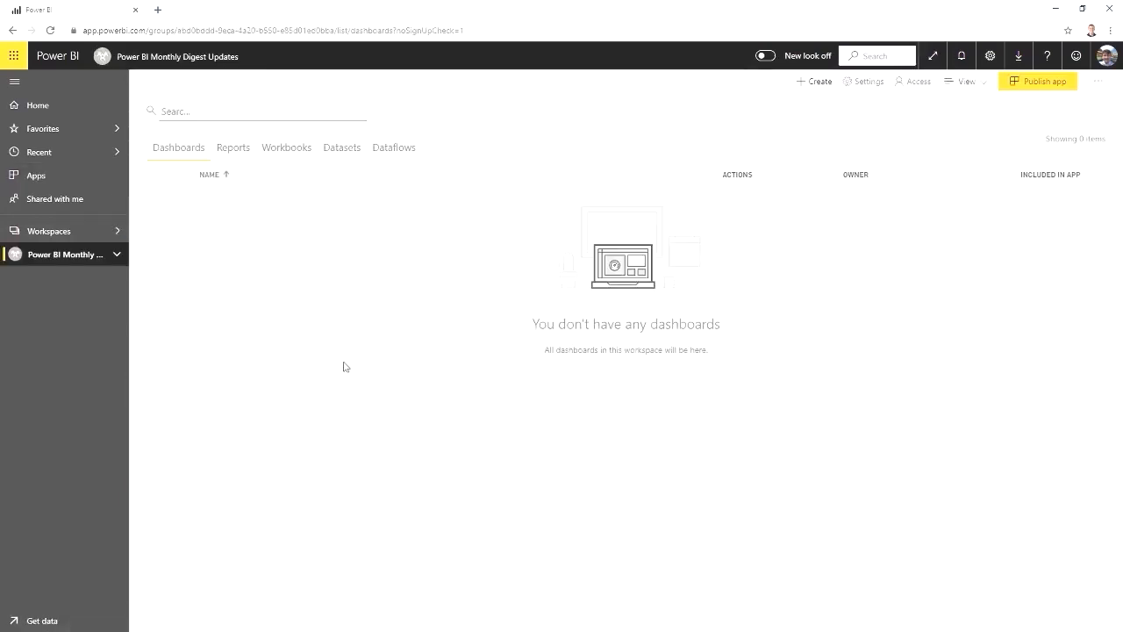
left_click(232, 150)
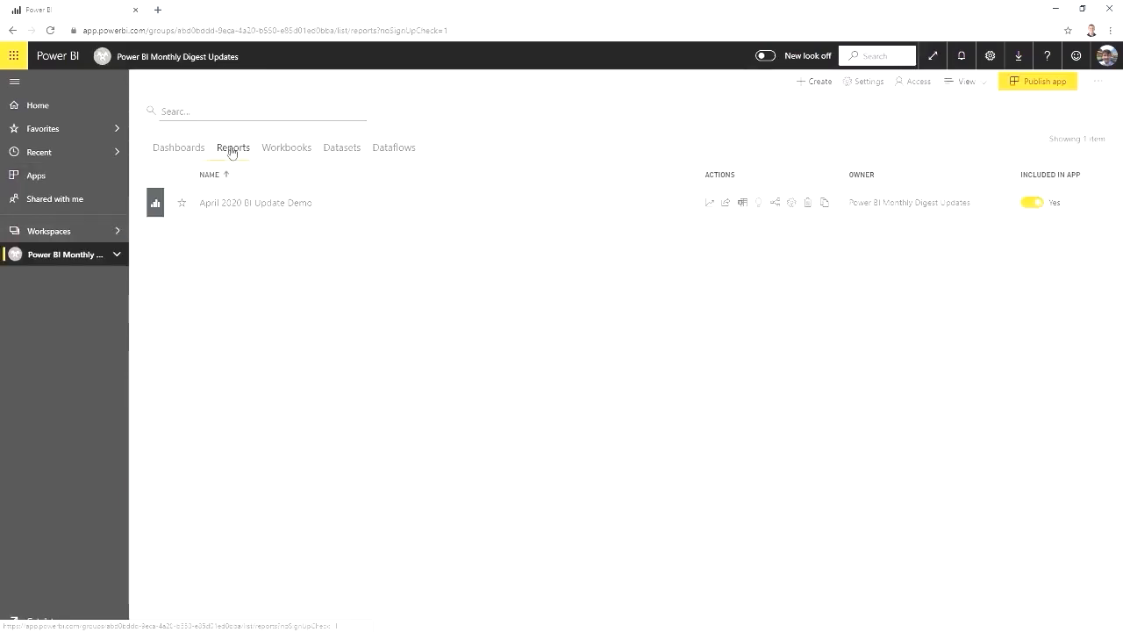
left_click(246, 202)
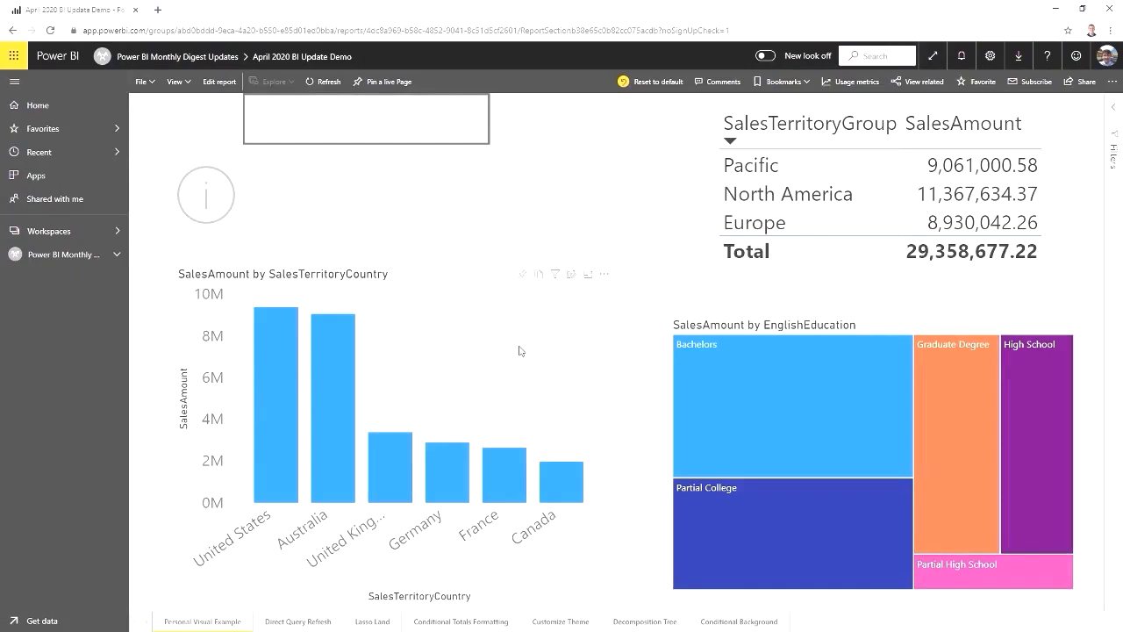
left_click(807, 82)
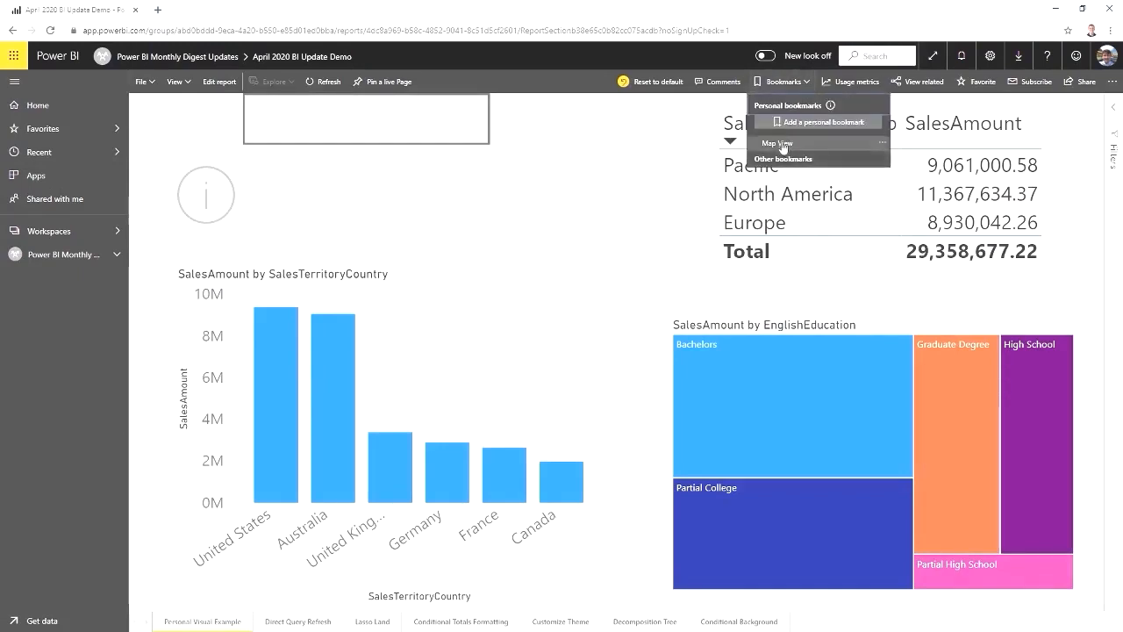
left_click(782, 144)
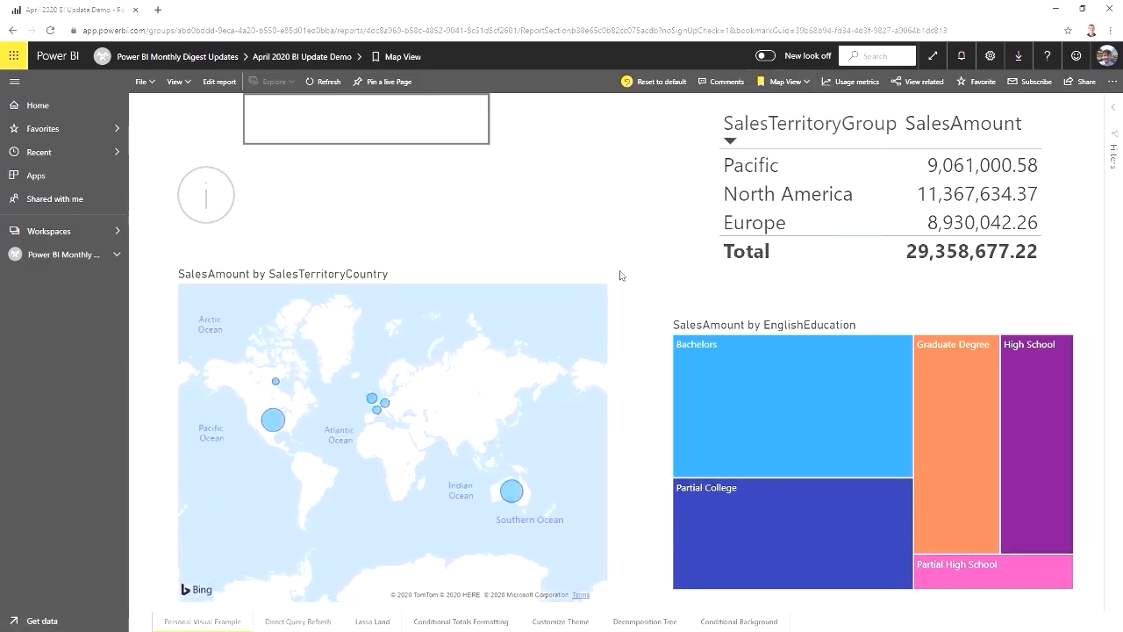
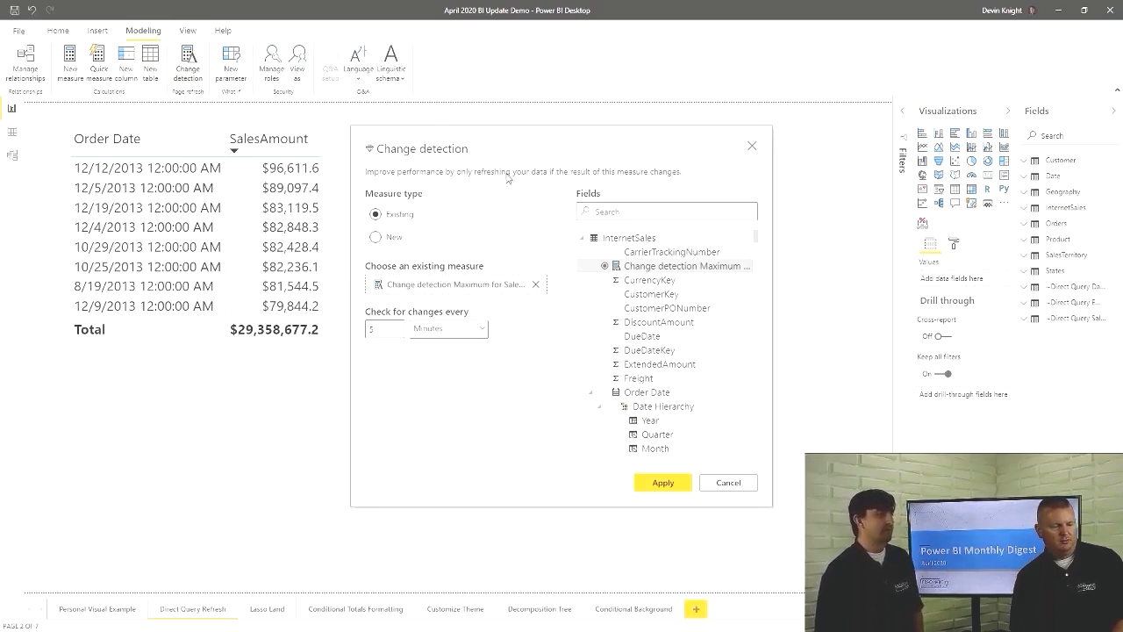
Collapse the tables from InternetSales through Orders in the Change detection dialog's list of fields
left_click(584, 239)
left_click(584, 253)
left_click(585, 267)
left_click(583, 281)
left_click(583, 295)
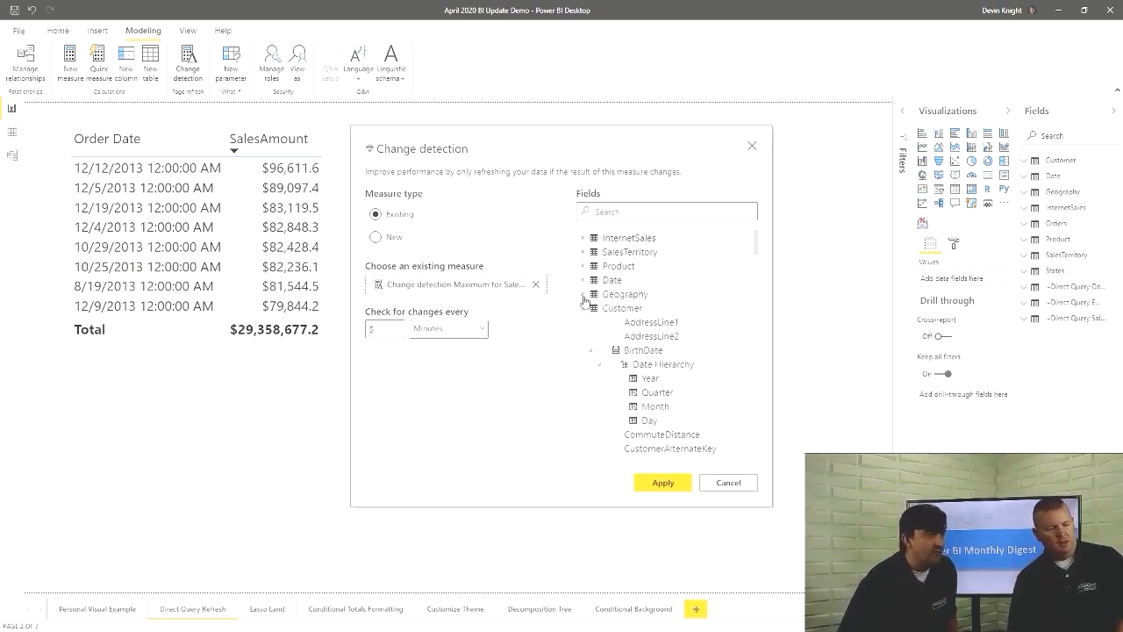
left_click(583, 309)
left_click(583, 322)
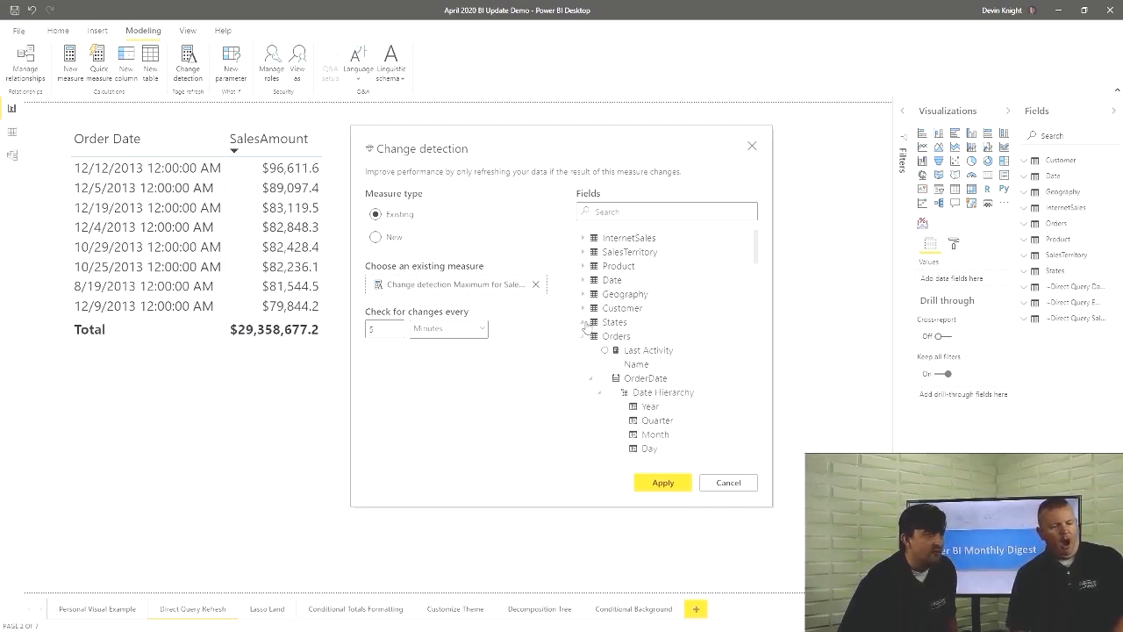
left_click(583, 337)
Examine the fields of the Direct Query tables available for the change detection measure
scroll(583, 329, "down", 5)
scroll(582, 290, "up", 3)
left_click(583, 294)
left_click(583, 307)
scroll(588, 324, "down", 2)
scroll(588, 324, "down", 1)
scroll(587, 316, "up", 3)
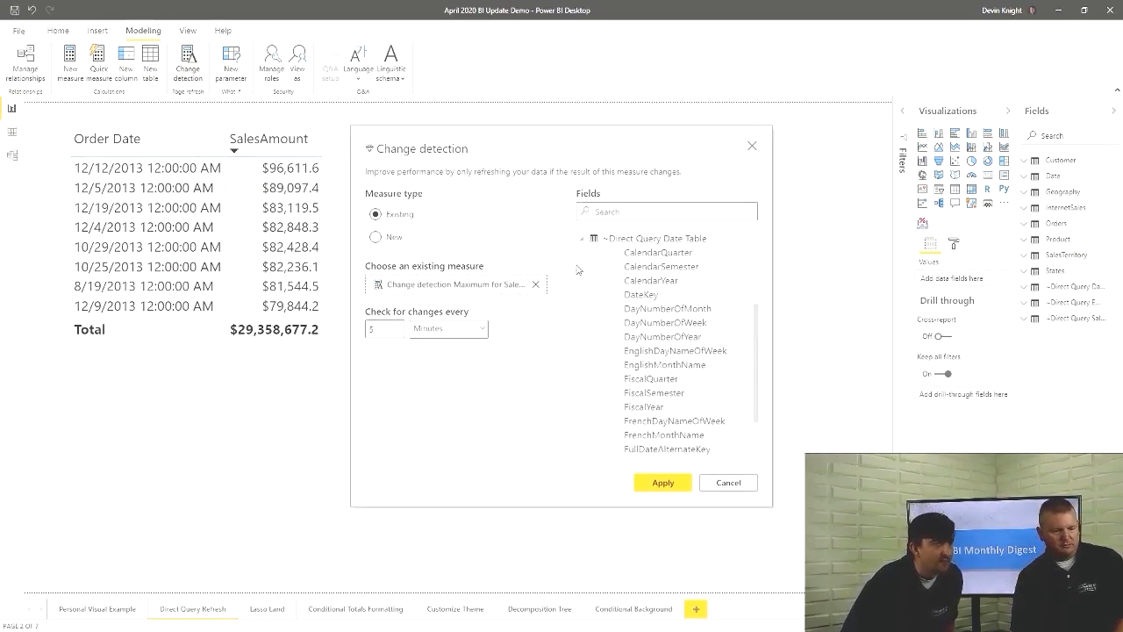
left_click(583, 283)
scroll(588, 322, "down", 5)
scroll(649, 359, "down", 2)
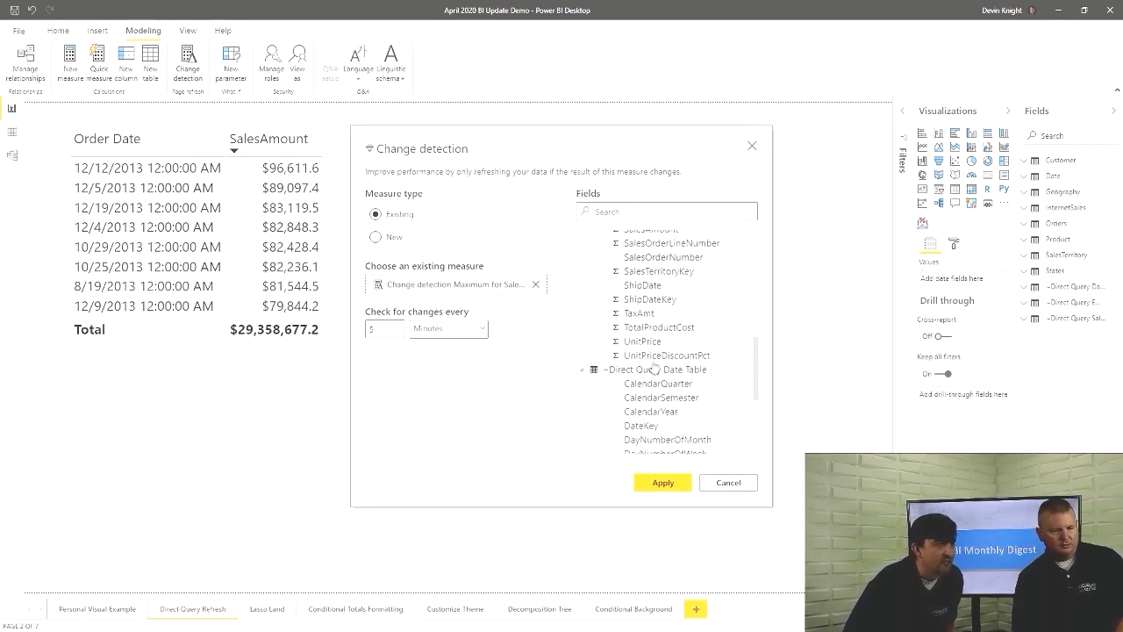
scroll(621, 363, "up", 1)
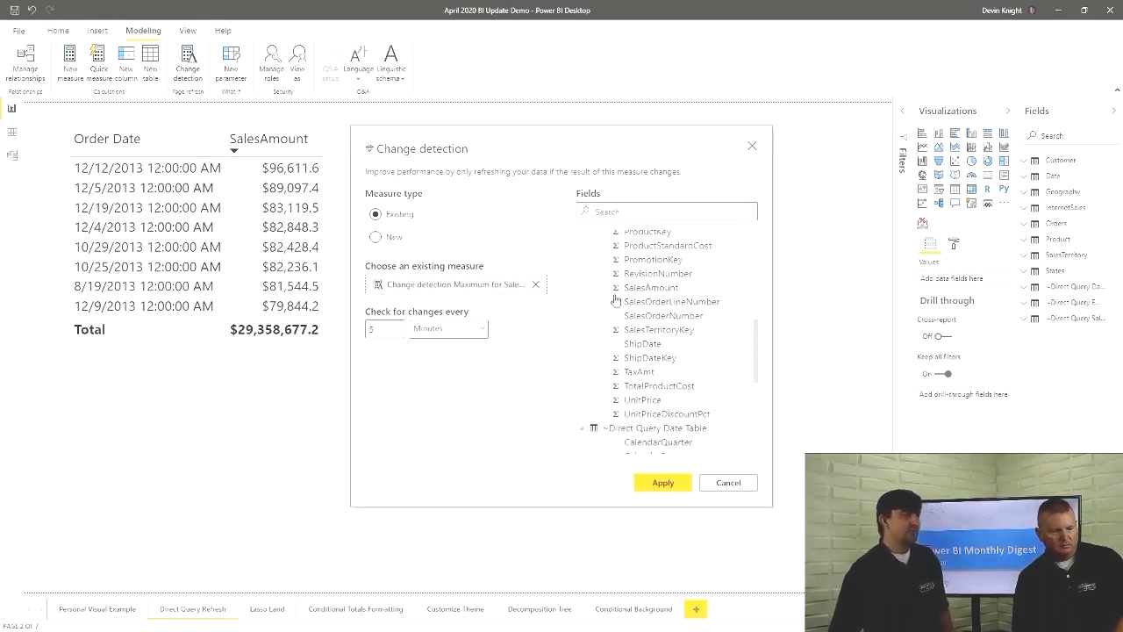
Select the Profit Margin measure of the InternetSales table as the existing change detection measure and cancel the dialog
scroll(653, 307, "up", 2)
scroll(671, 336, "up", 2)
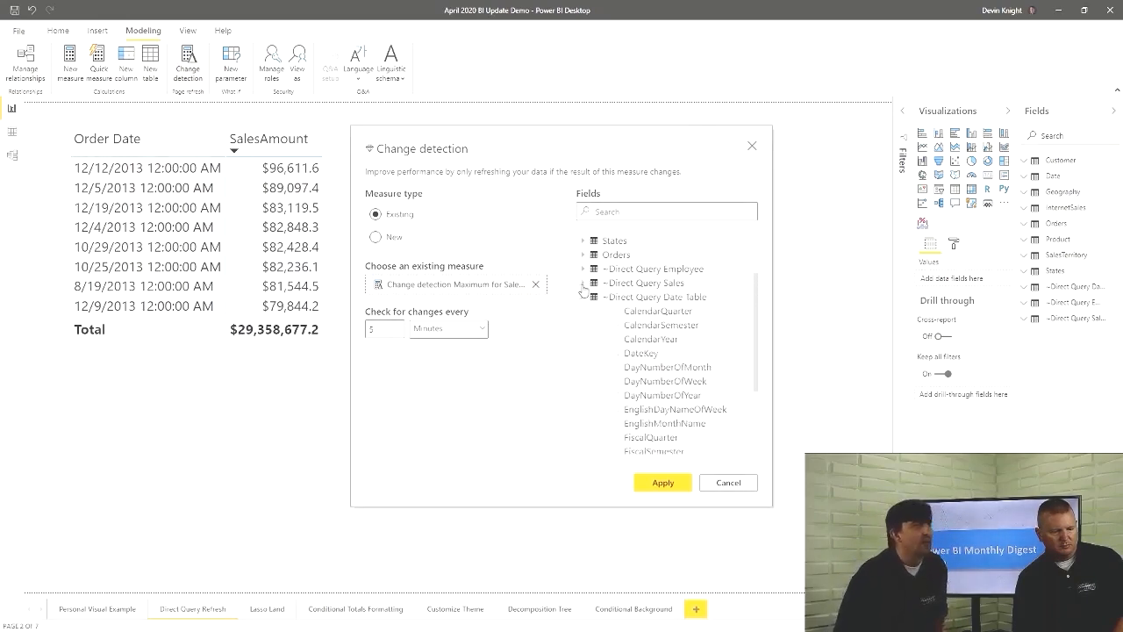
left_click(583, 294)
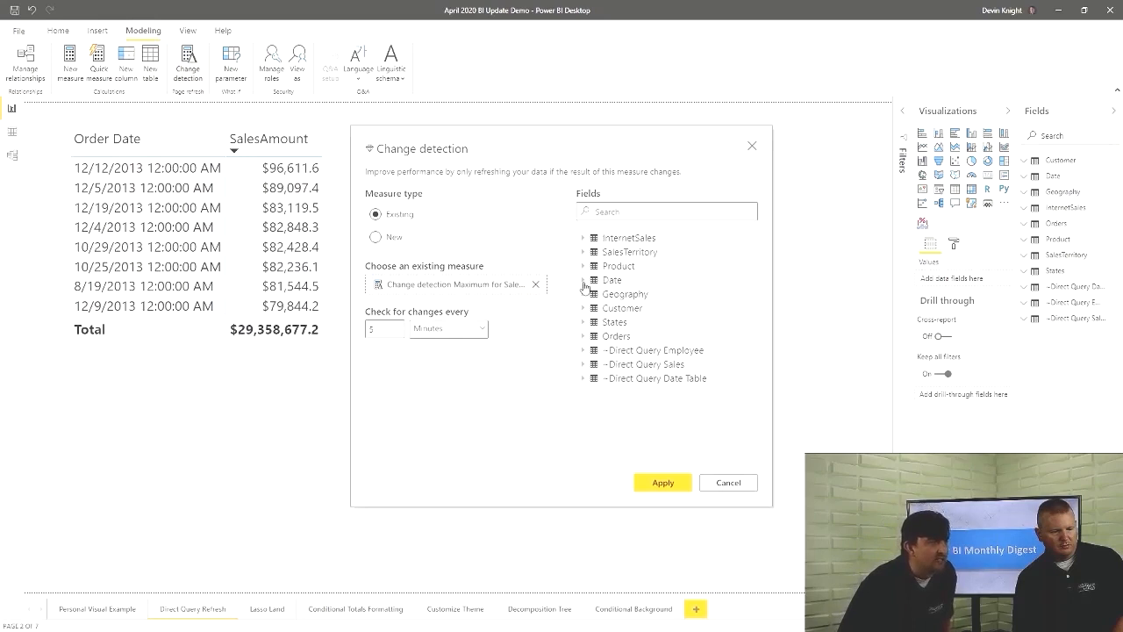
left_click(583, 238)
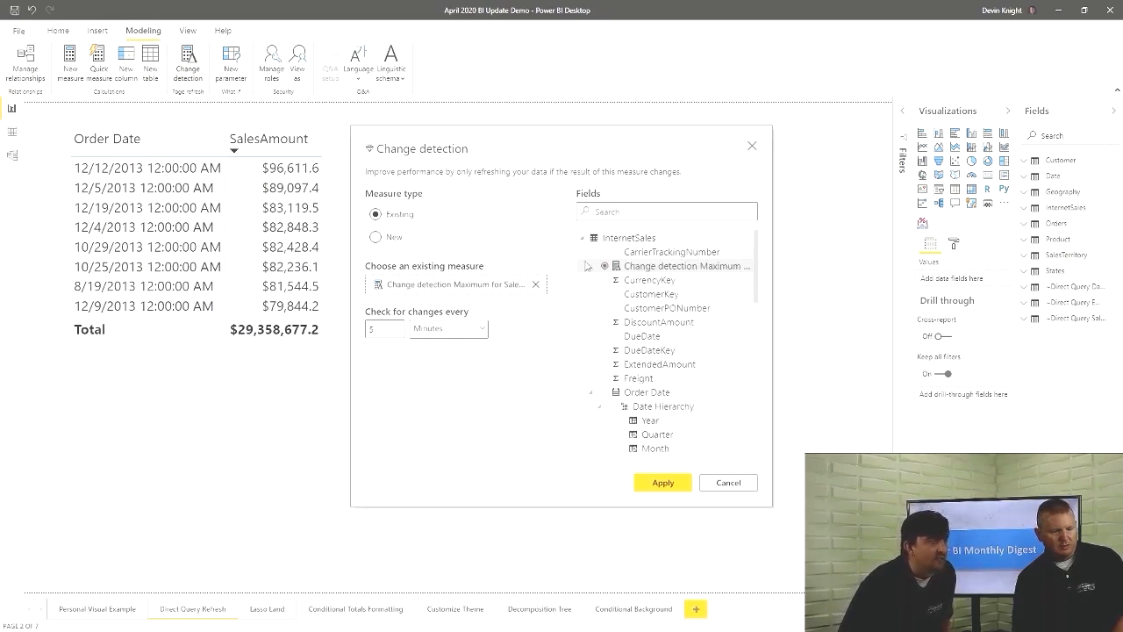
scroll(602, 319, "down", 1)
scroll(595, 325, "down", 4)
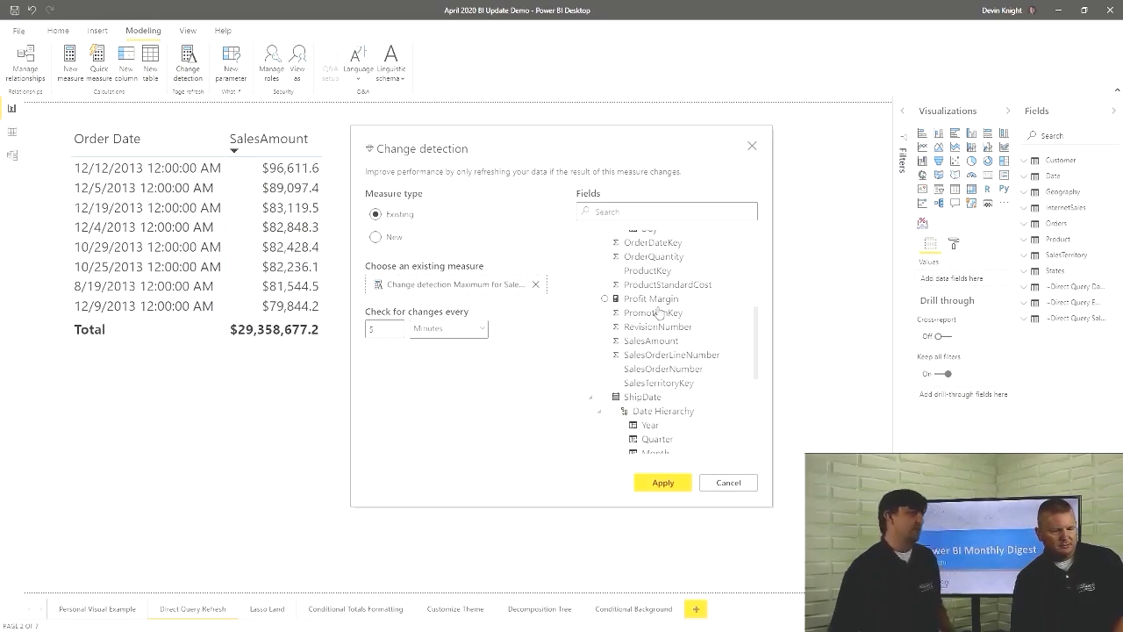
left_click(651, 300)
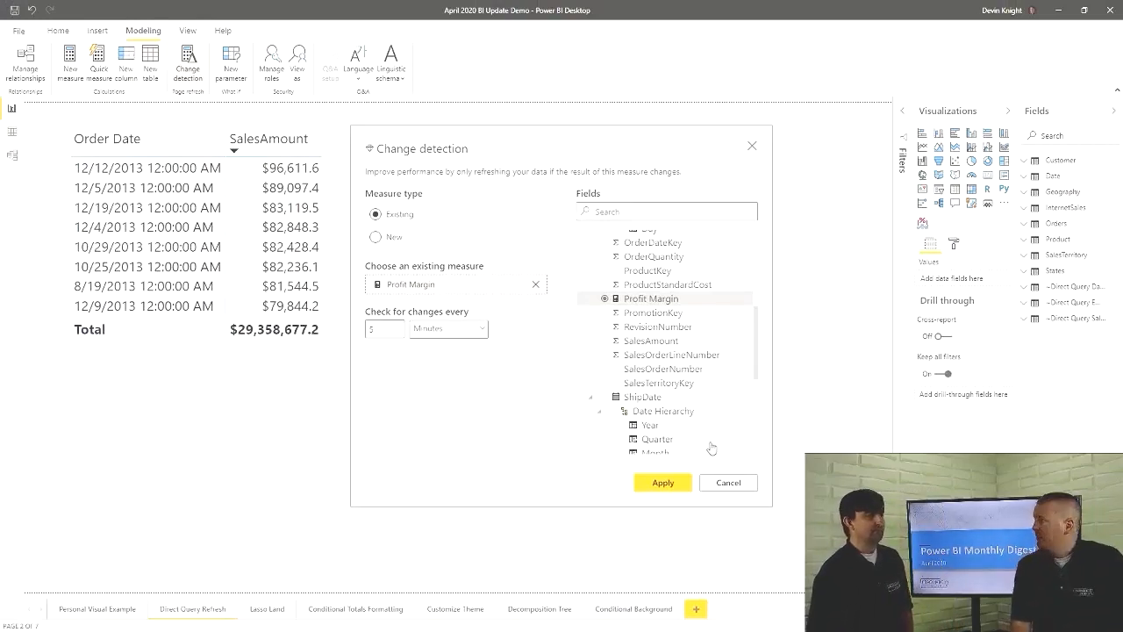
left_click(741, 489)
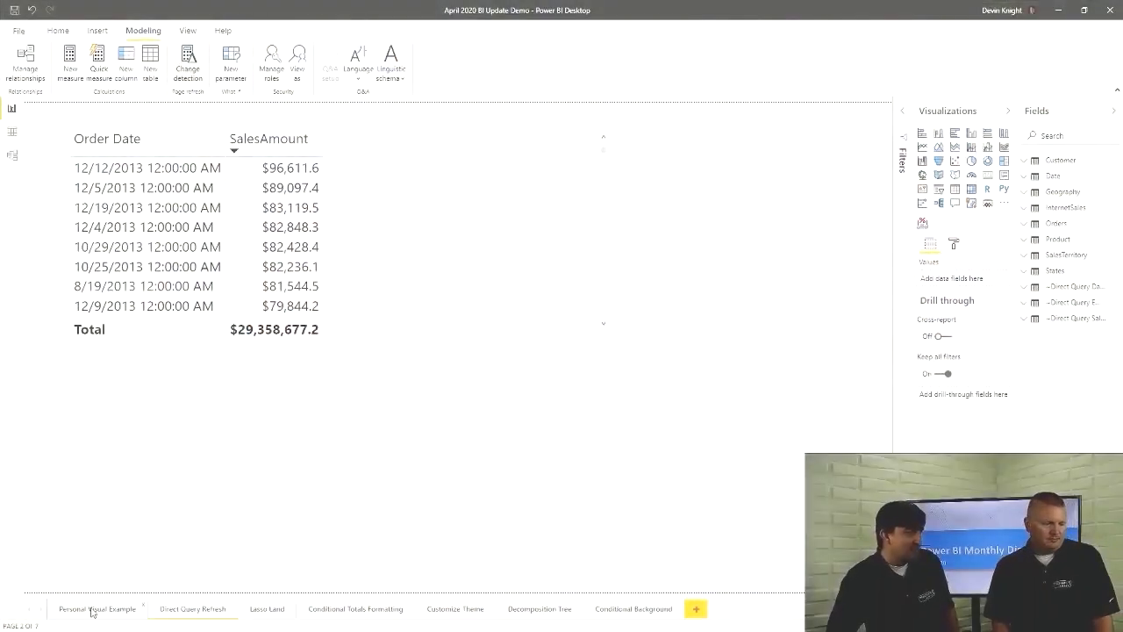
Change the FullDateAlternateKey slicer on the Personal Visual Example page to Relative Time, set it to the last 1 Hours, and show its Last, Next and This choices
left_click(91, 612)
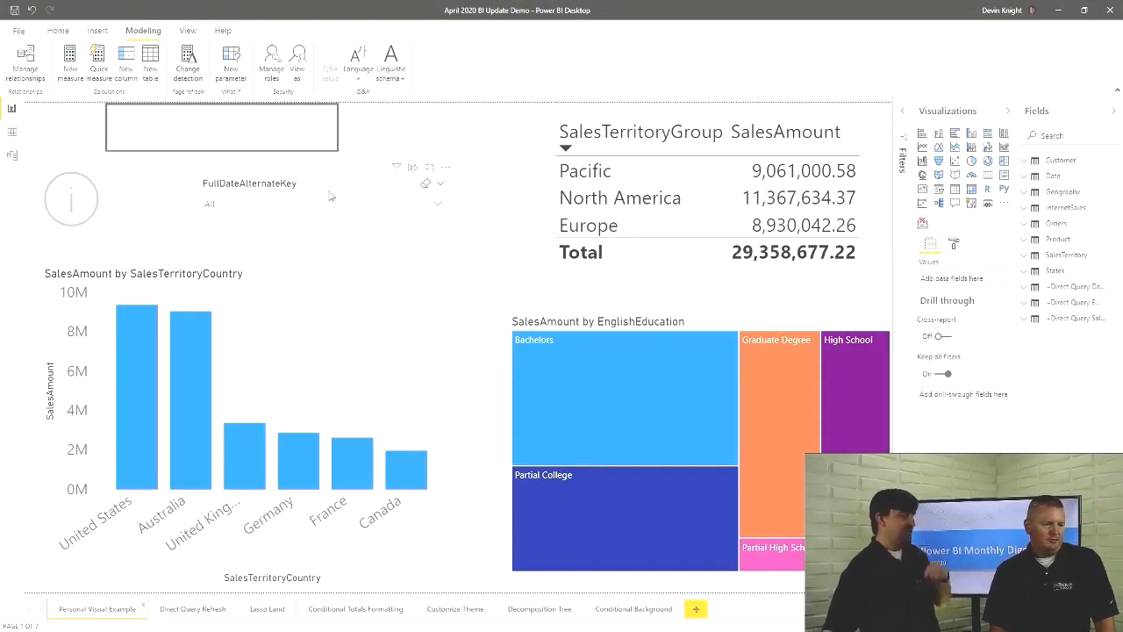
left_click(441, 187)
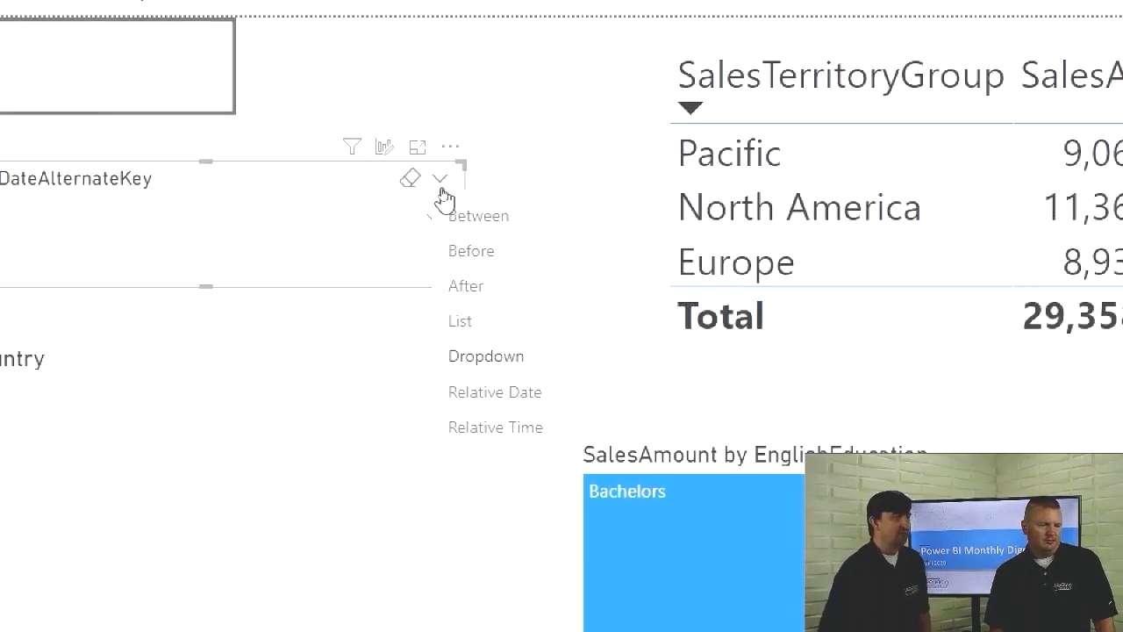
left_click(485, 431)
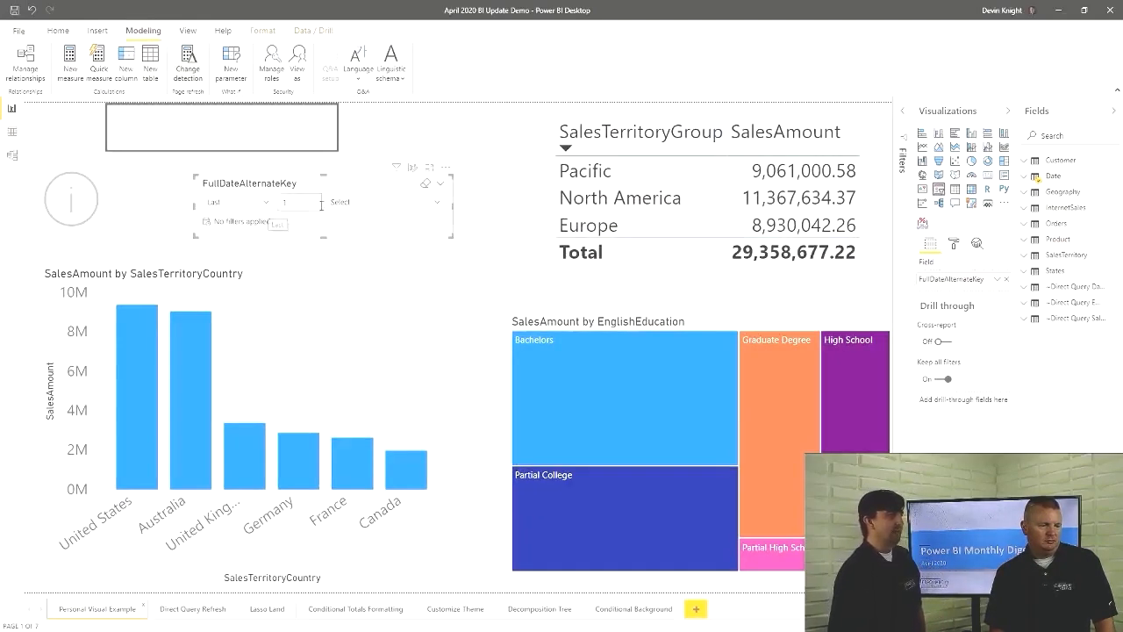
left_click(437, 206)
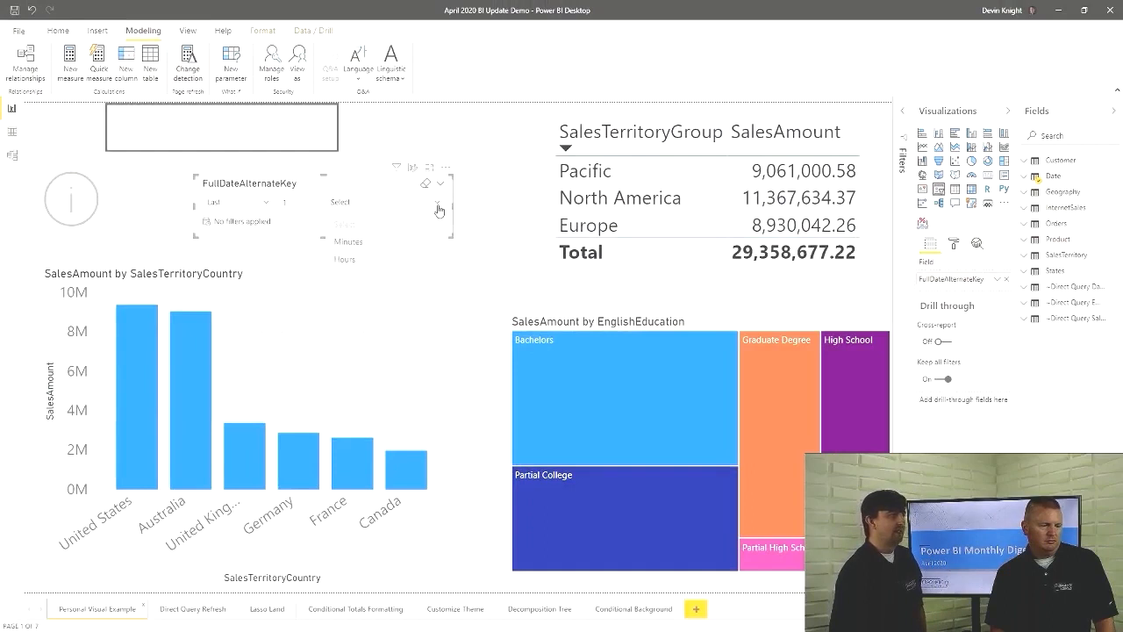
left_click(346, 260)
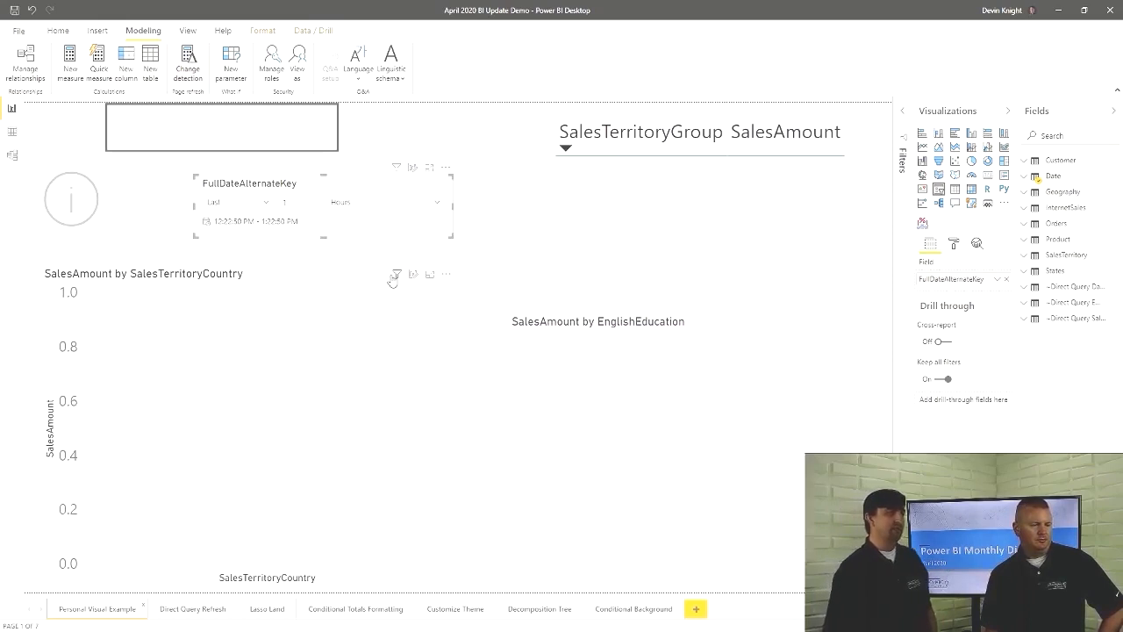
mouse_move(395, 276)
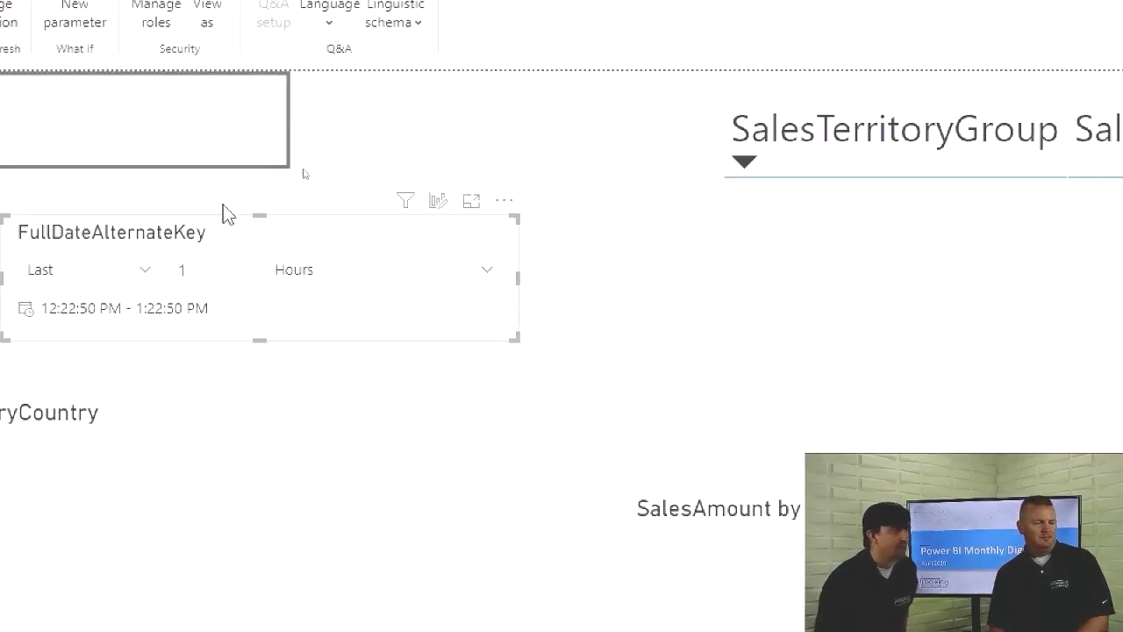
left_click(180, 272)
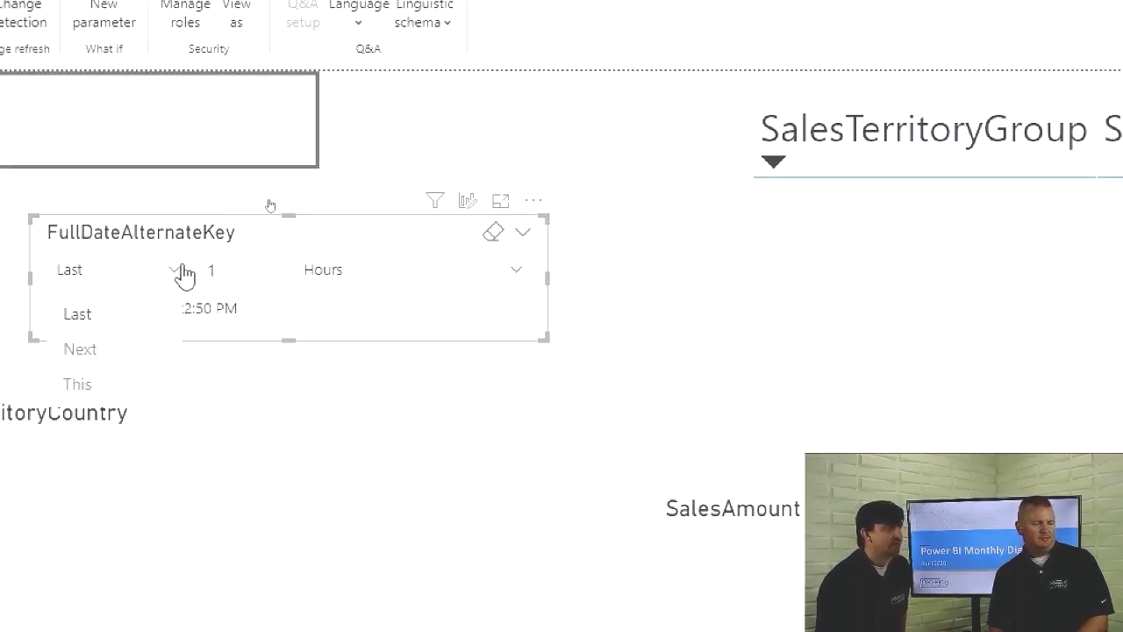
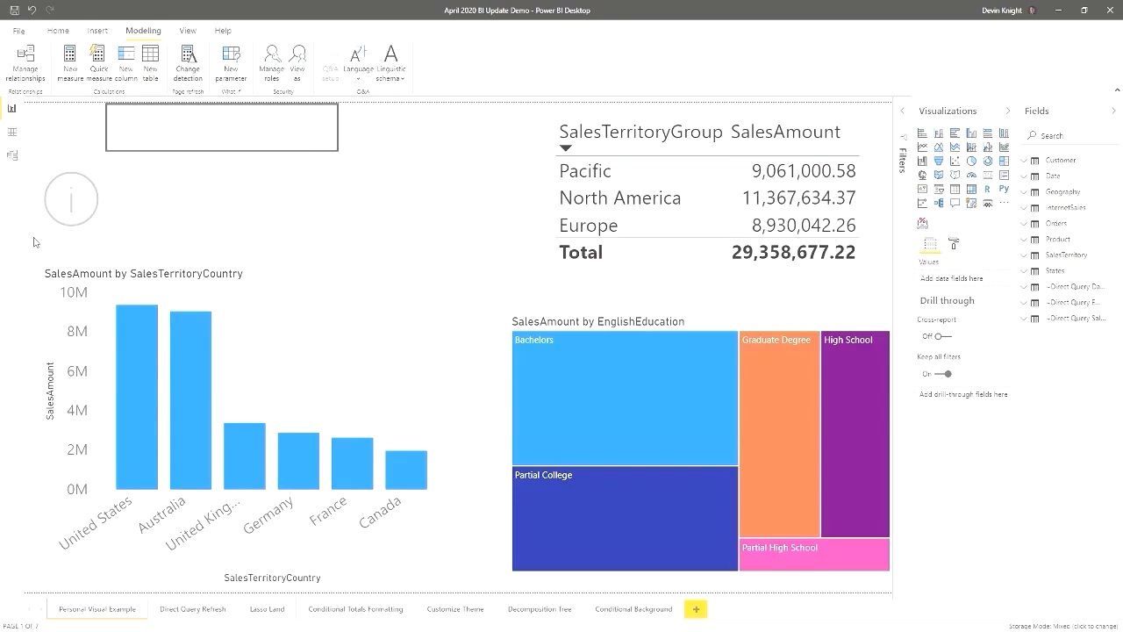
Lasso-select the SalesTerritoryCountry column chart and EnglishEducation treemap, and select the column chart on the Lasso Land page
left_click_drag(31, 243, 535, 625)
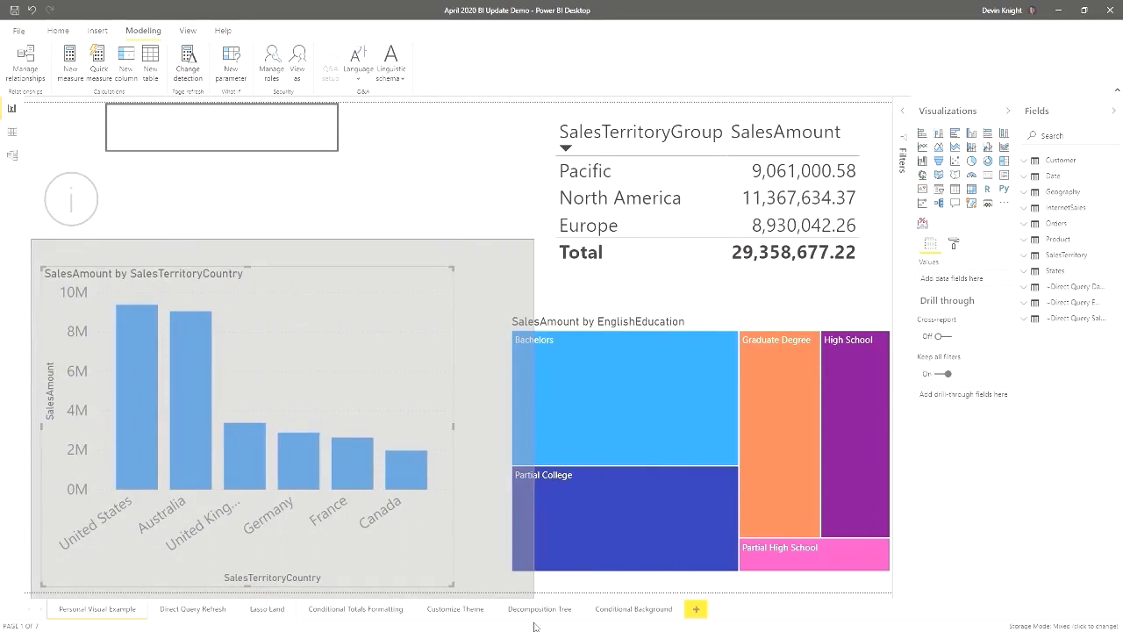
mouse_move(534, 625)
left_mouse_down()
mouse_move(547, 602)
mouse_move(842, 588)
mouse_move(913, 603)
left_mouse_up()
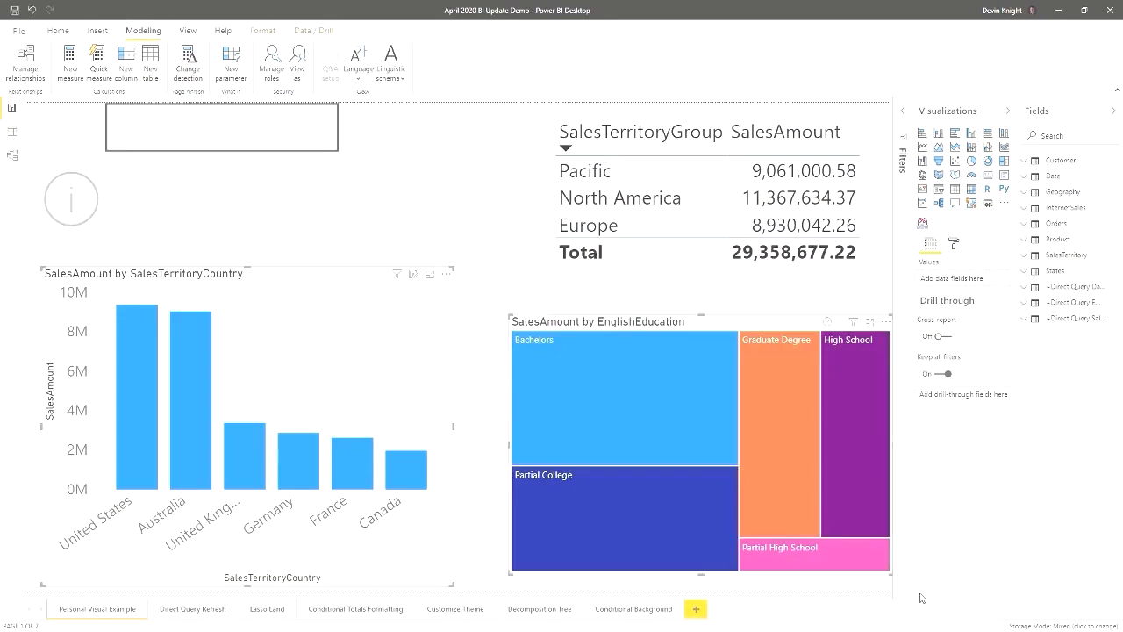
left_click(266, 608)
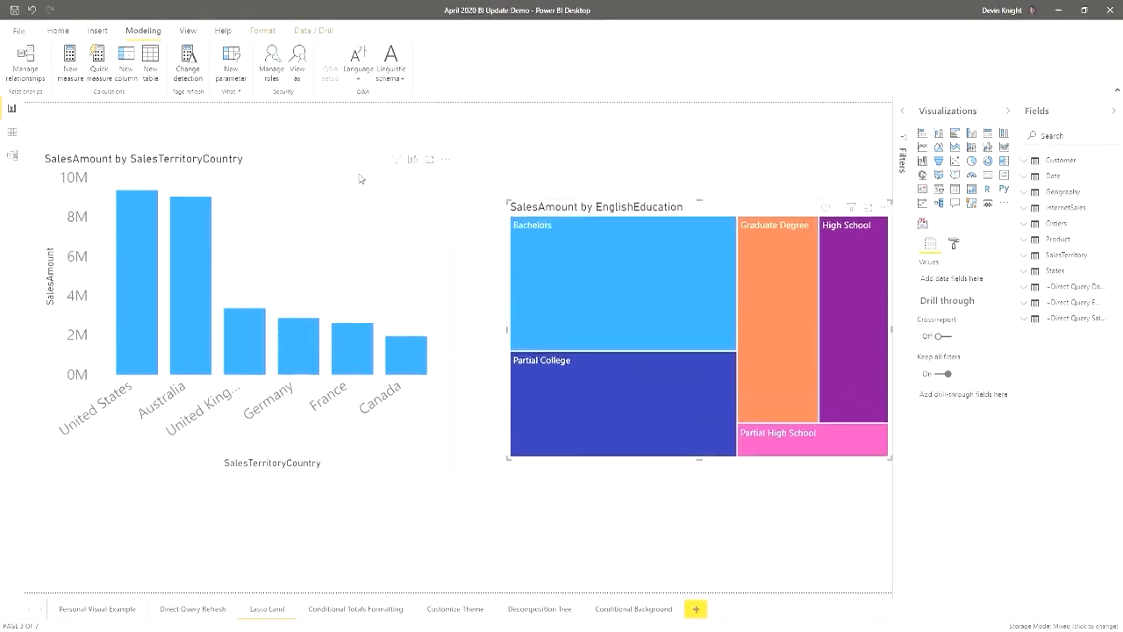
left_click(372, 327)
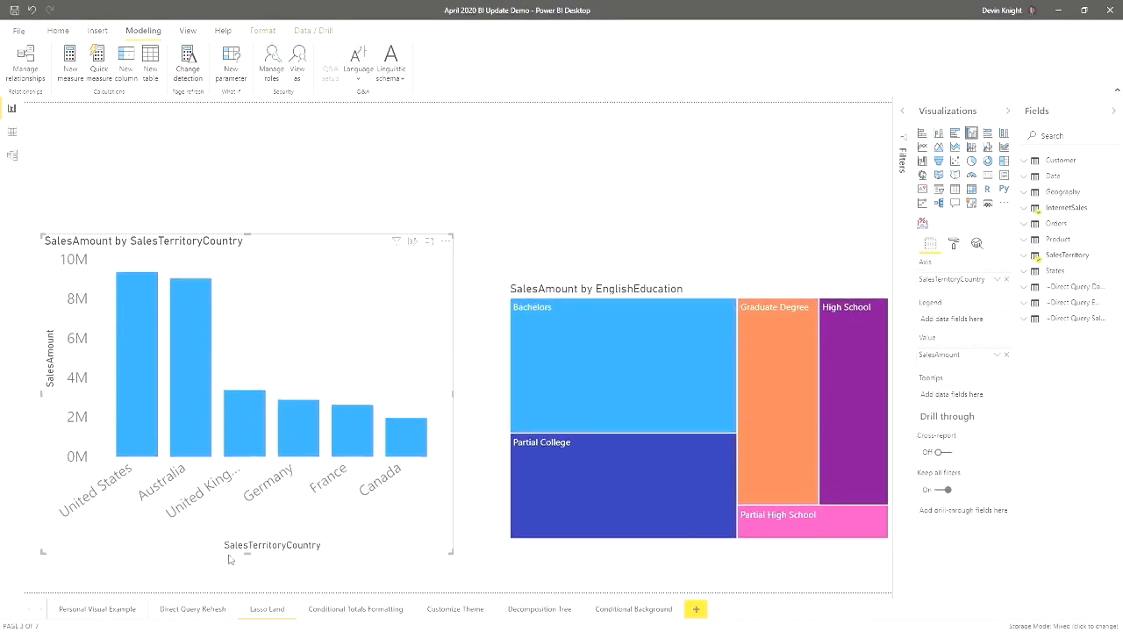
Lasso-select the column chart and treemap on the Personal Visual Example page, and toggle the SalesTerritoryGroup table in and out of the selection
left_click(87, 609)
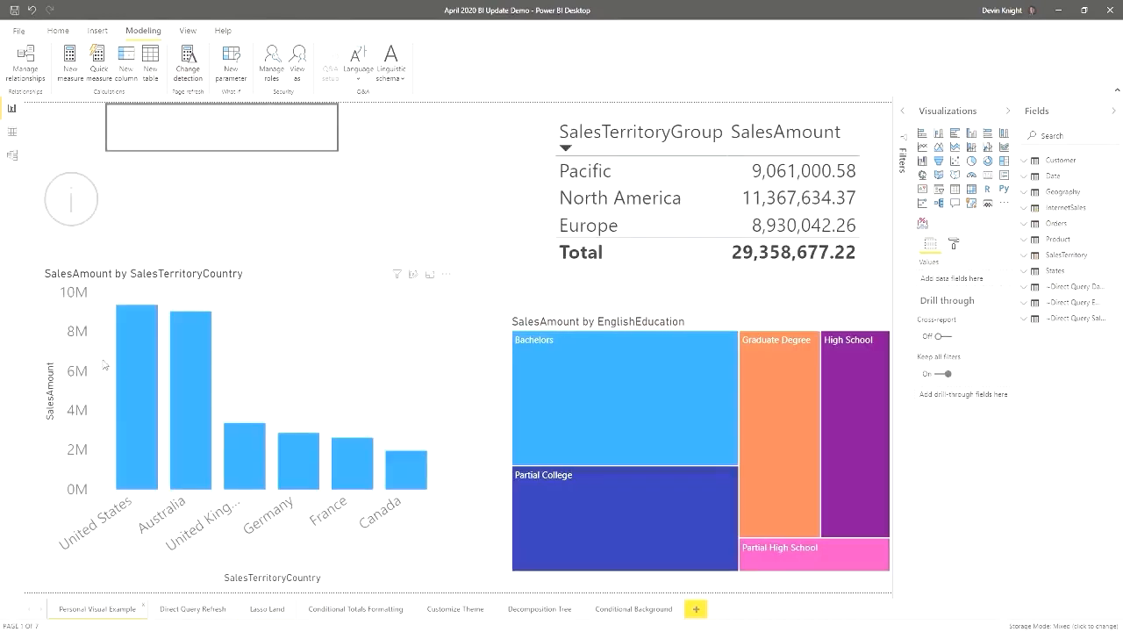
mouse_move(32, 239)
left_mouse_down()
mouse_move(47, 254)
mouse_move(575, 446)
mouse_move(893, 599)
left_mouse_up()
left_click_drag(958, 629, 934, 625)
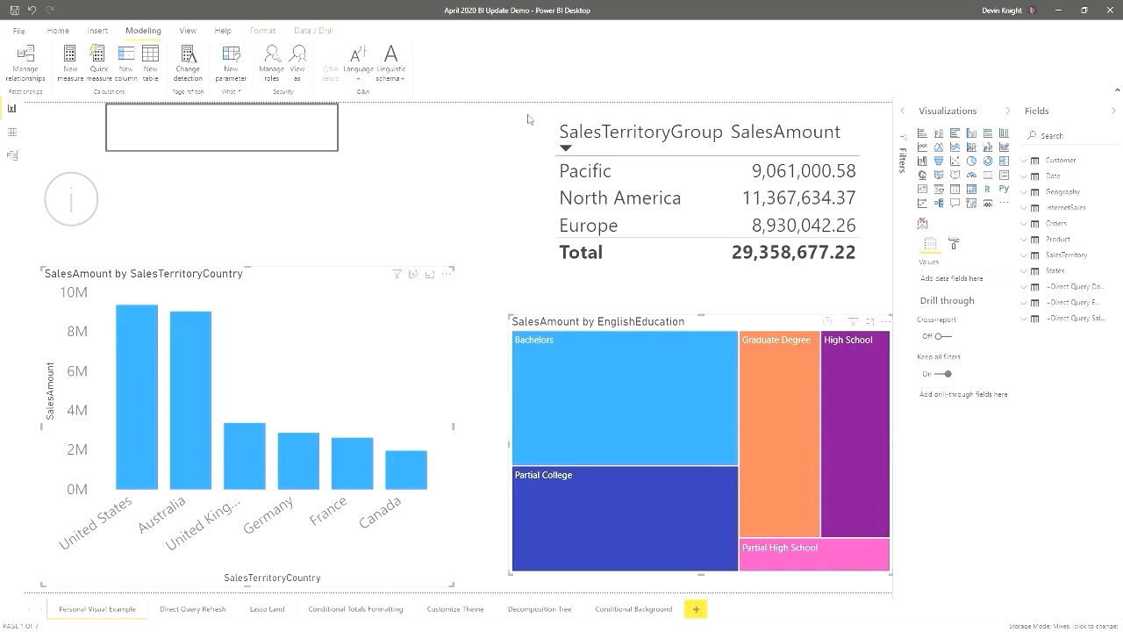
mouse_move(525, 110)
left_mouse_down()
mouse_move(556, 140)
mouse_move(921, 307)
left_mouse_up()
mouse_move(524, 397)
mouse_move(523, 113)
left_mouse_down()
mouse_move(934, 305)
mouse_move(941, 329)
left_mouse_up()
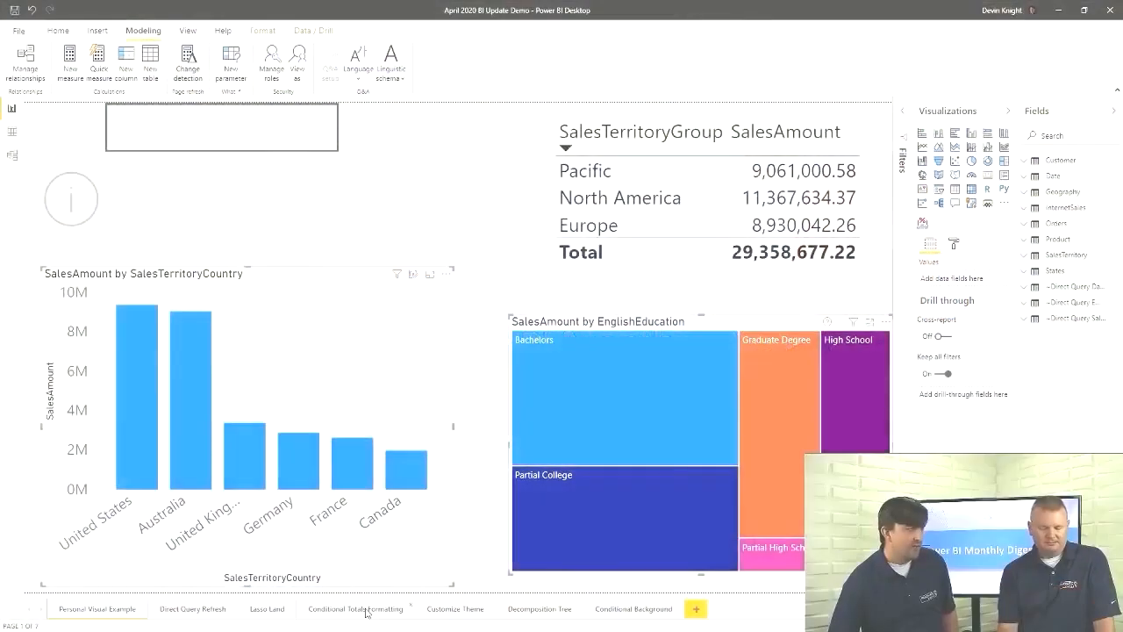
Turn on font color conditional formatting for SalesAmount in the matrix on the Conditional Totals Formatting page
left_click(356, 608)
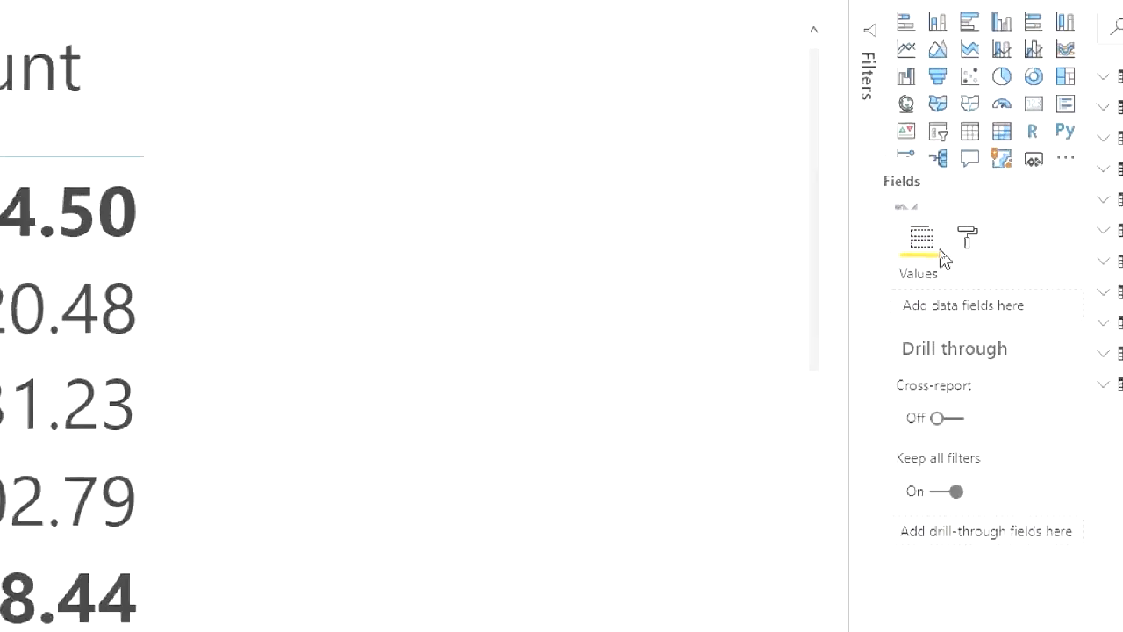
left_click(320, 300)
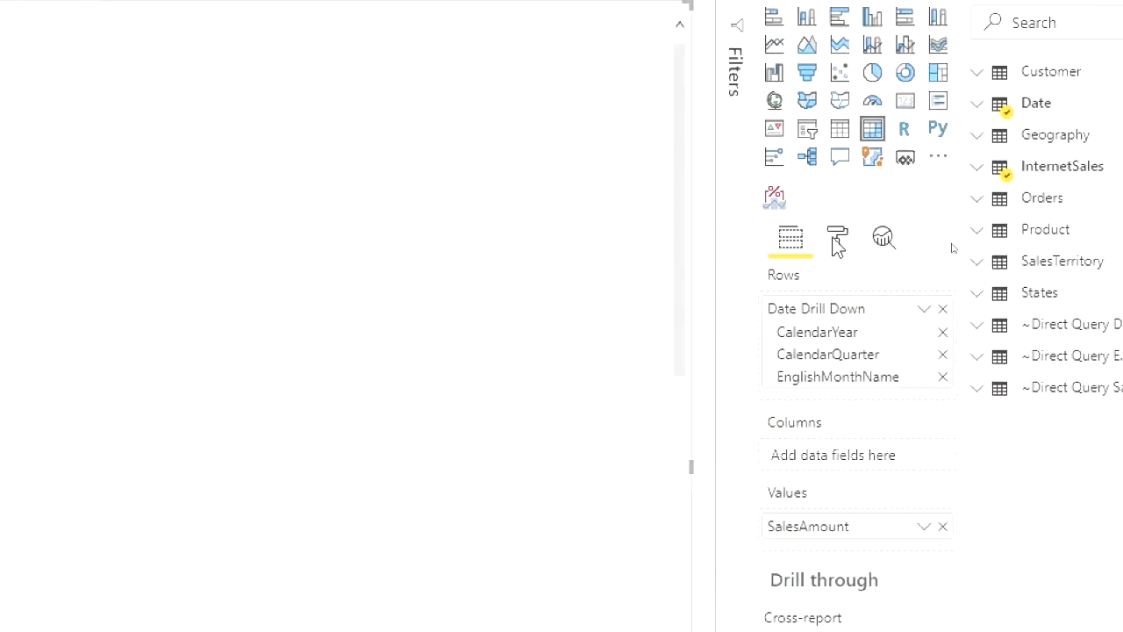
left_click(837, 240)
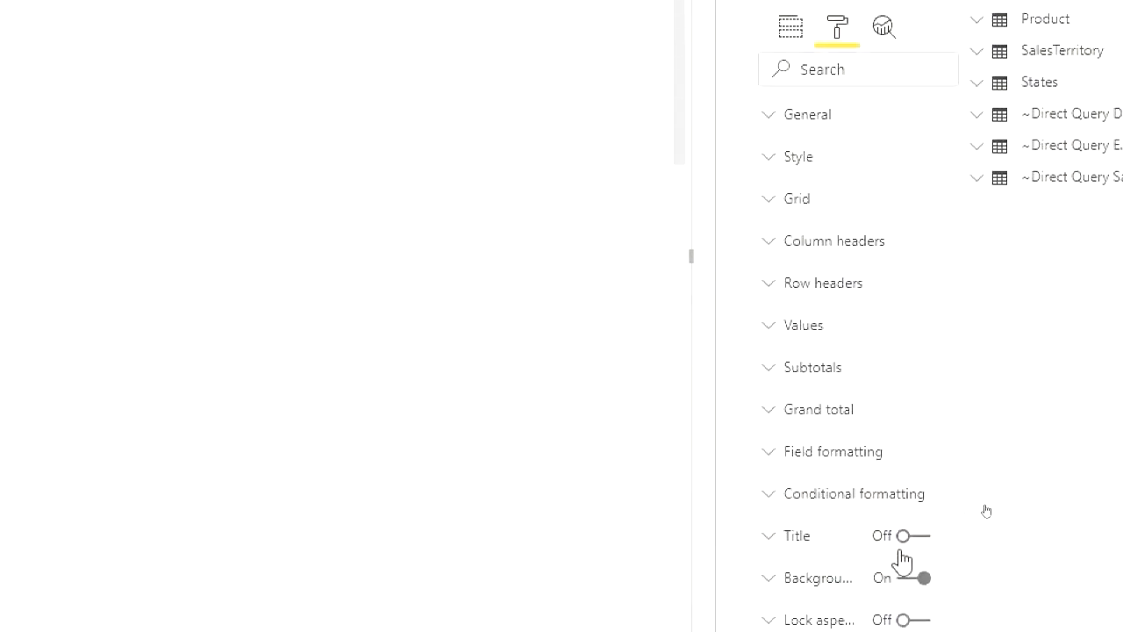
left_click(776, 498)
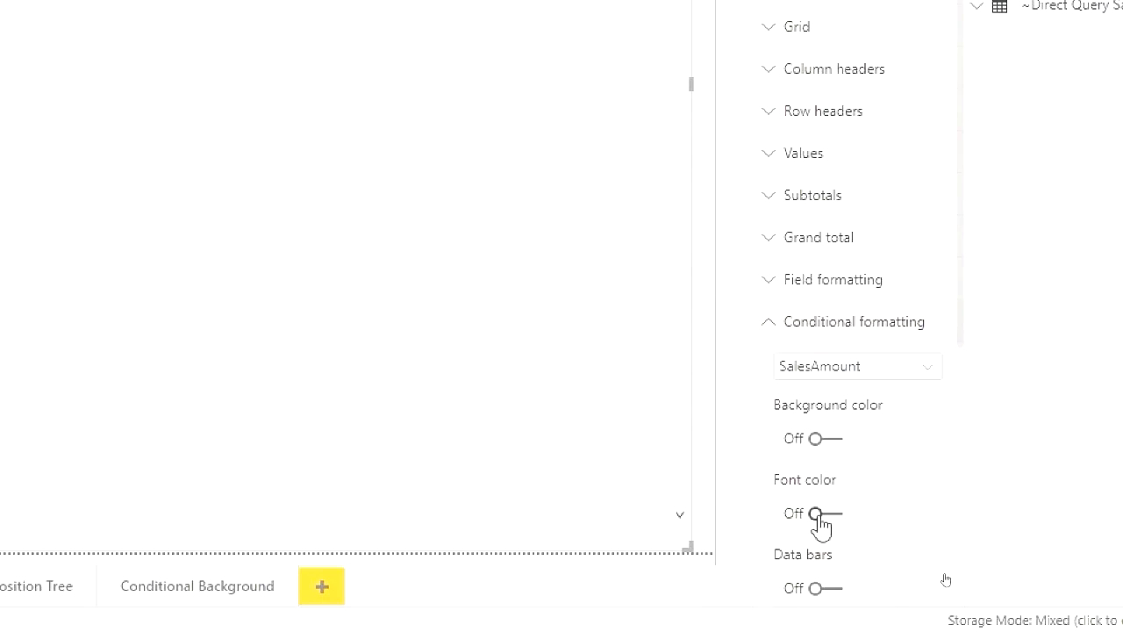
left_click(818, 518)
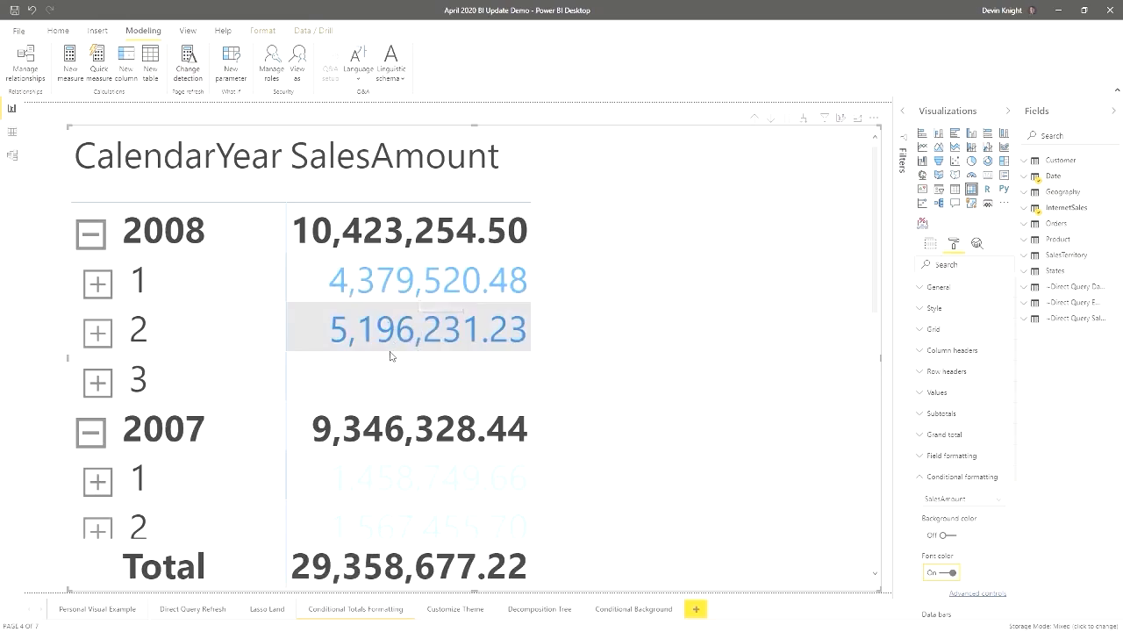
Apply the SalesAmount font color scale to Totals only, with a custom minimum of 0 and maximum of 20000000
left_click(977, 595)
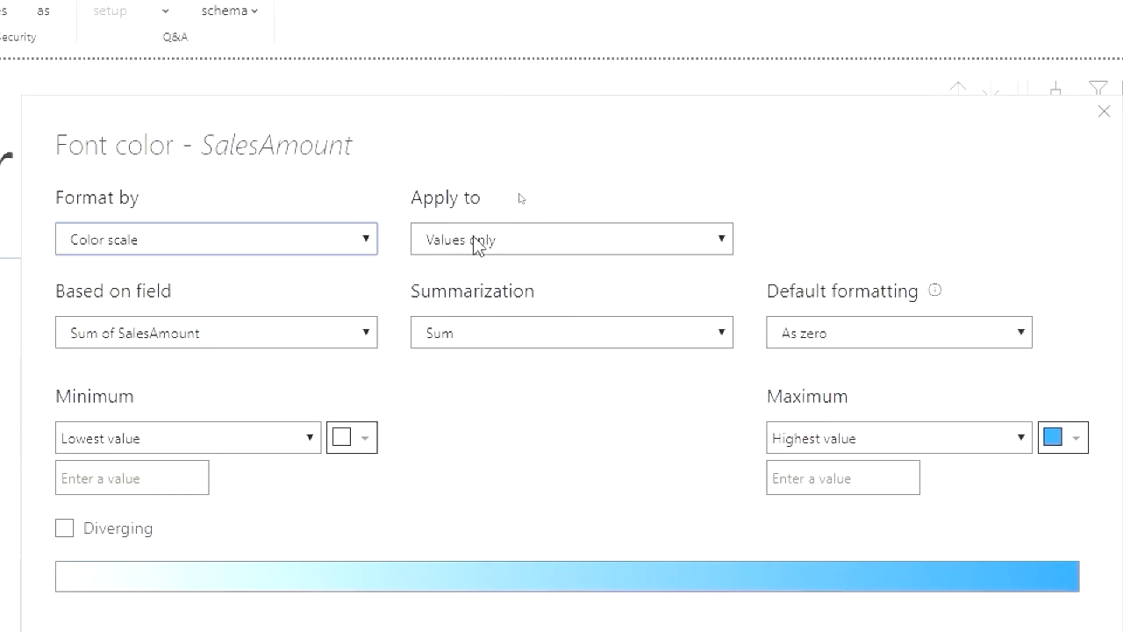
left_click(706, 244)
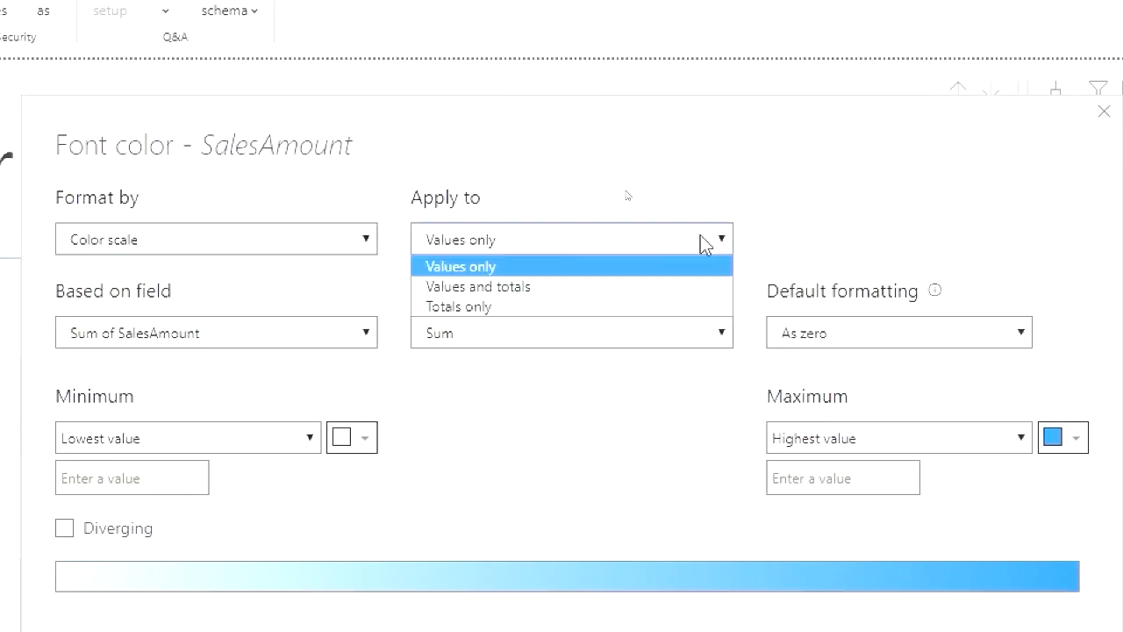
left_click(478, 312)
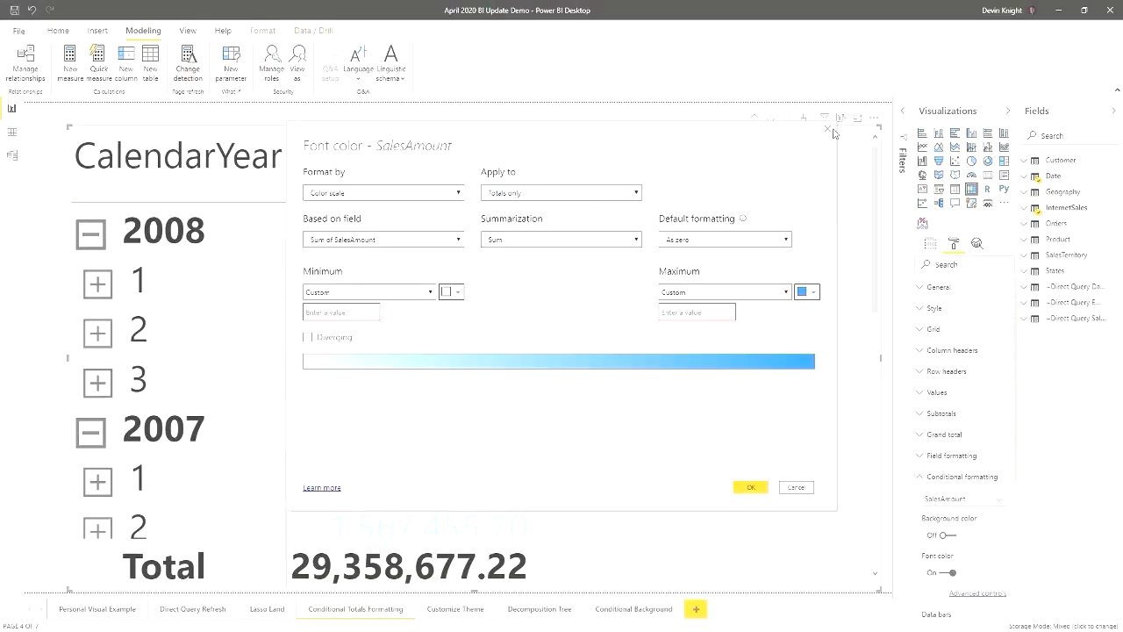
left_click(761, 497)
left_click(348, 307)
type("0")
type("1")
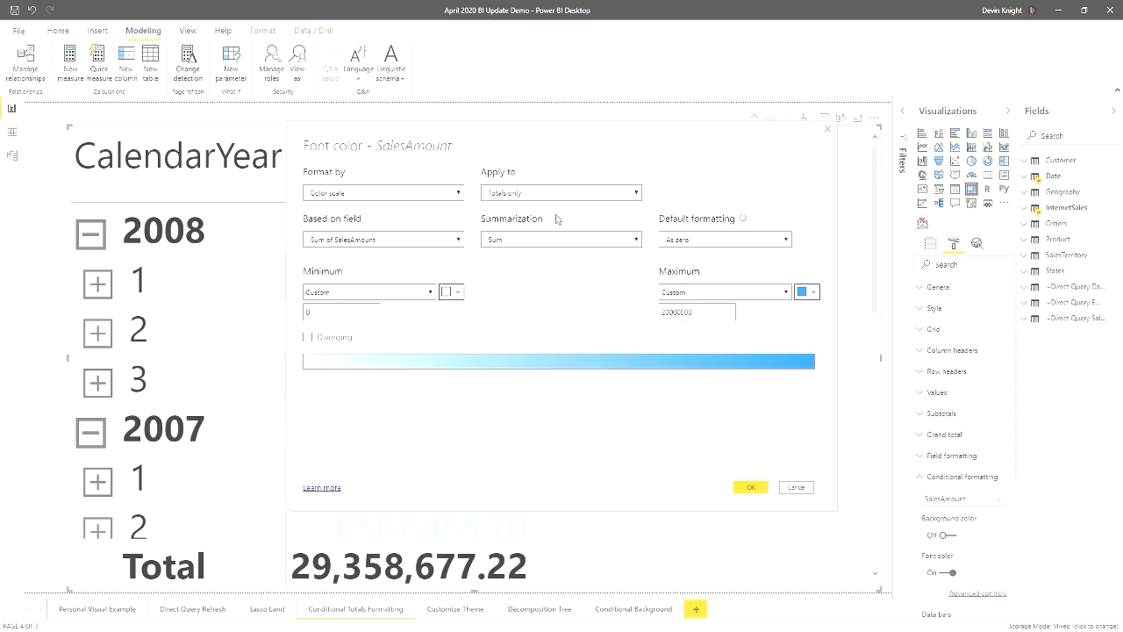
Make the SalesAmount font color scale diverging, with red for the minimum and green for the maximum
left_click(308, 338)
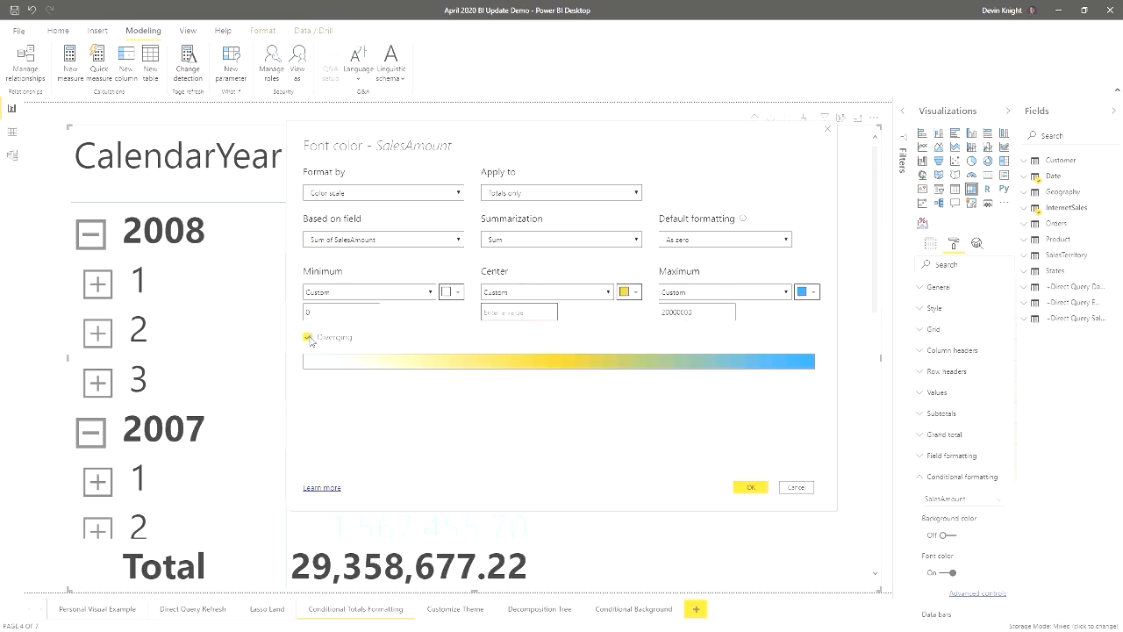
left_click(451, 291)
left_click(458, 323)
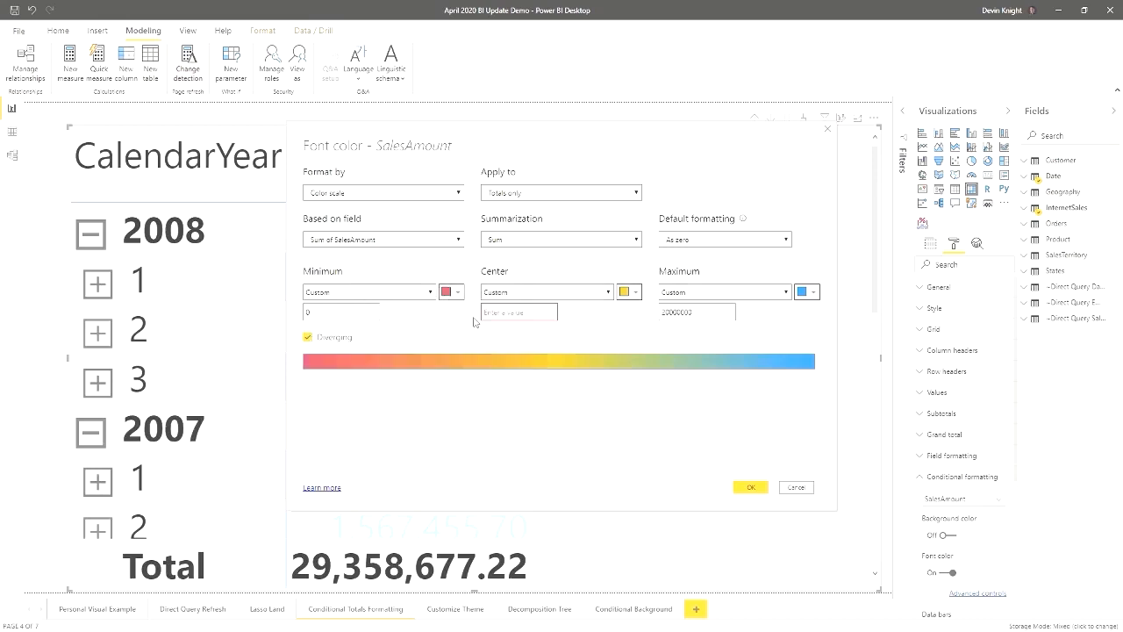
left_click(807, 295)
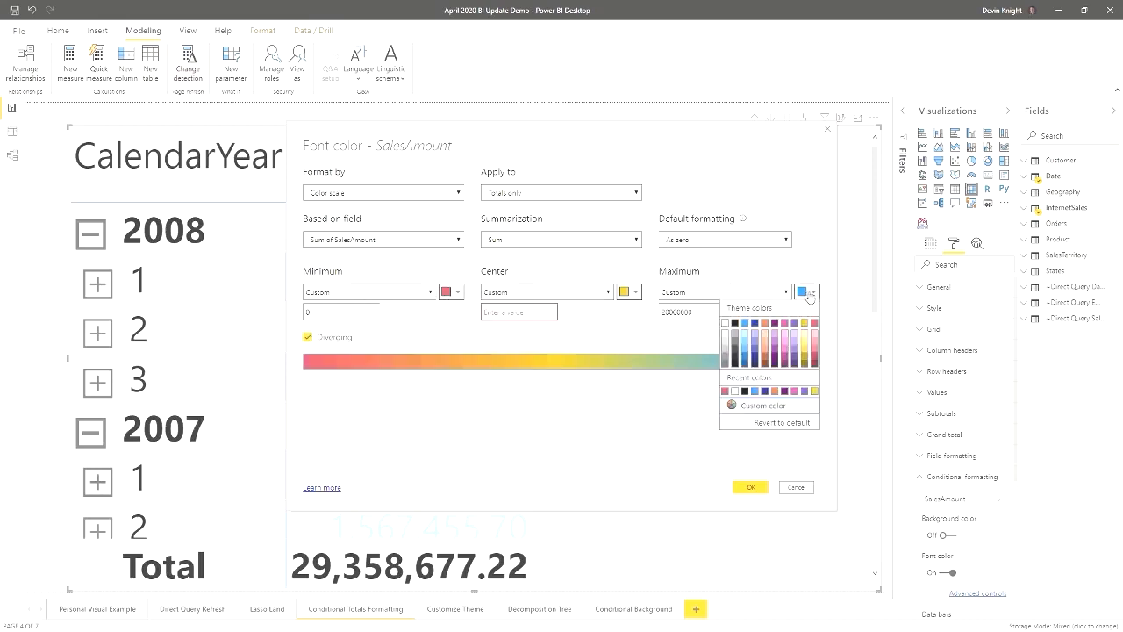
left_click(752, 406)
left_click(728, 383)
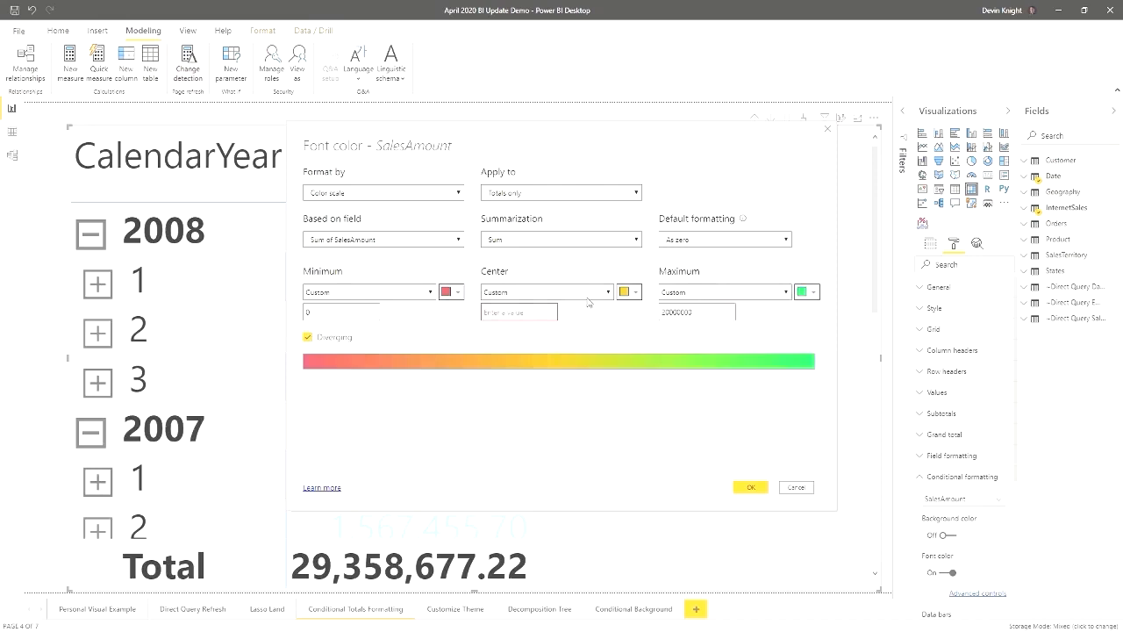
Set the diverging scale's custom center value to 10000000 and apply the font color formatting
left_click(751, 488)
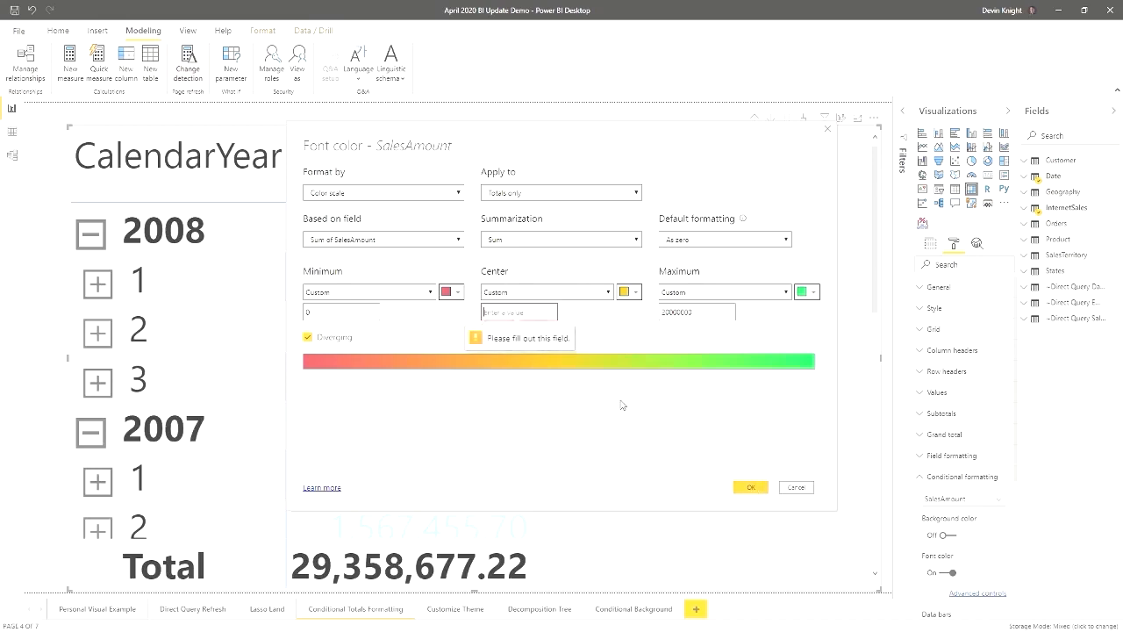
left_click(505, 311)
type("1")
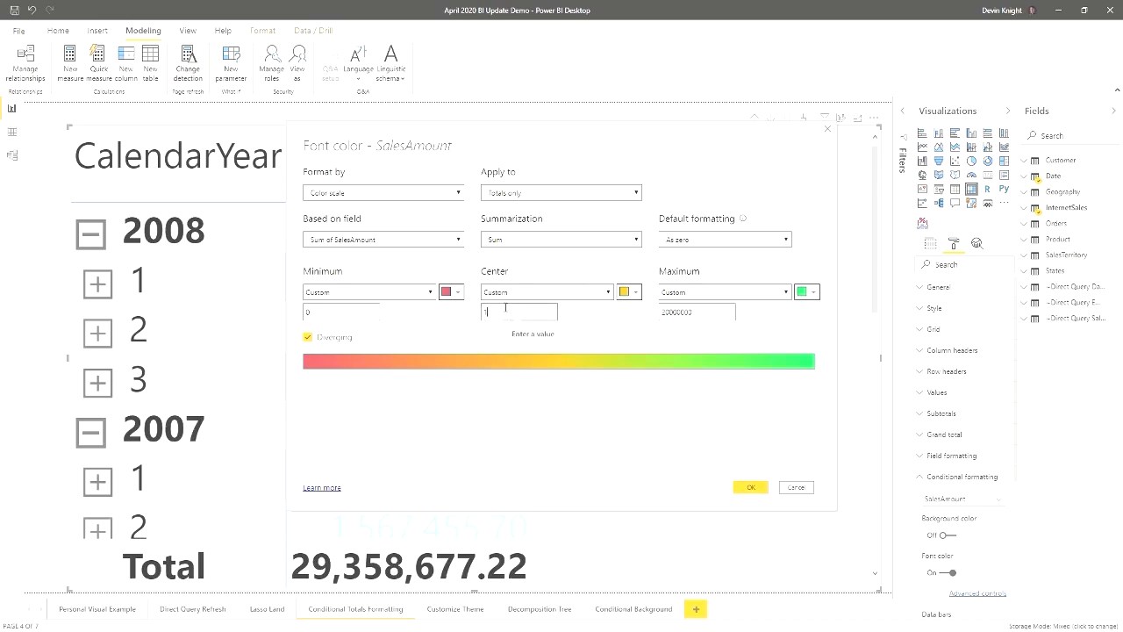
type("0000000")
left_click(751, 488)
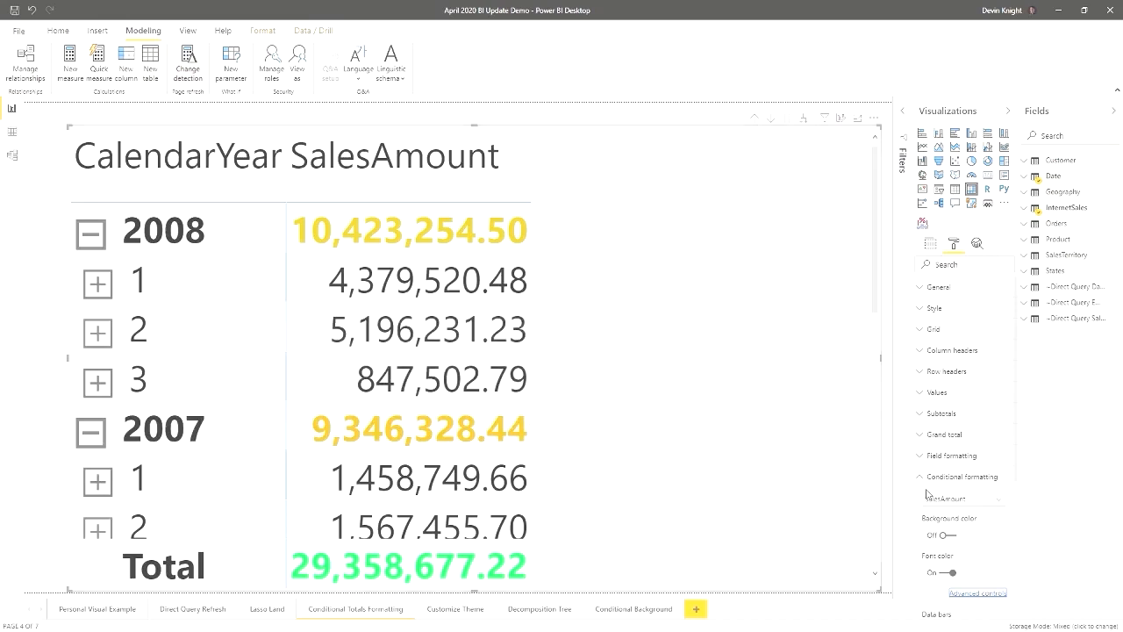
Extend the SalesAmount font color scale in the matrix to both values and totals
left_click(974, 596)
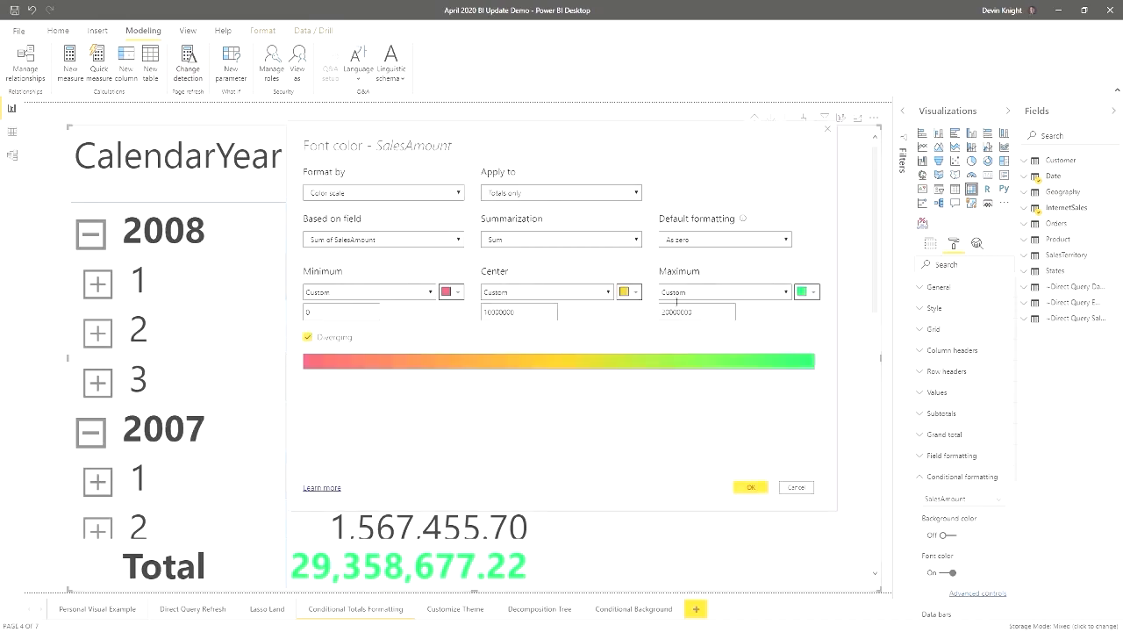
left_click(570, 191)
left_click(551, 217)
left_click(748, 488)
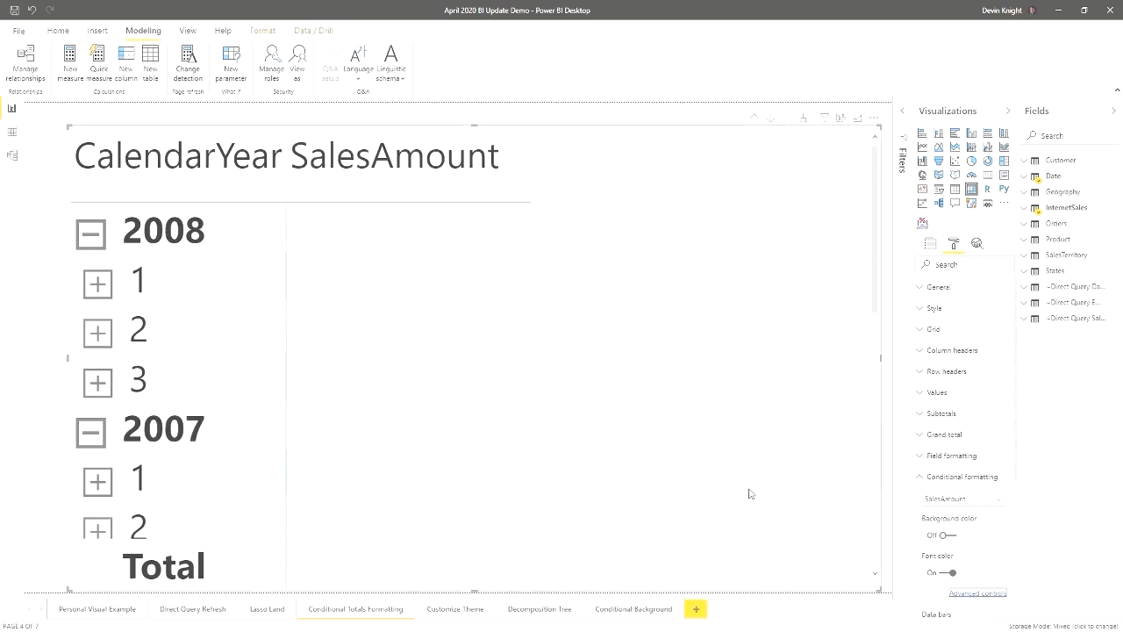
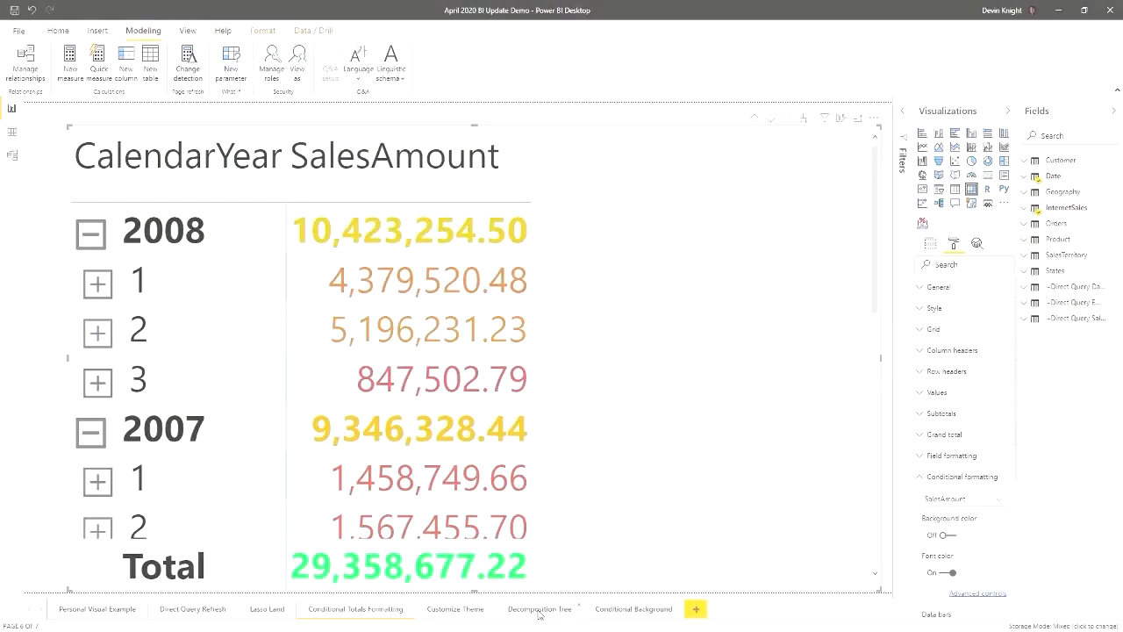
Turn on the tooltip for the decomposition tree on the Decomposition Tree page and display it for the June bar
left_click(538, 608)
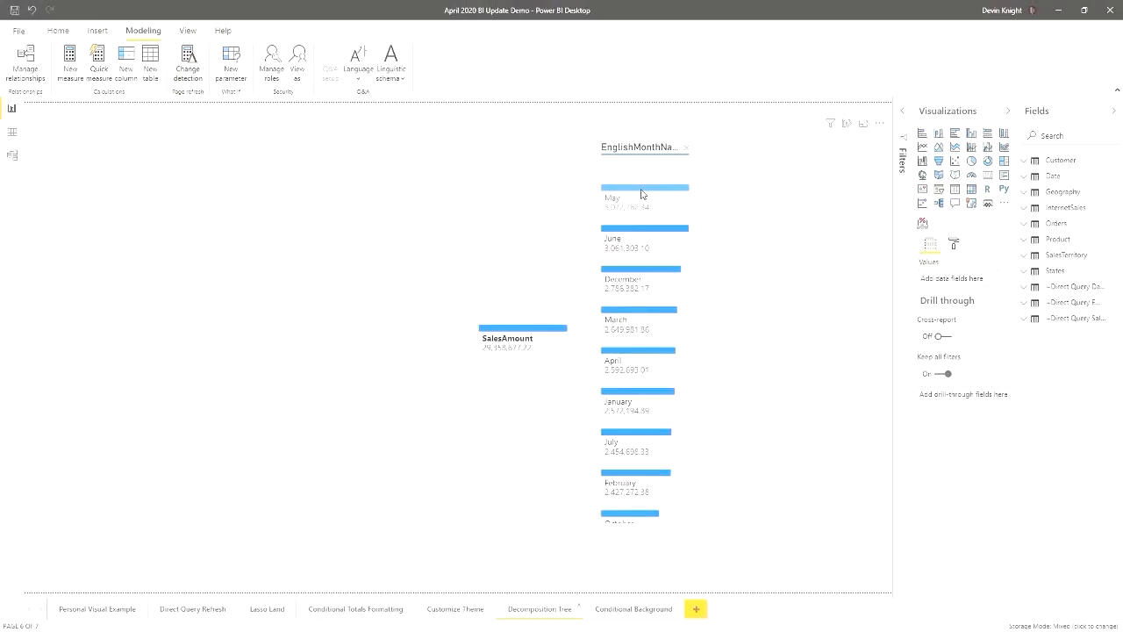
left_click(711, 275)
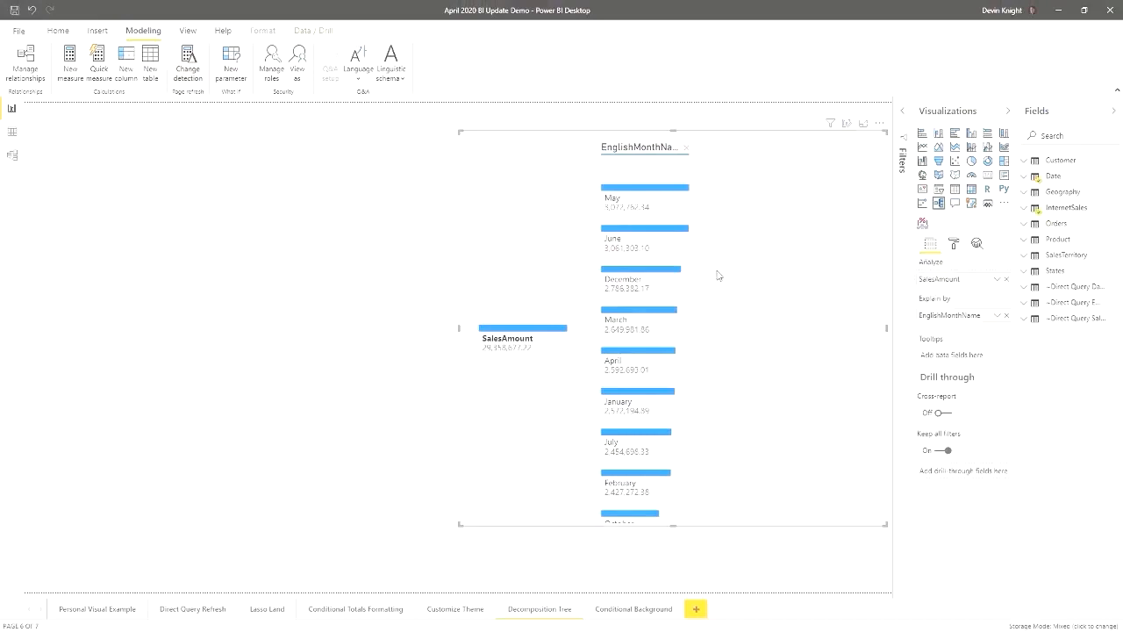
left_click(955, 246)
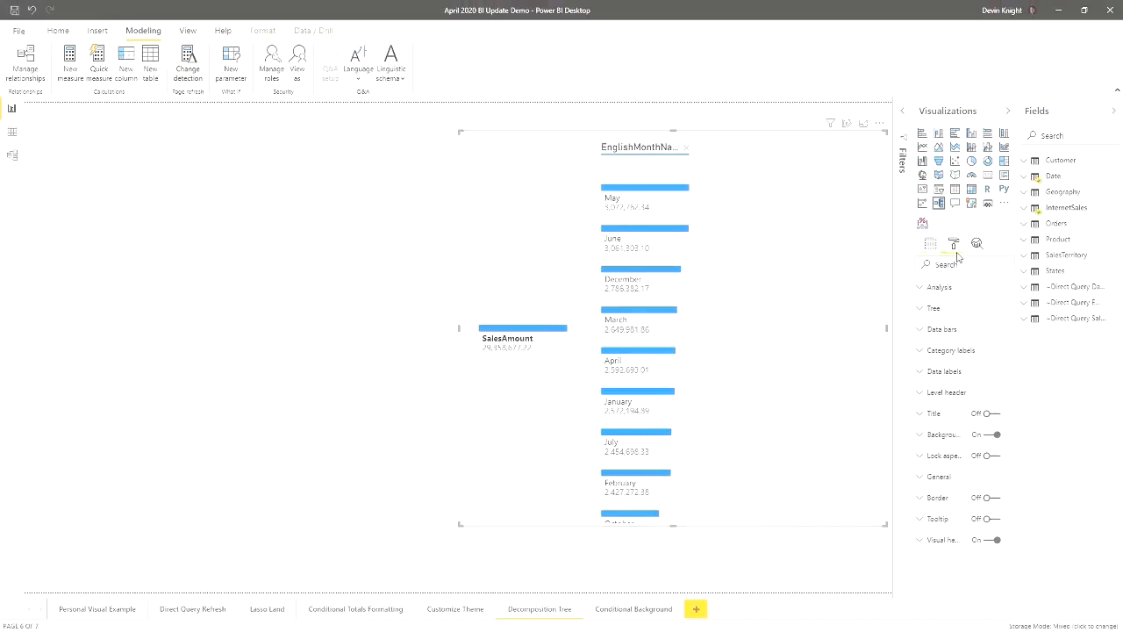
left_click(989, 520)
mouse_move(674, 232)
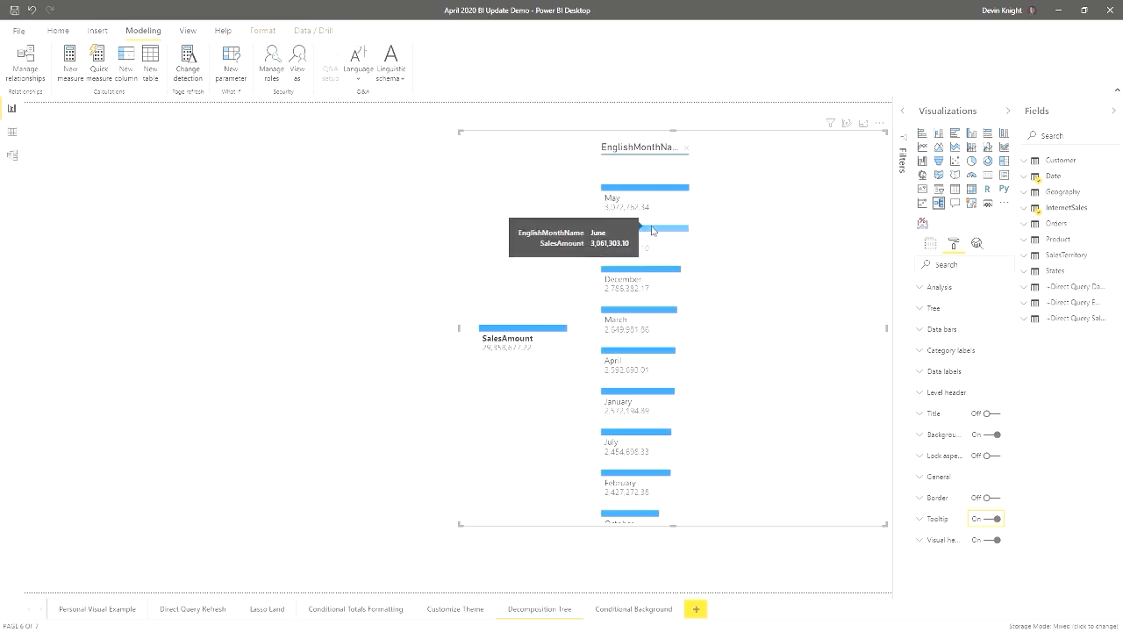
Open the customization settings of the current theme from the Personal Visual Example page
left_click(121, 609)
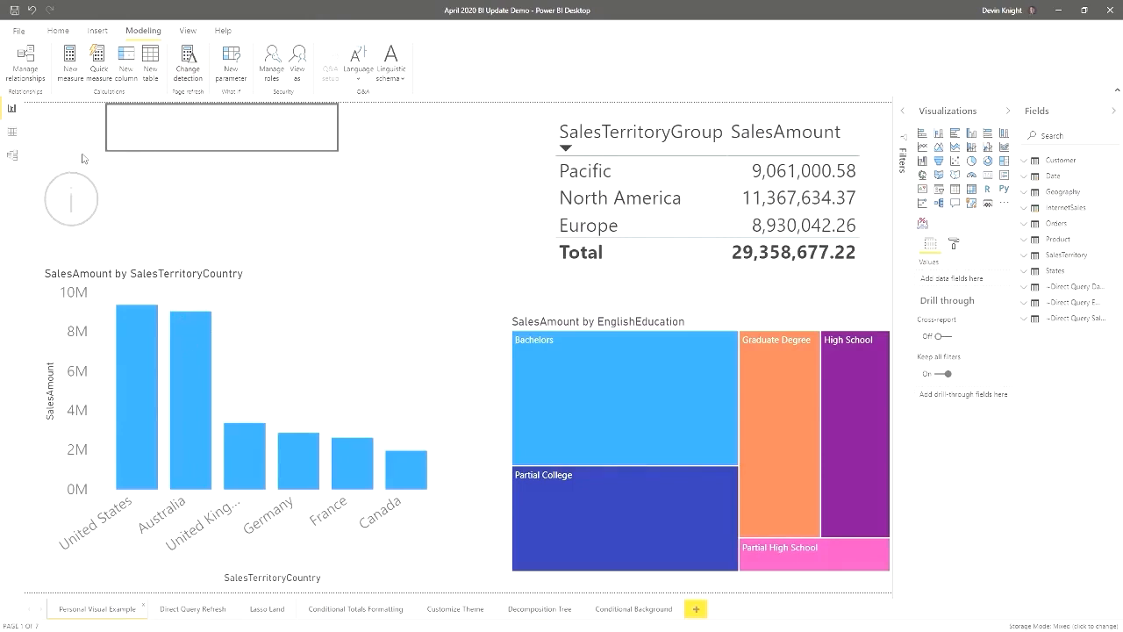
left_click(188, 32)
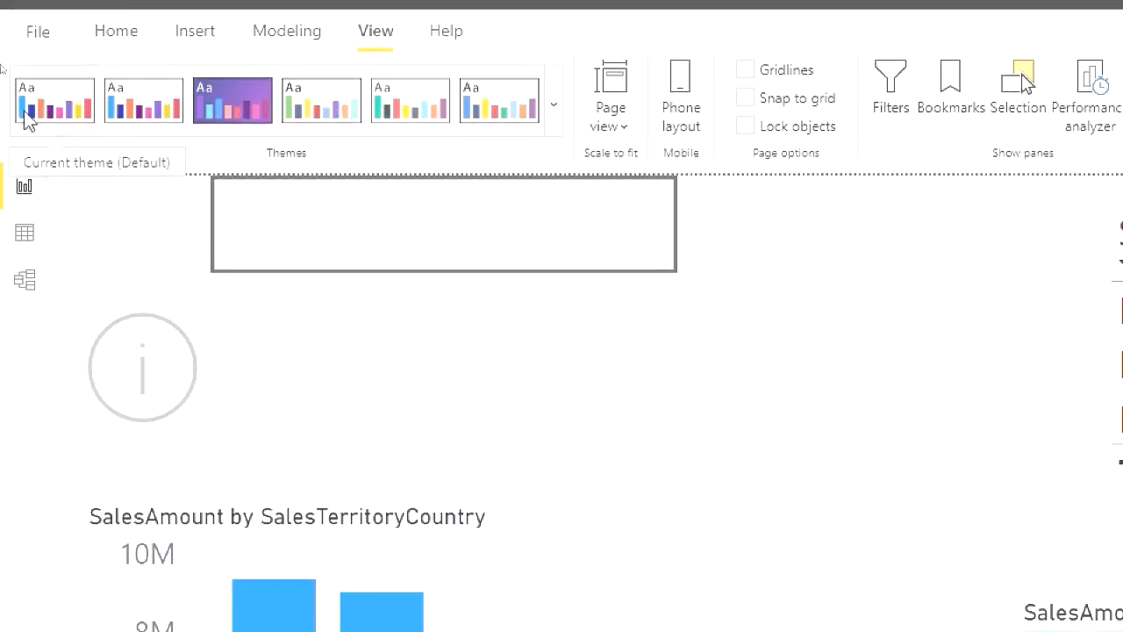
left_click(551, 105)
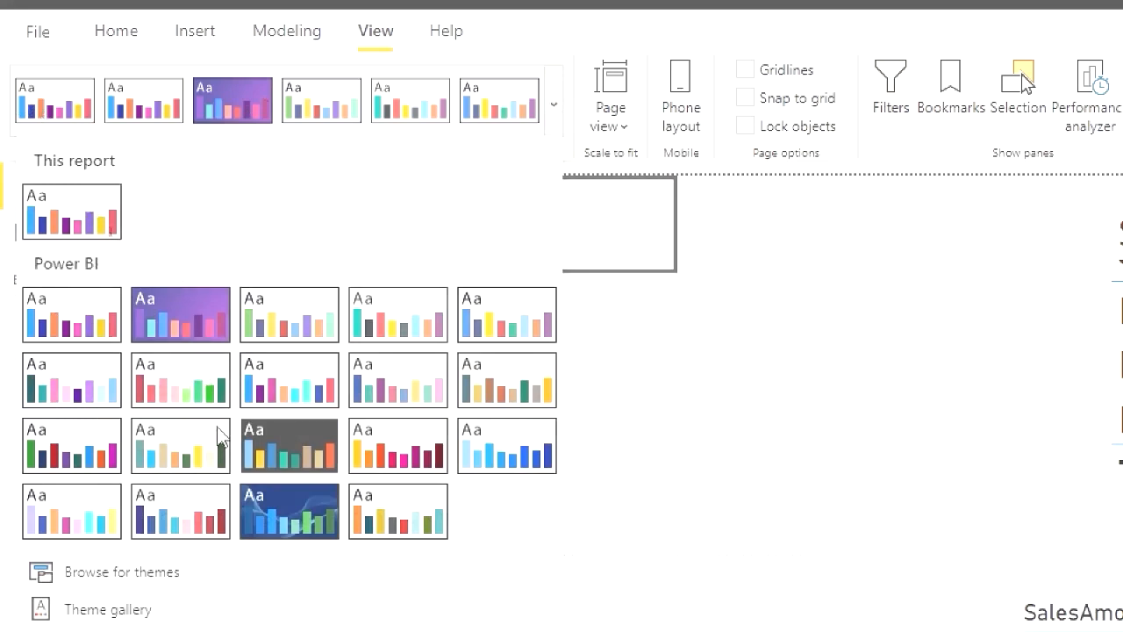
scroll(201, 558, "down", 3)
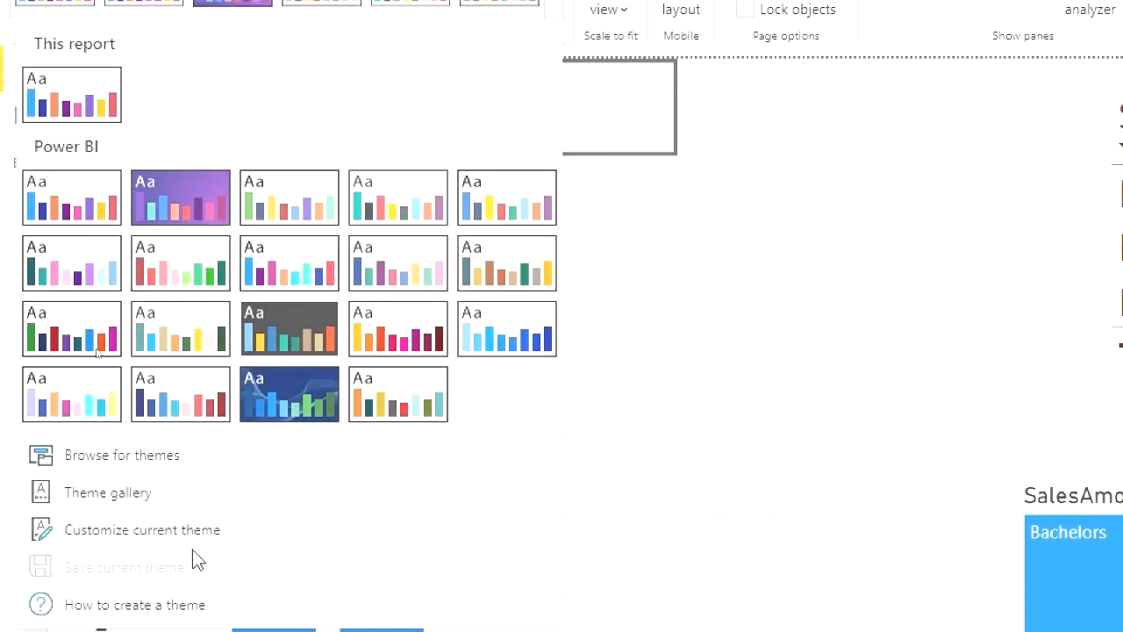
left_click(109, 531)
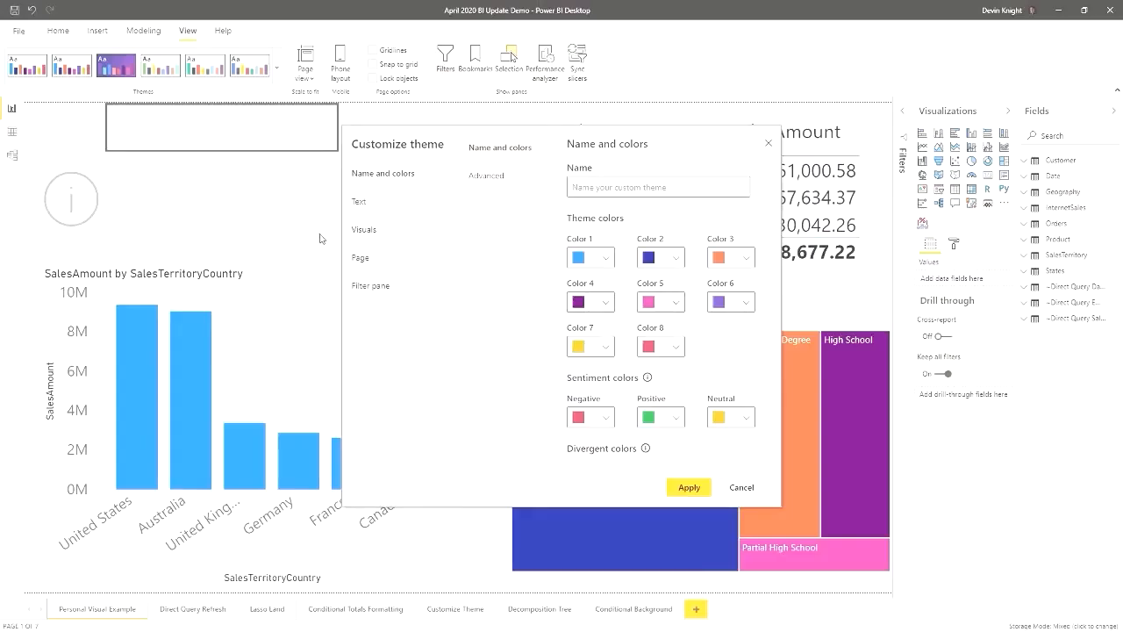
Set theme Color 5 to near-black #211B1F and theme Color 3 to orange #EC510E
left_click(680, 308)
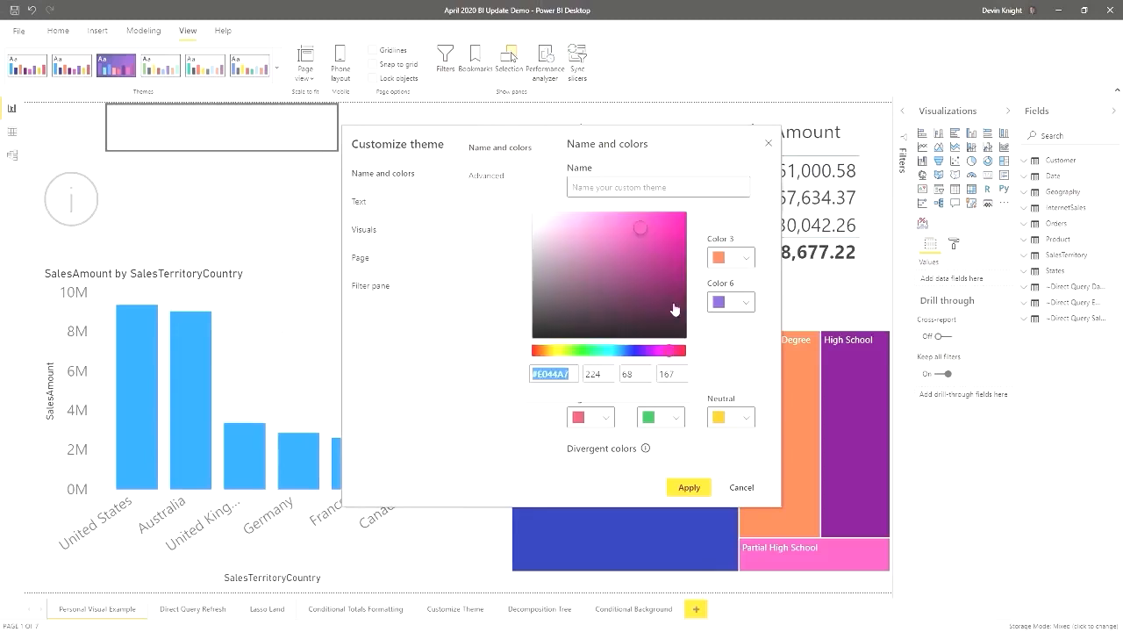
left_click(643, 268)
left_click(563, 325)
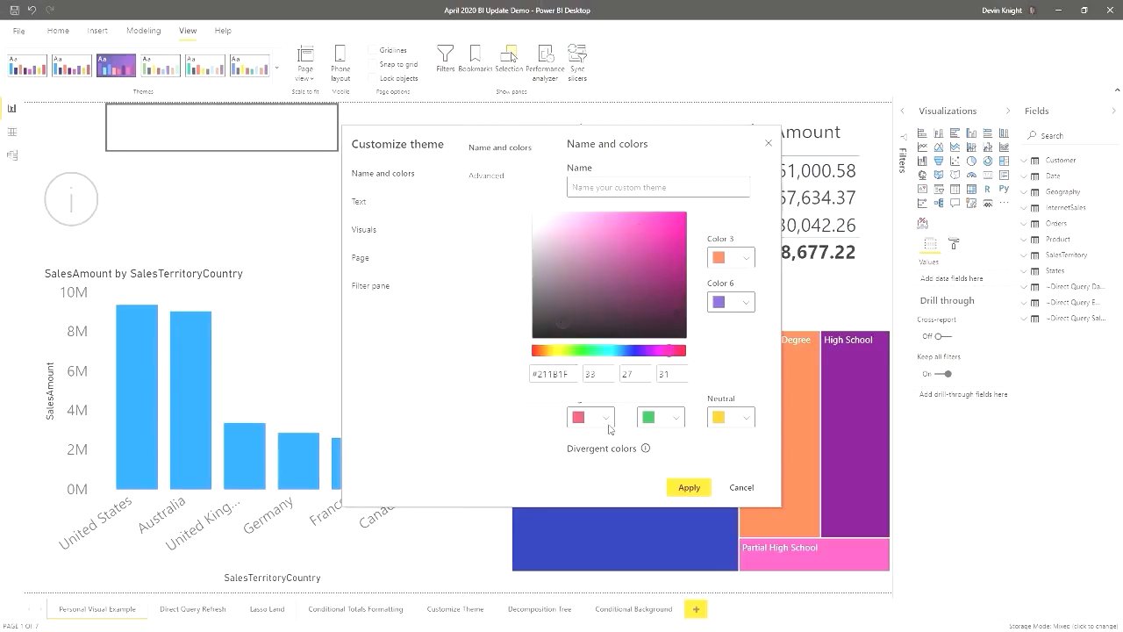
left_click(748, 257)
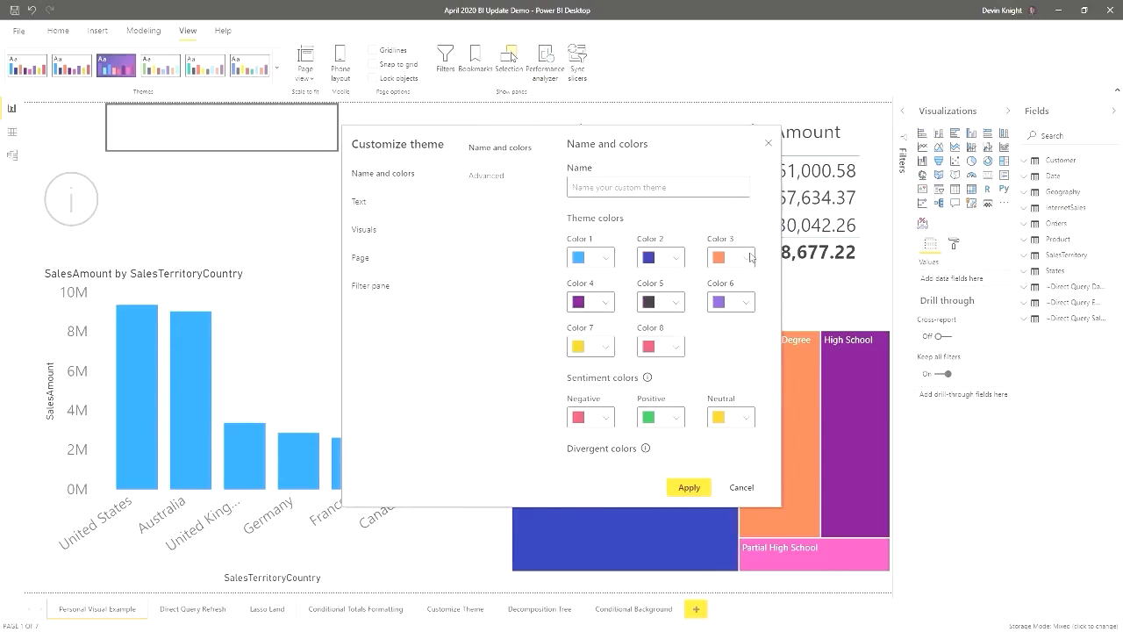
left_click(747, 257)
left_click(748, 288)
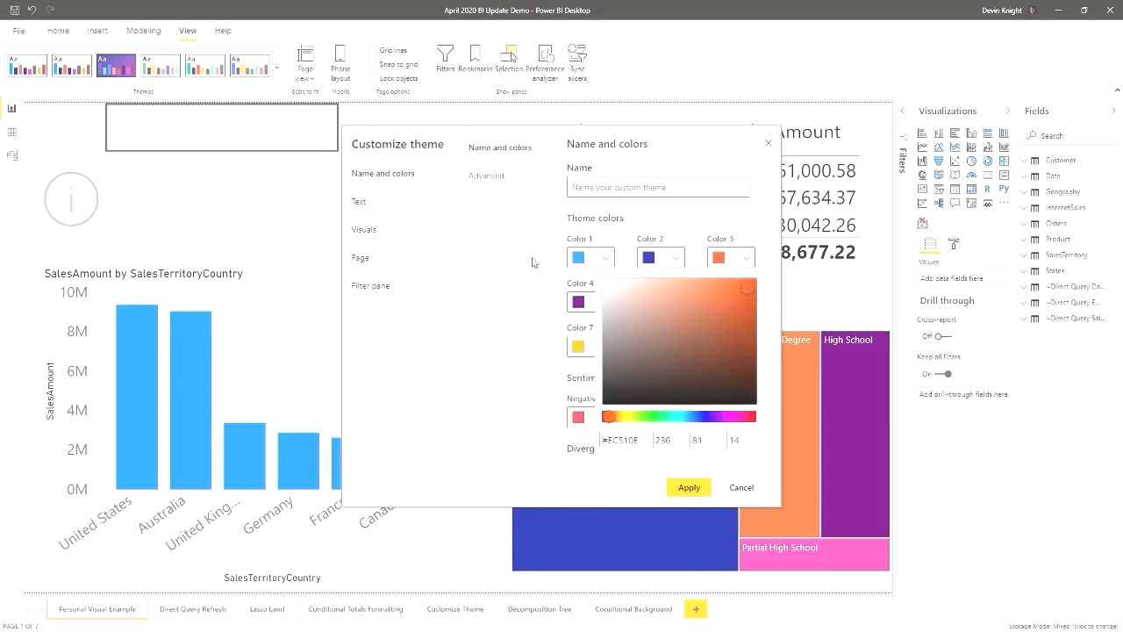
Set theme Color 1 to bright green #10FF48 and apply the customized theme to the report
left_click(604, 257)
left_click(604, 257)
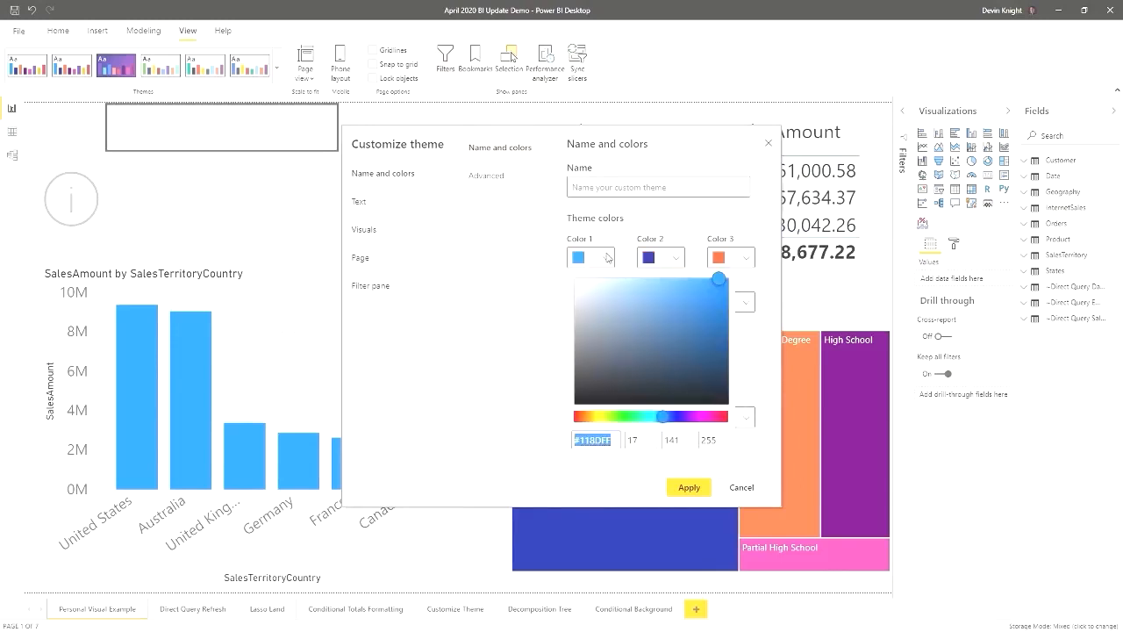
left_click(630, 416)
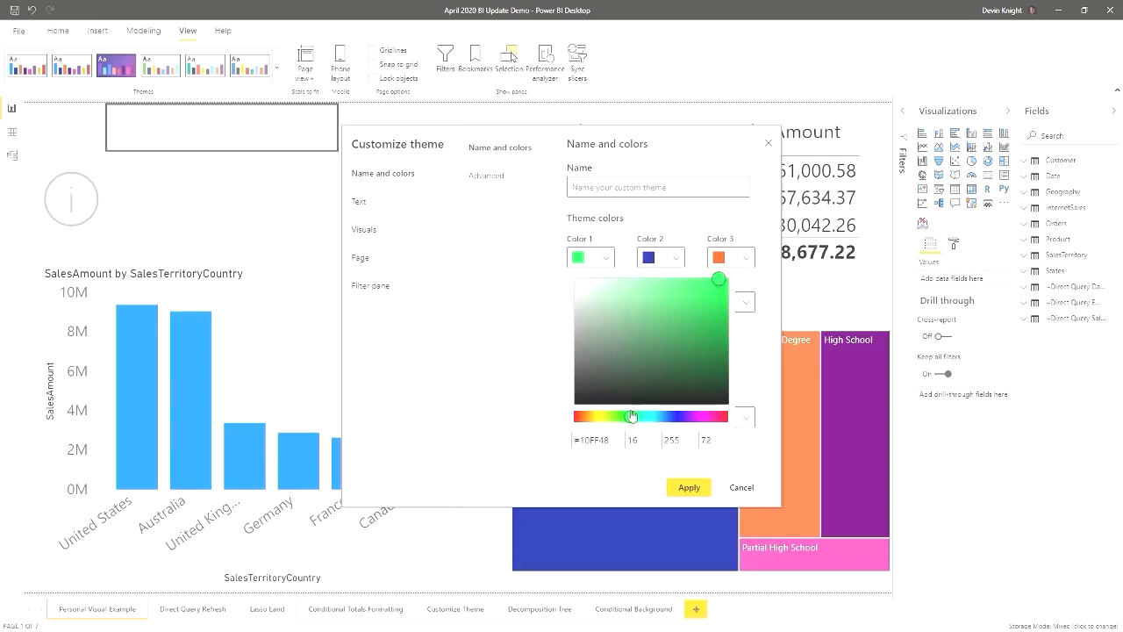
left_click(692, 493)
left_click(690, 489)
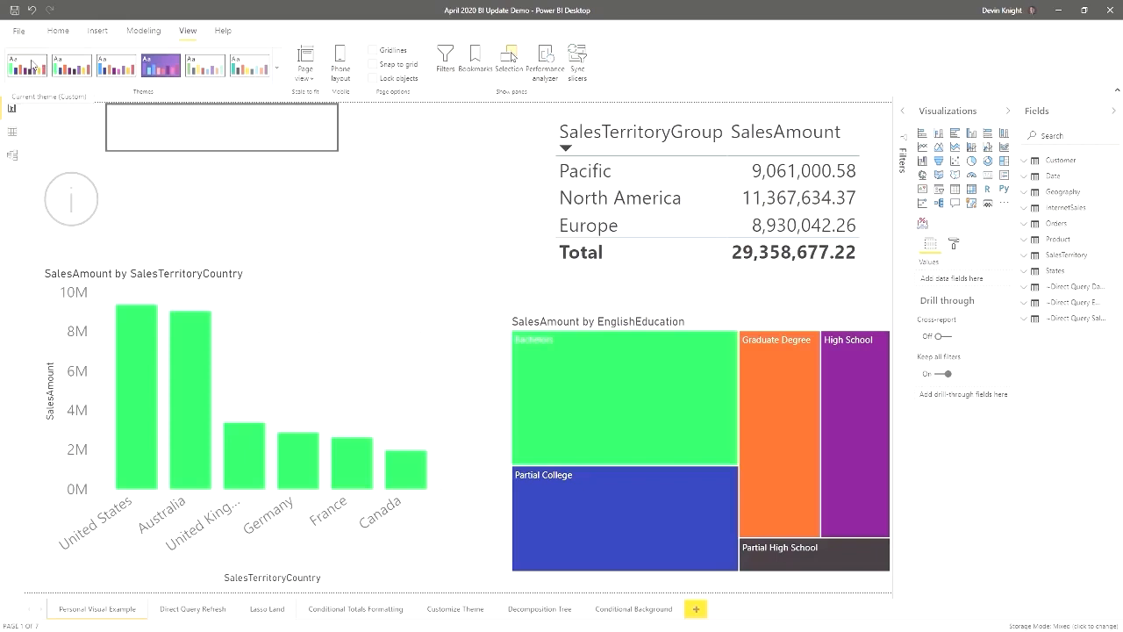
Reopen the current theme's customization, examine its name, theme, sentiment and divergent color settings, and close it without applying changes
left_click(276, 67)
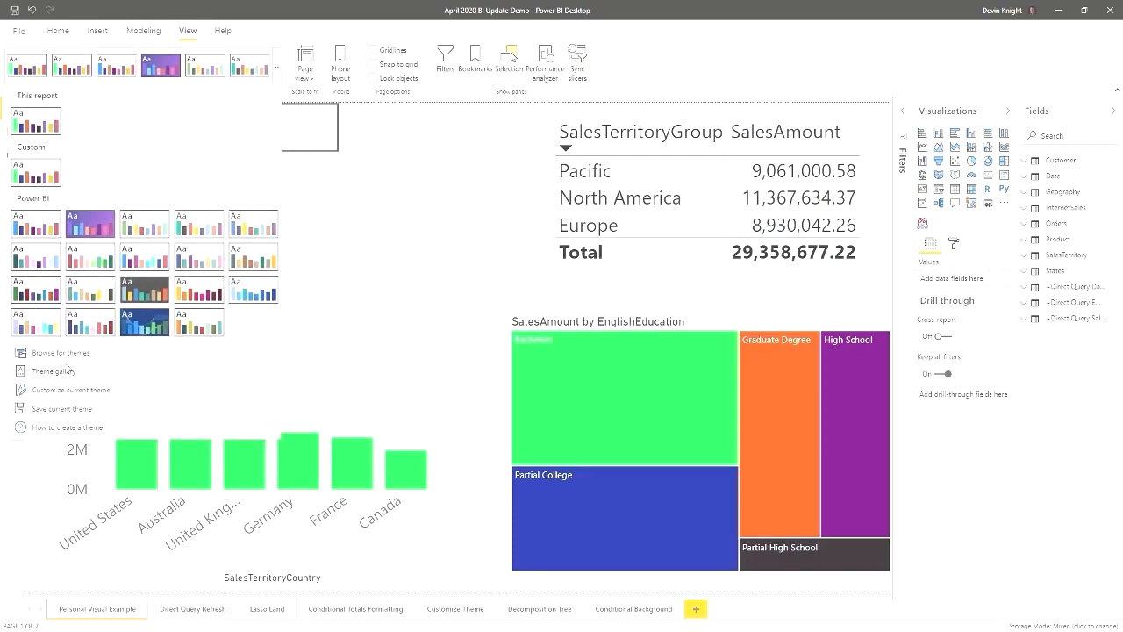
left_click(66, 394)
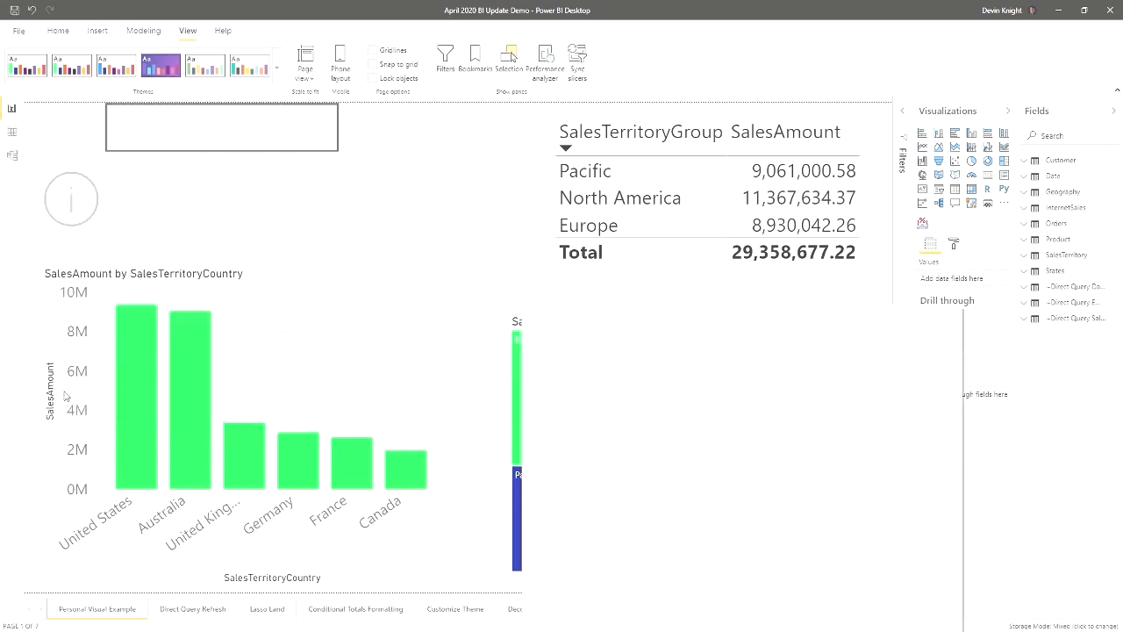
left_click(780, 366)
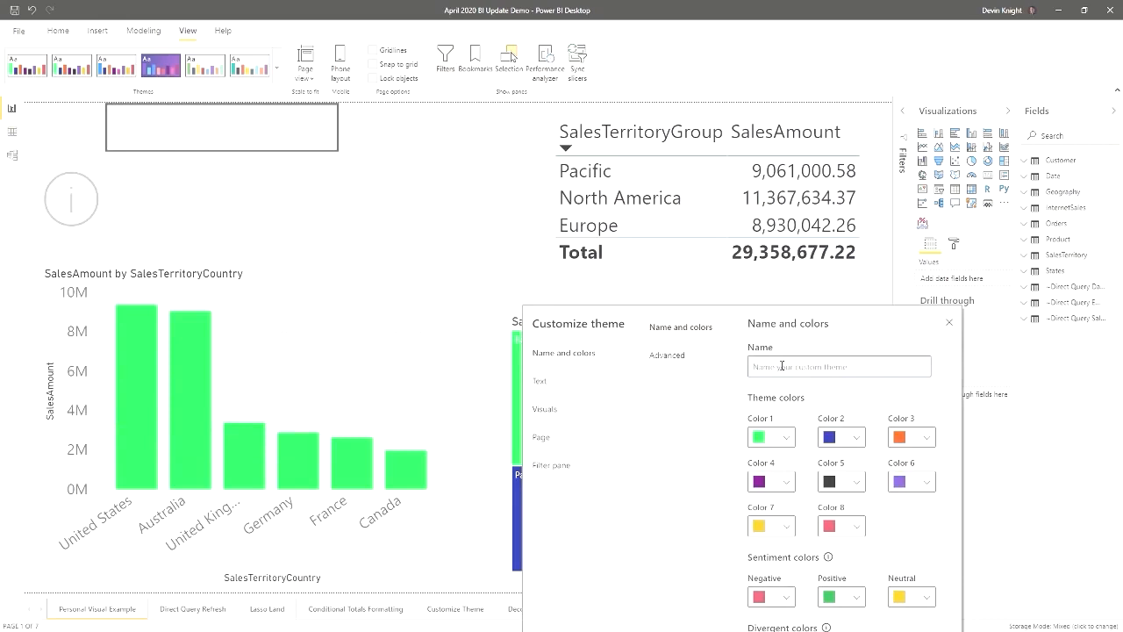
type("n")
scroll(832, 566, "down", 3)
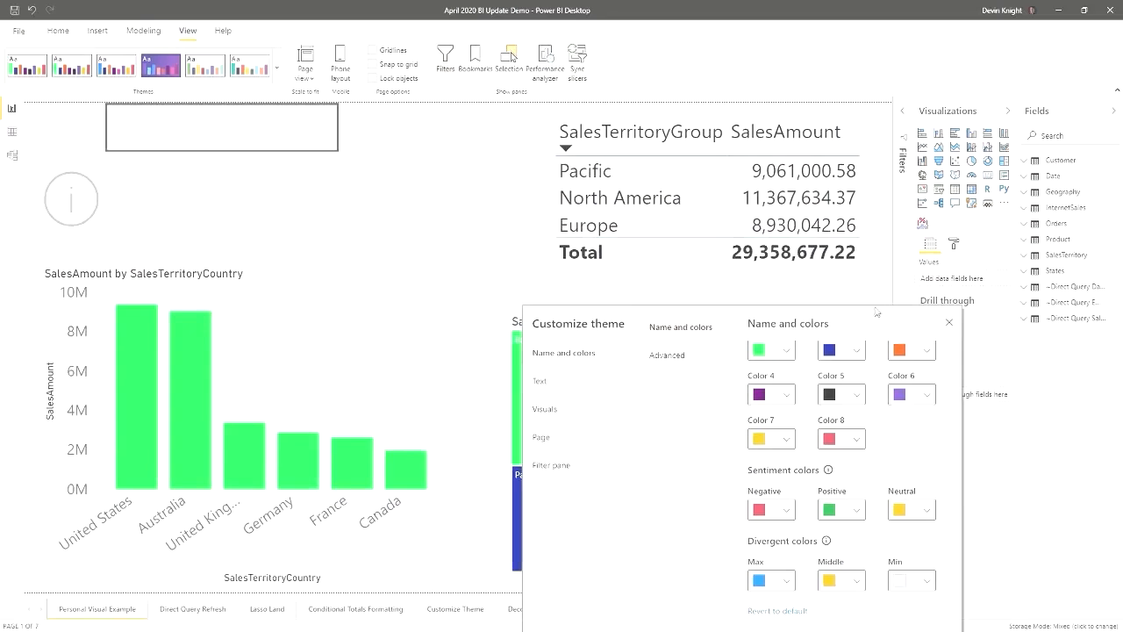
left_click(950, 323)
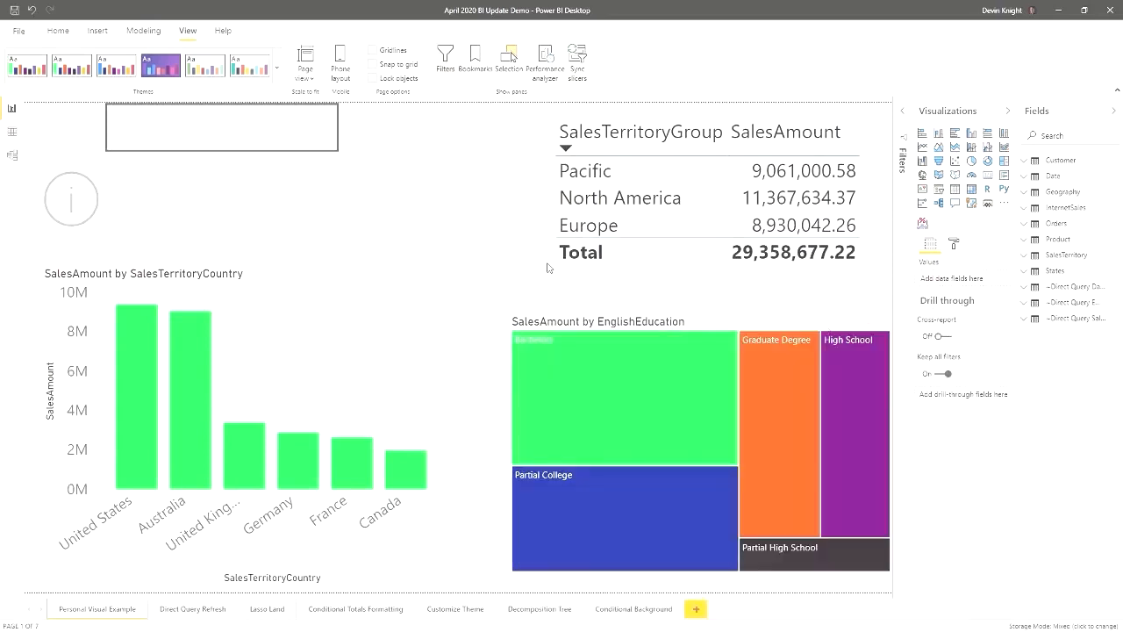
left_click(278, 68)
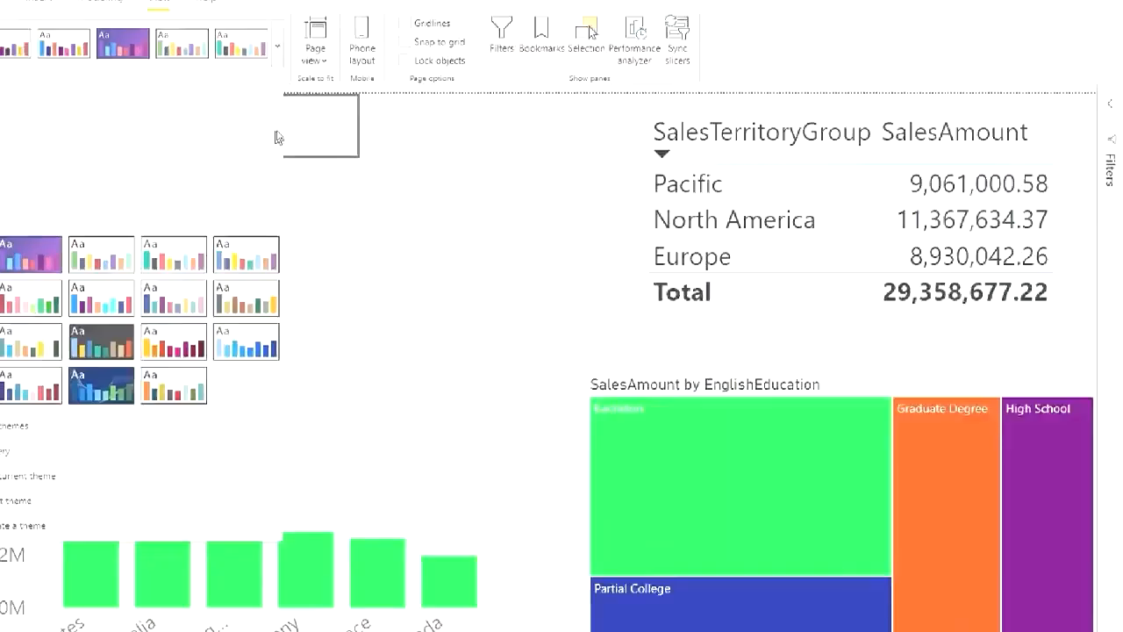
left_click(434, 395)
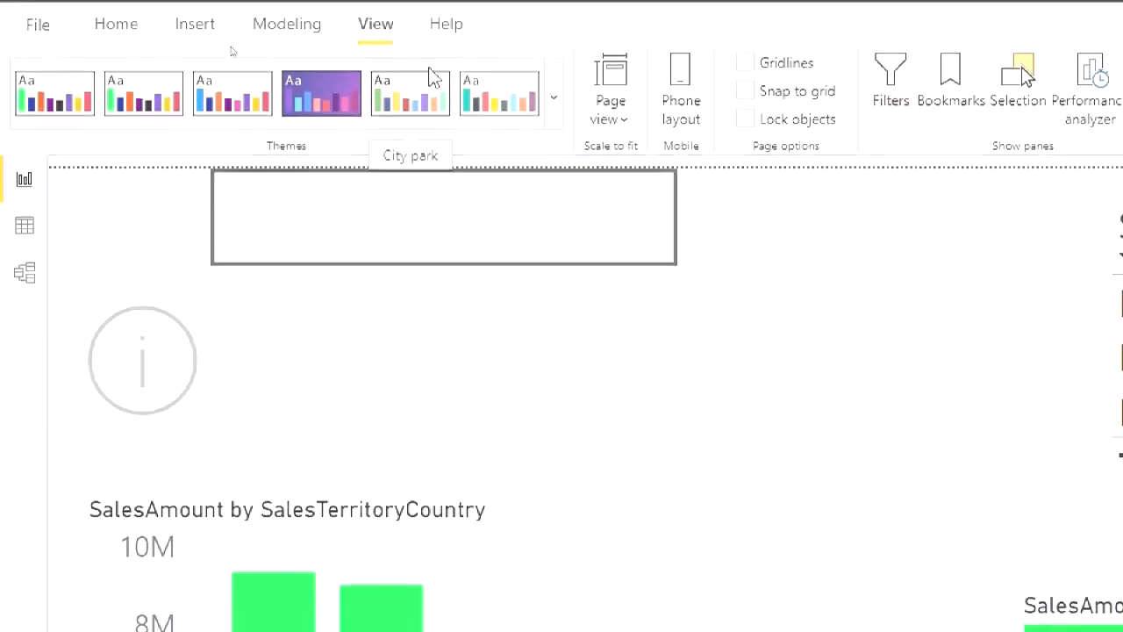
left_click(553, 96)
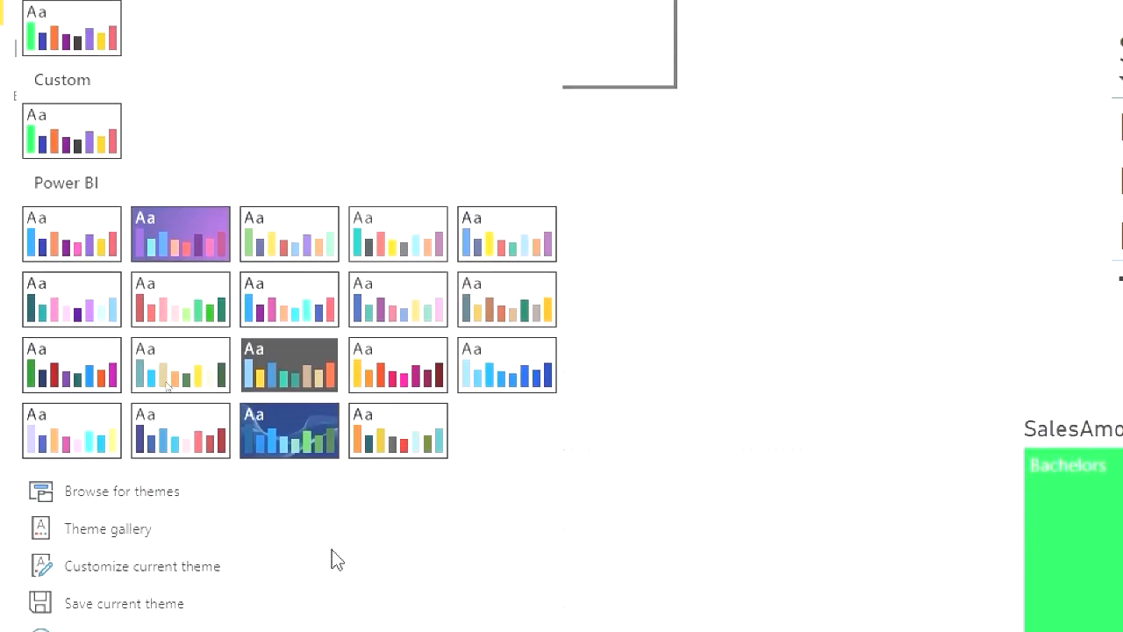
left_click(336, 561)
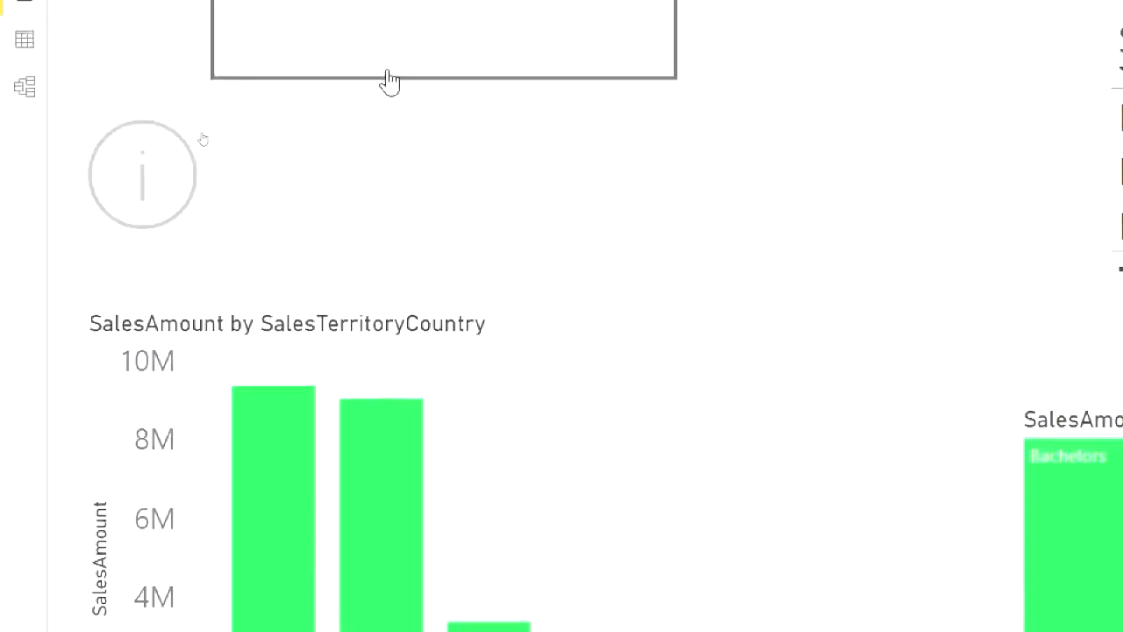
Go to the Conditional Background page and compare calendar years 2005, 2006 and 2007 in the slicer, ending on 2005
left_click(554, 79)
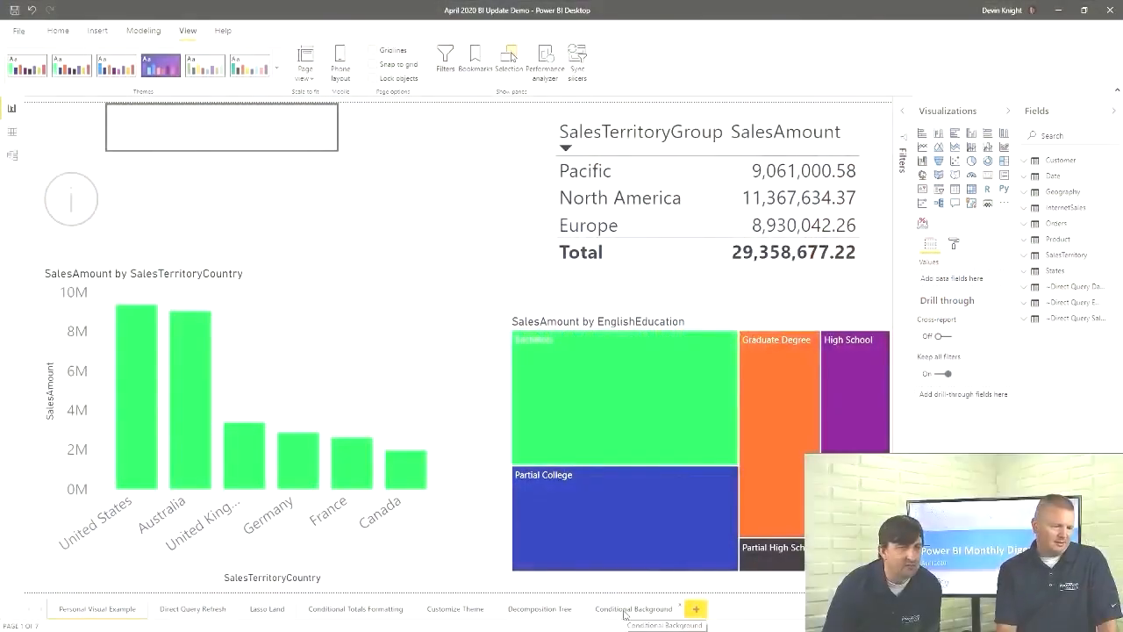
left_click(623, 611)
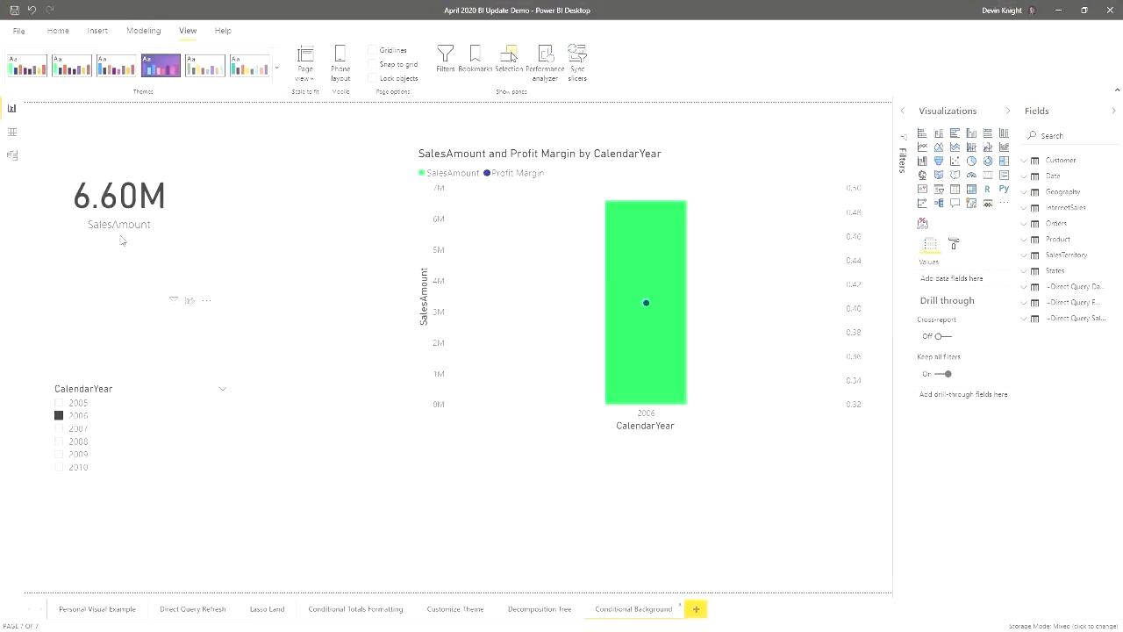
left_click(59, 403)
left_click(59, 415)
left_click(59, 428)
left_click(59, 415)
left_click(59, 403)
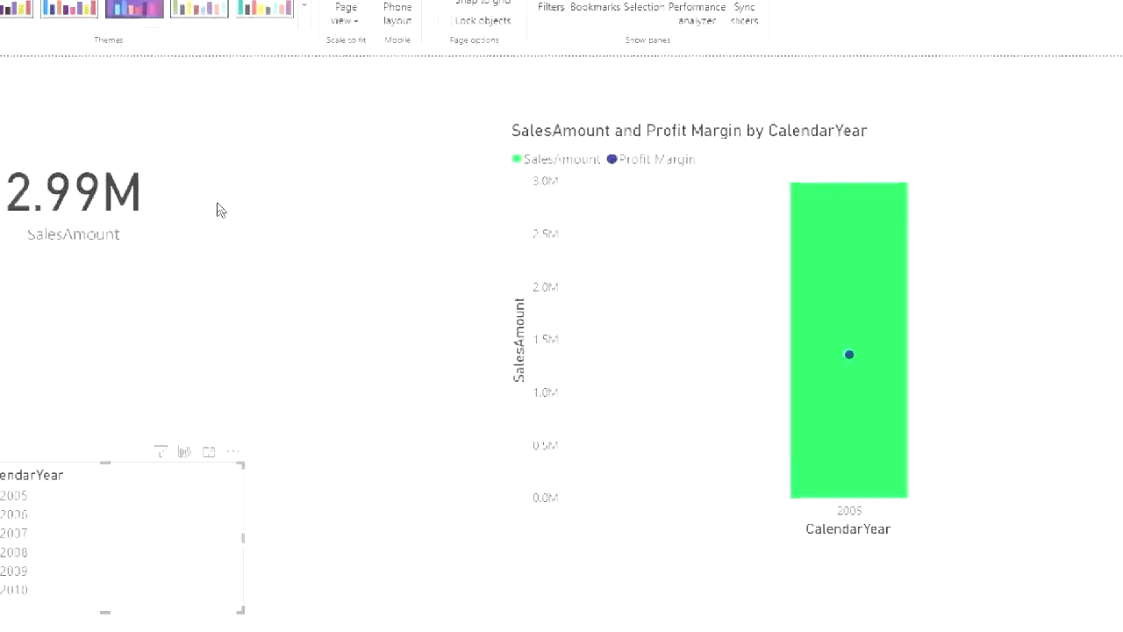
Select the SalesAmount card and open its background formatting settings
left_click(173, 237)
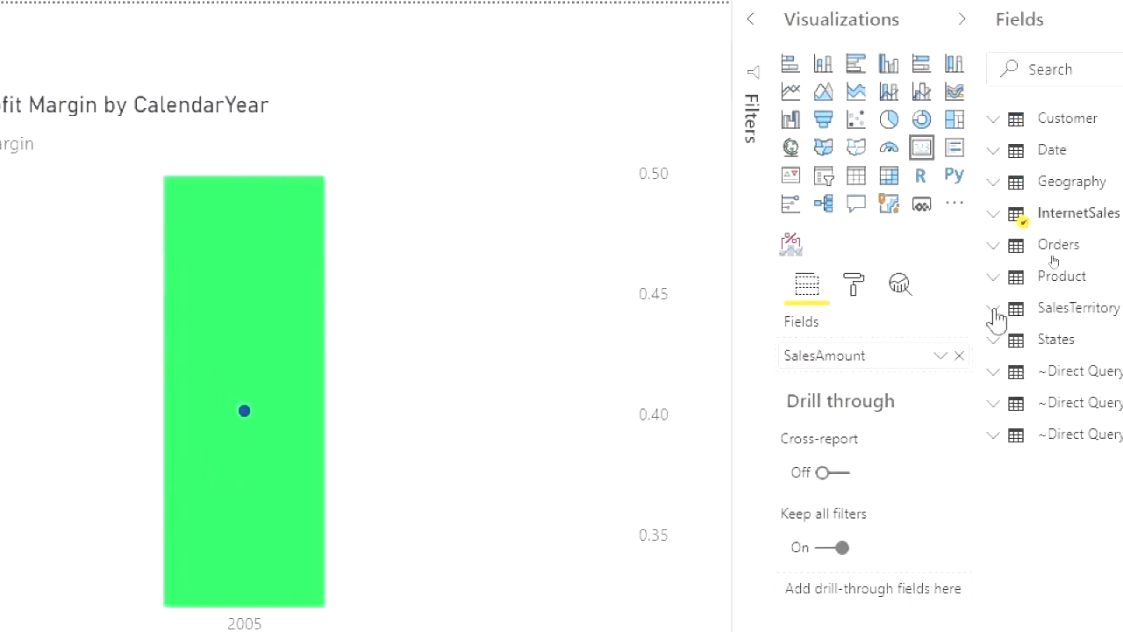
left_click(789, 285)
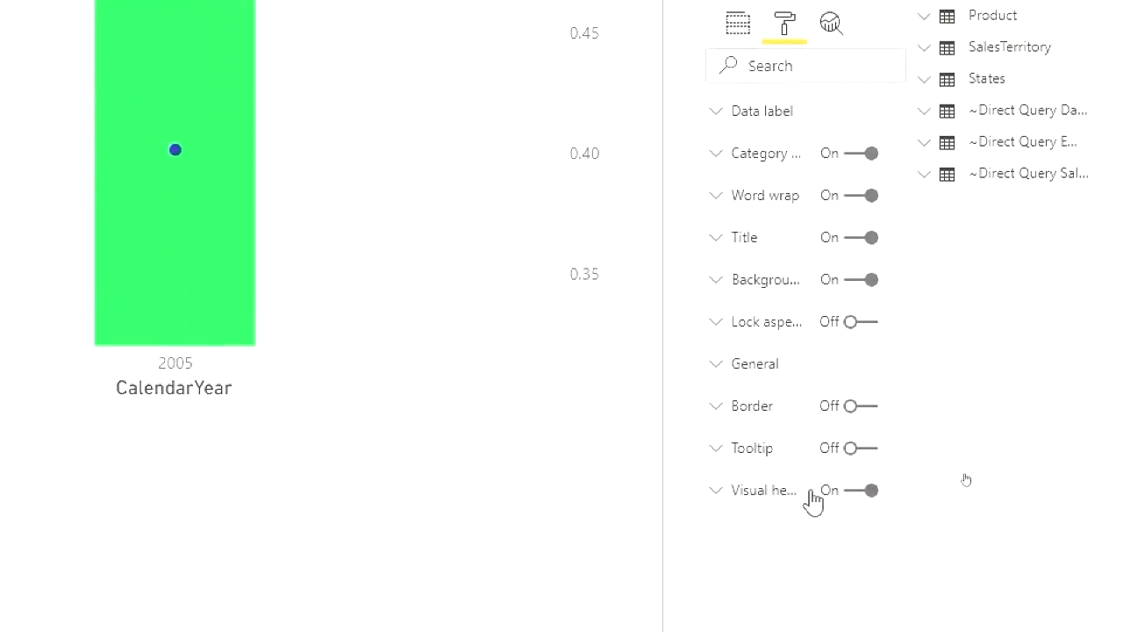
left_click(716, 281)
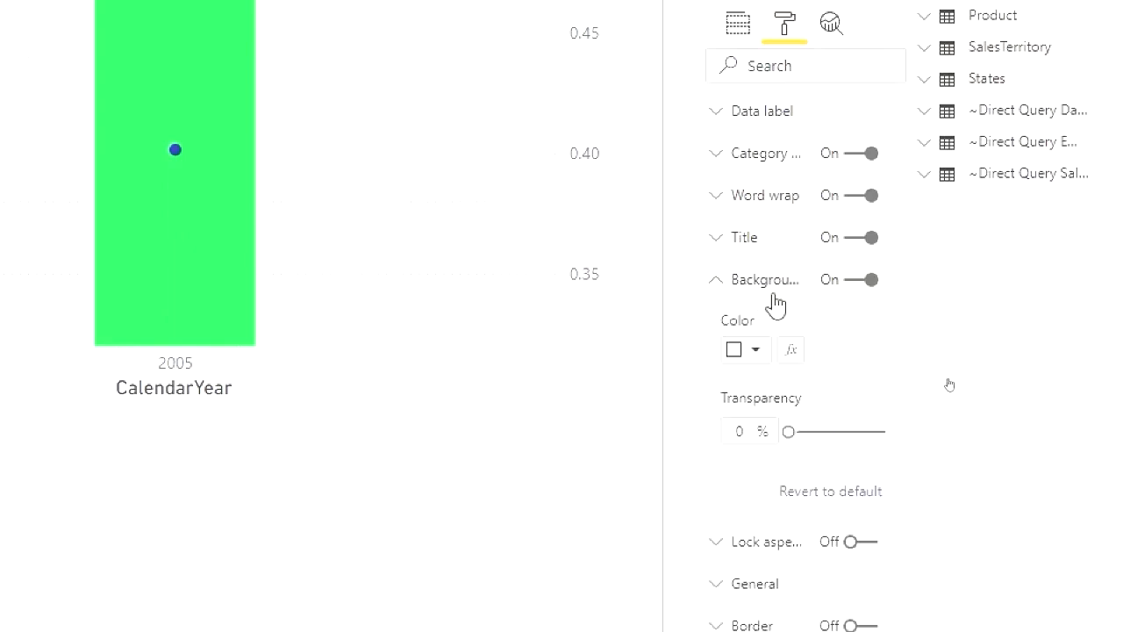
left_click(794, 351)
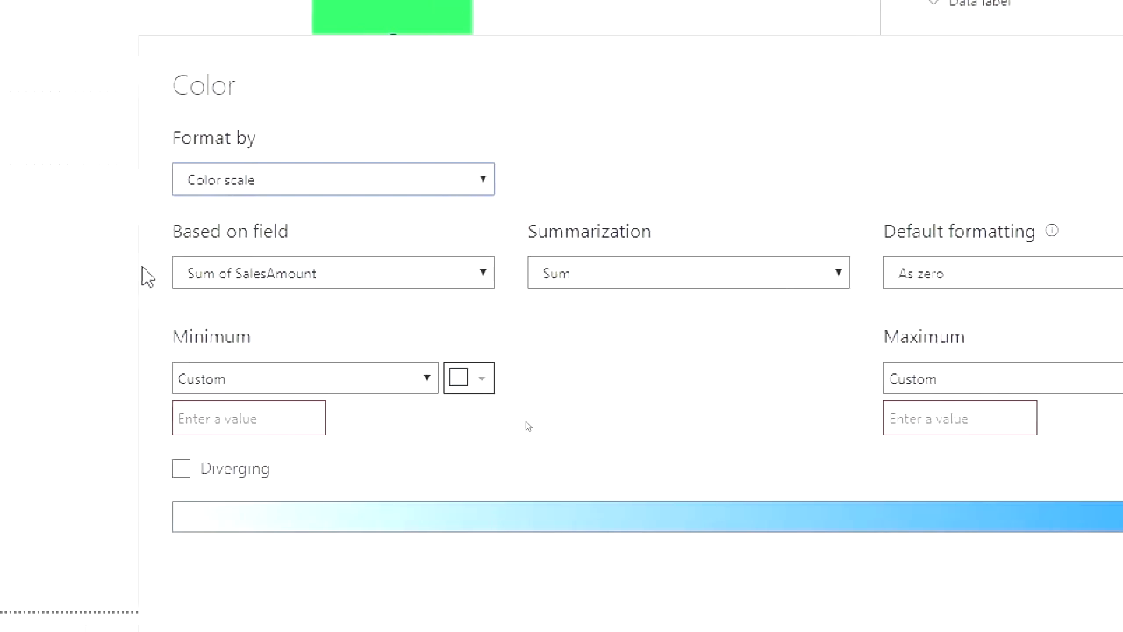
left_click(227, 280)
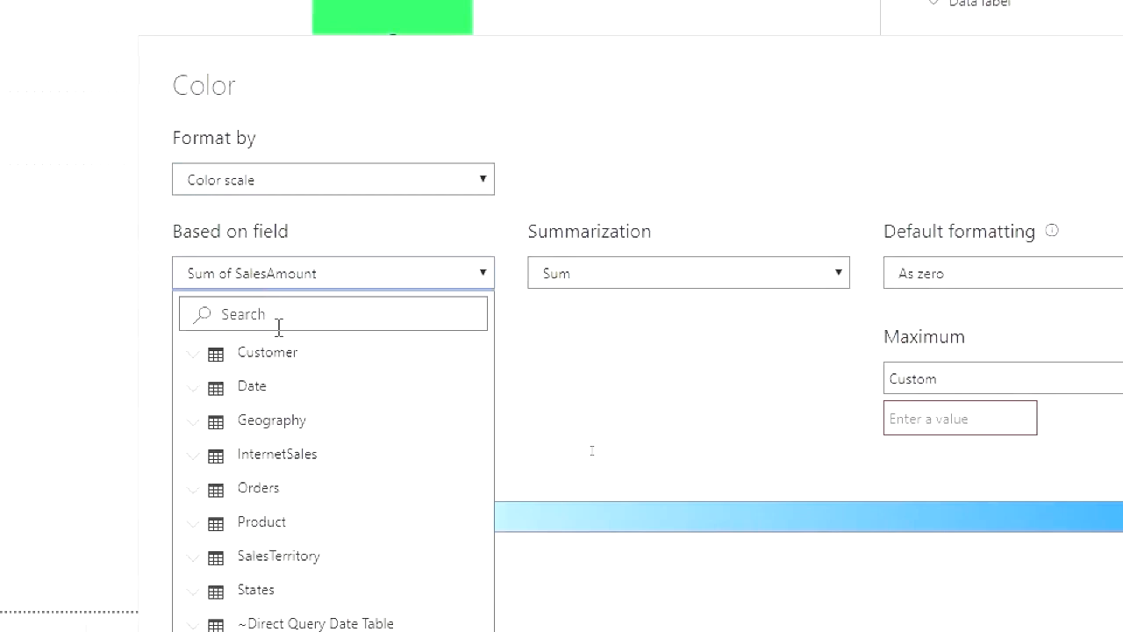
type("prof")
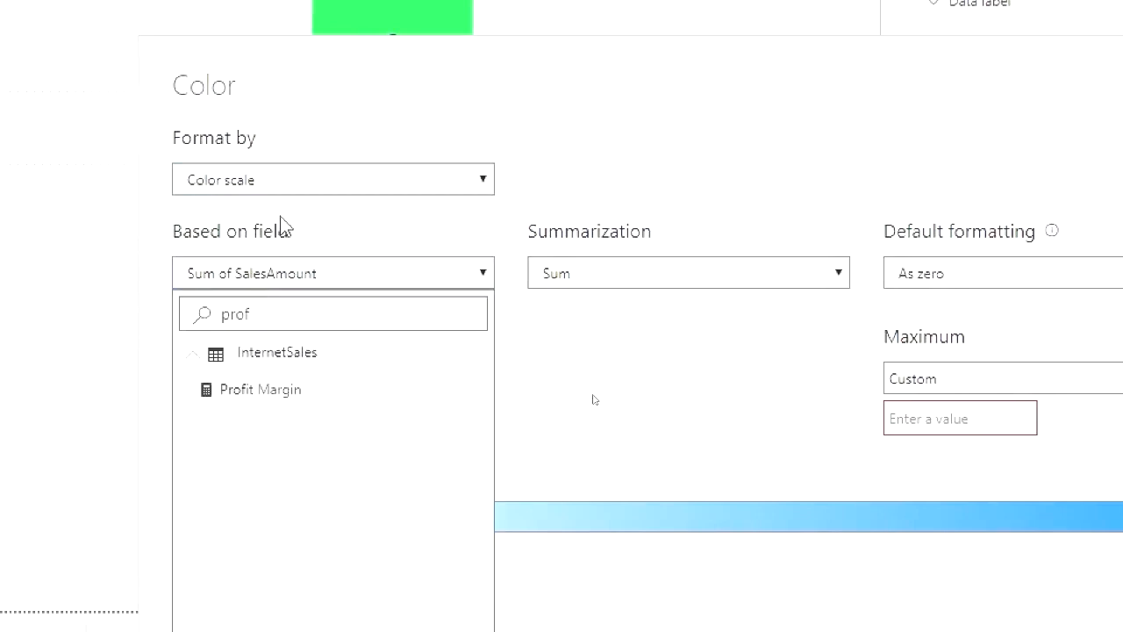
left_click(250, 389)
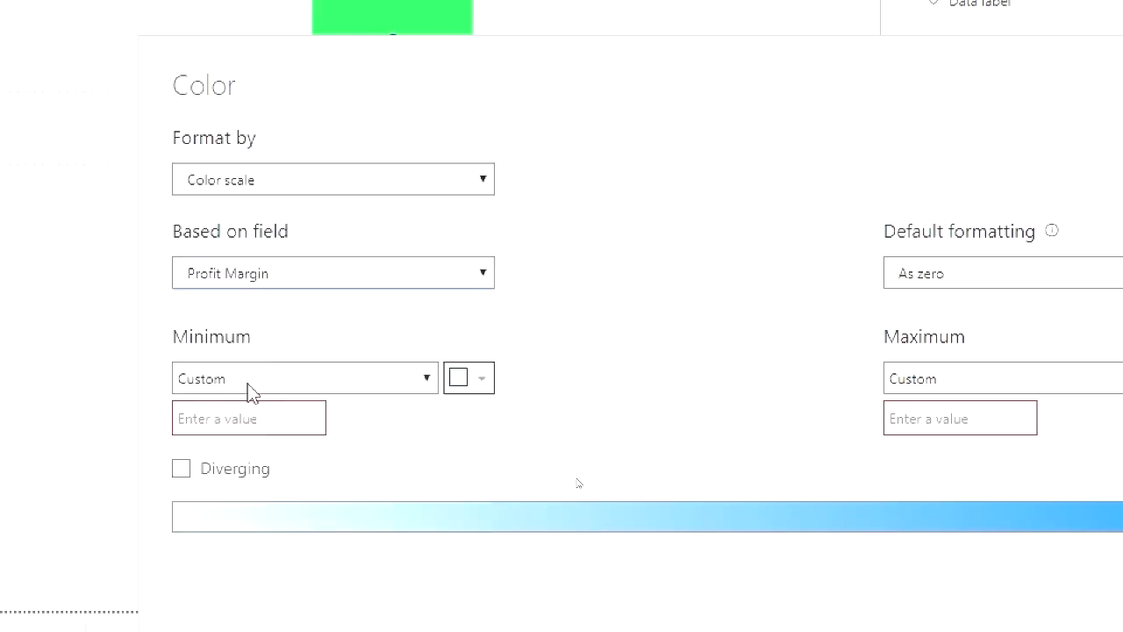
left_click(252, 418)
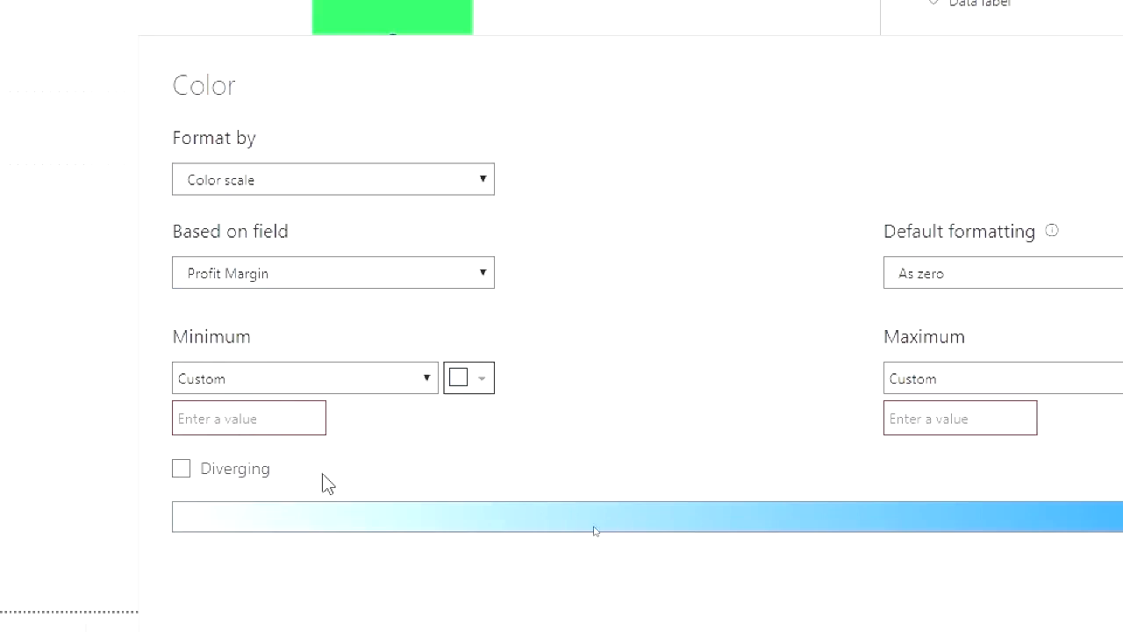
left_click(180, 468)
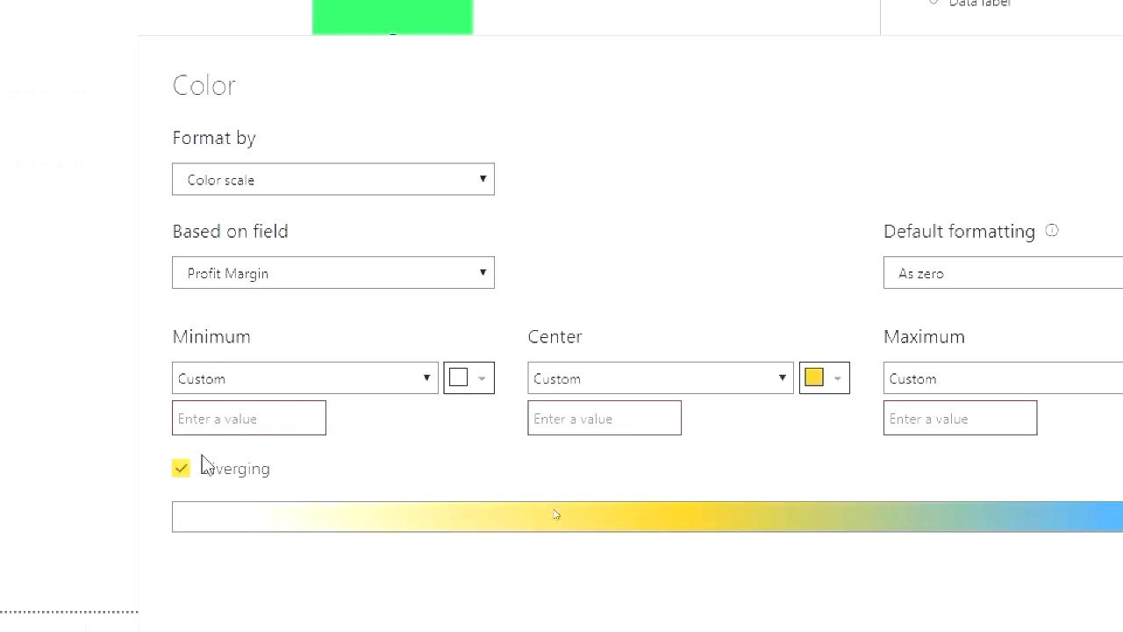
left_click(219, 413)
type(".40")
left_click(639, 426)
type(".41")
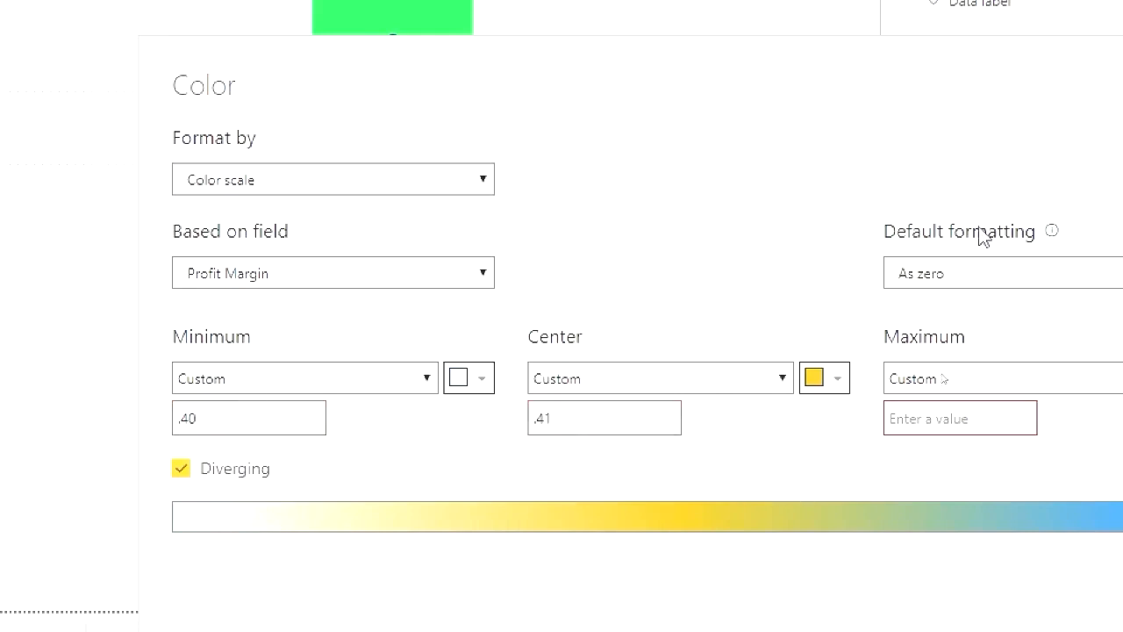
left_click(996, 418)
type(".42")
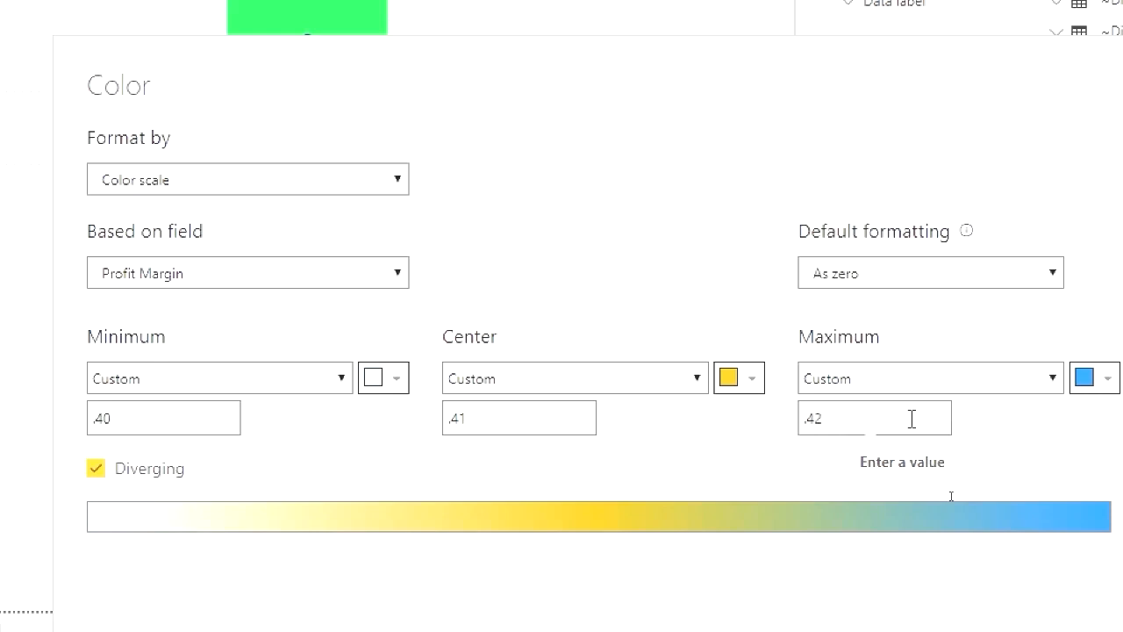
left_click(399, 382)
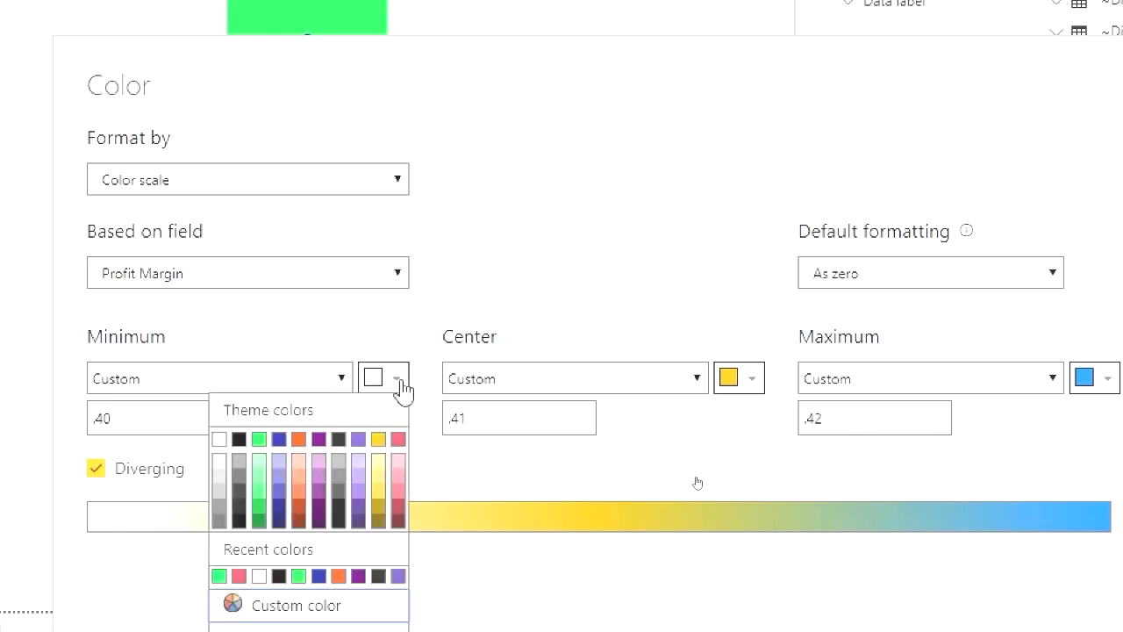
left_click(397, 438)
left_click(1092, 378)
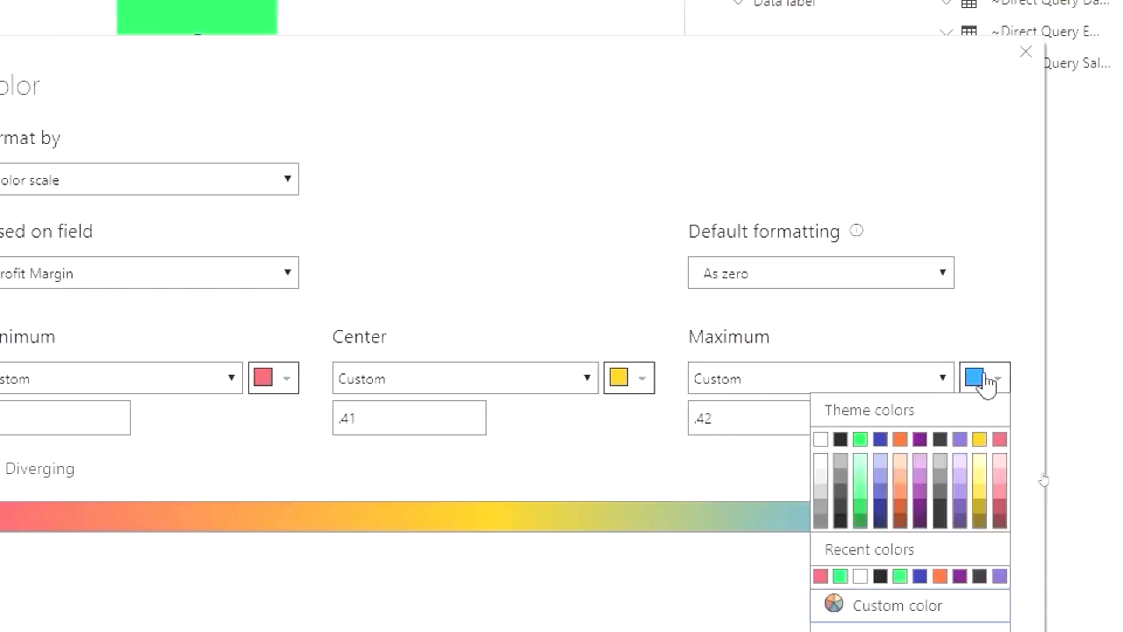
left_click(860, 439)
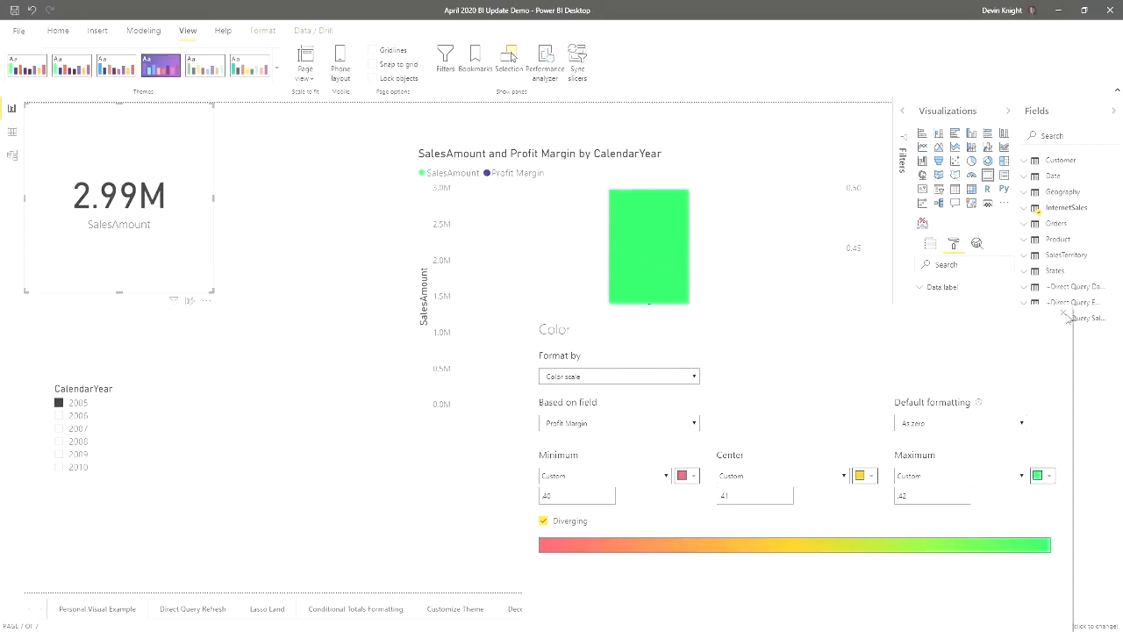
left_click(1065, 315)
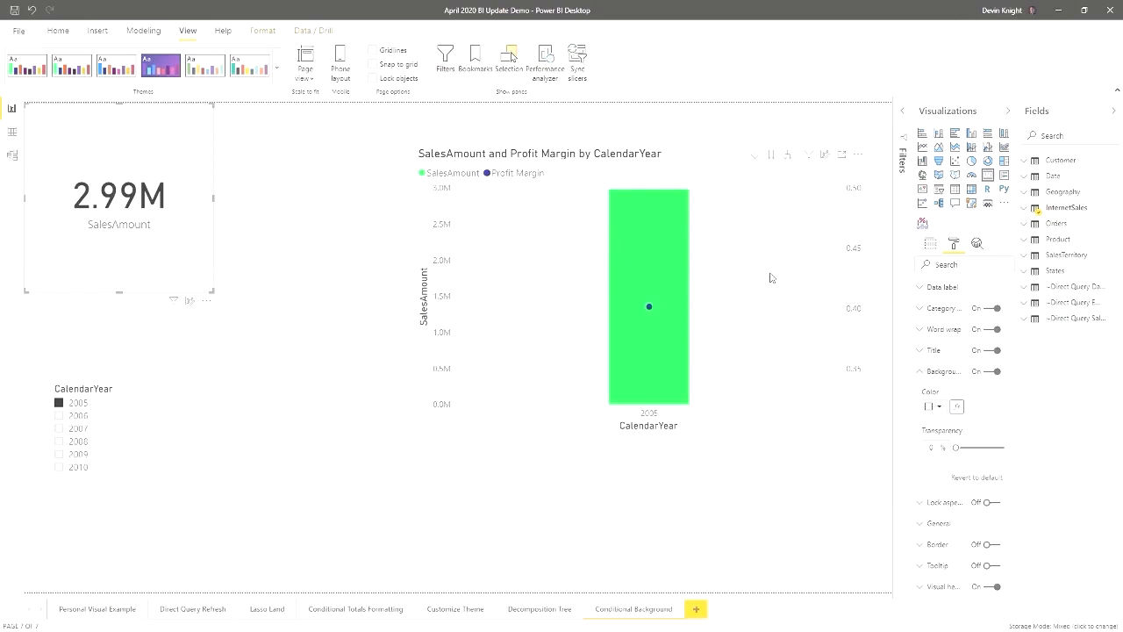
Set up conditional formatting for the card's background as a diverging color scale with minimum .40, center .41 and maximum .42
left_click(957, 407)
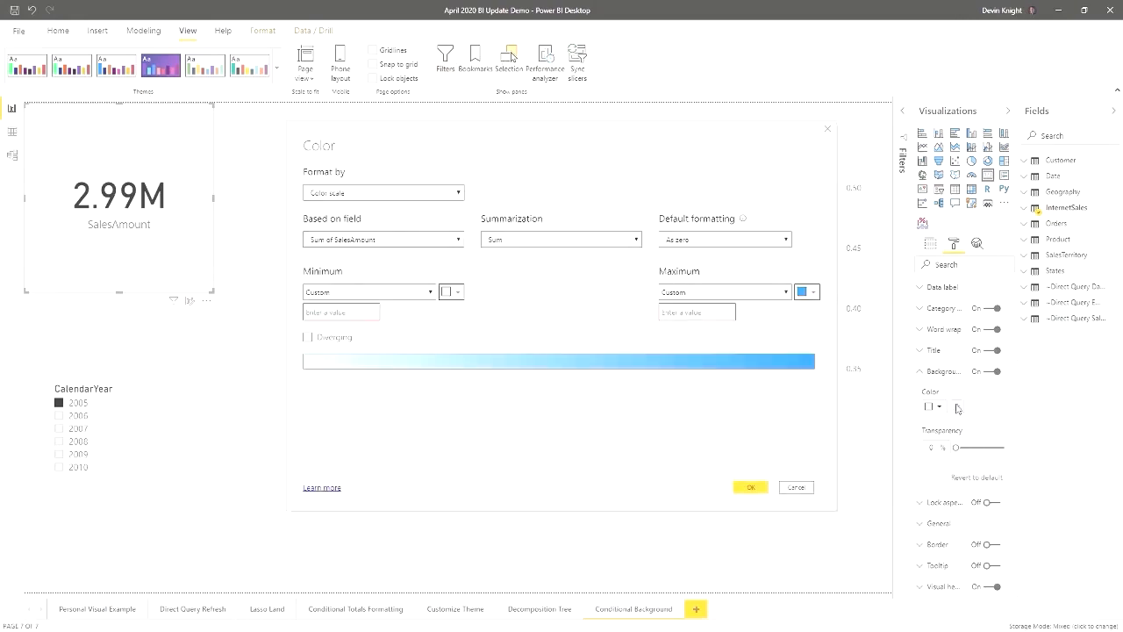
left_click(309, 339)
left_click(375, 307)
type("40")
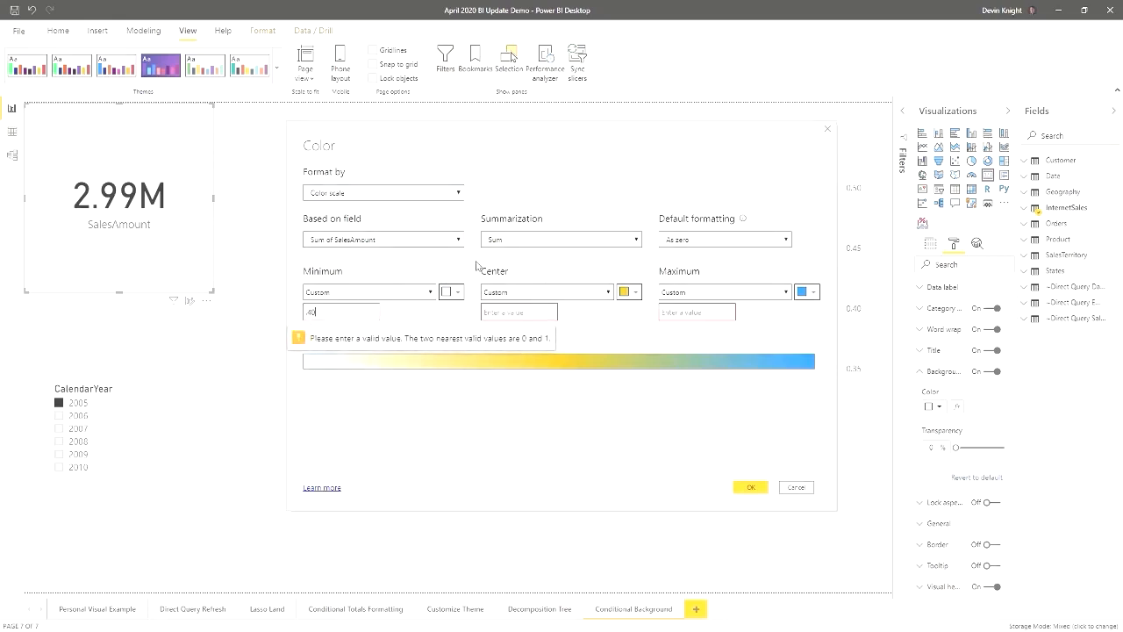
left_click(517, 313)
type(".41")
left_click(697, 313)
type(".42")
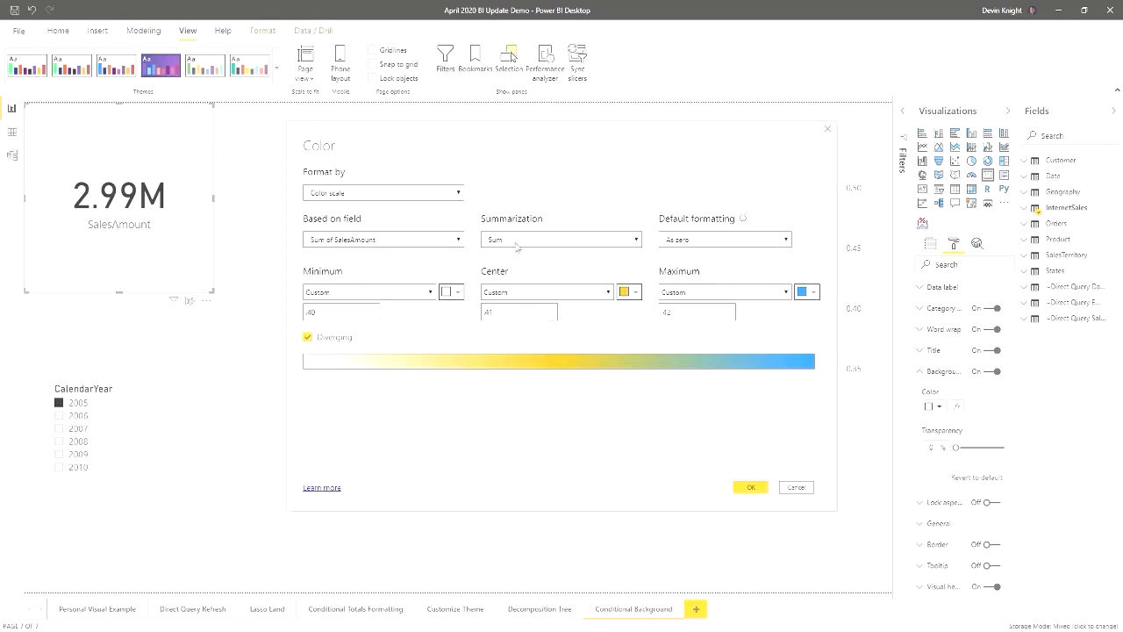
Base the background color scale on Profit Margin, make the minimum color pink-red, and apply the formatting to the card
left_click(424, 239)
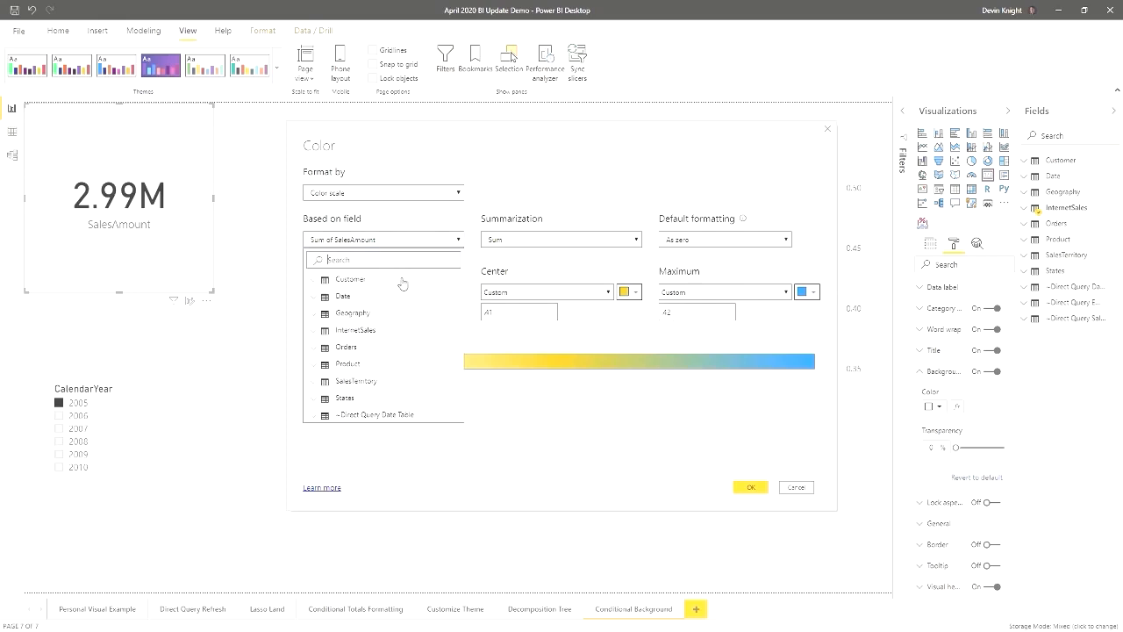
type("prof")
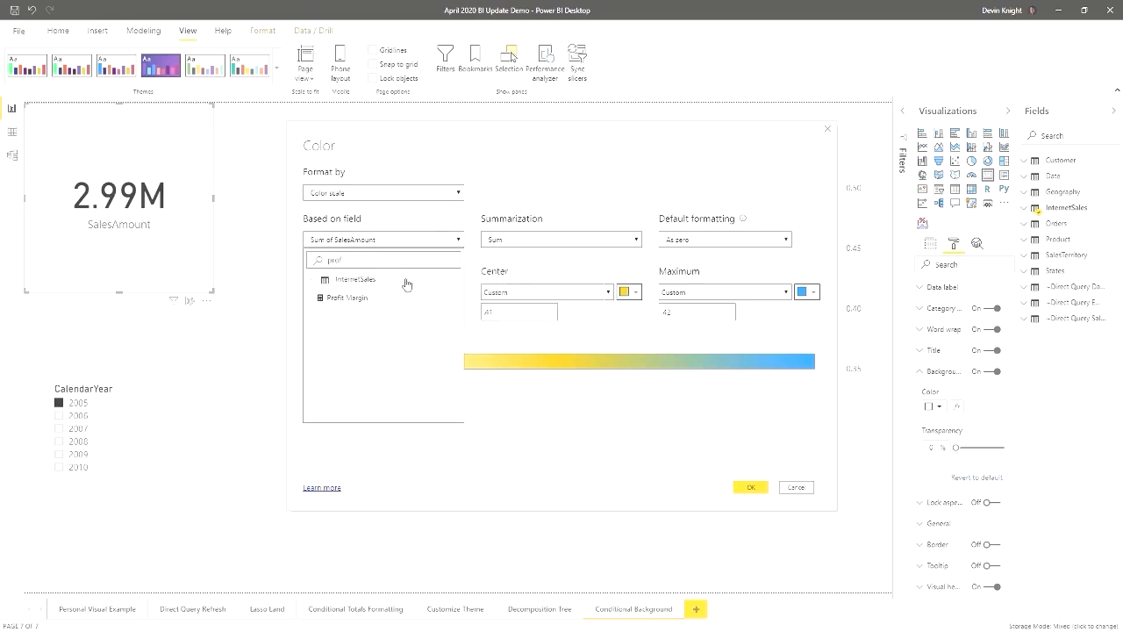
left_click(385, 303)
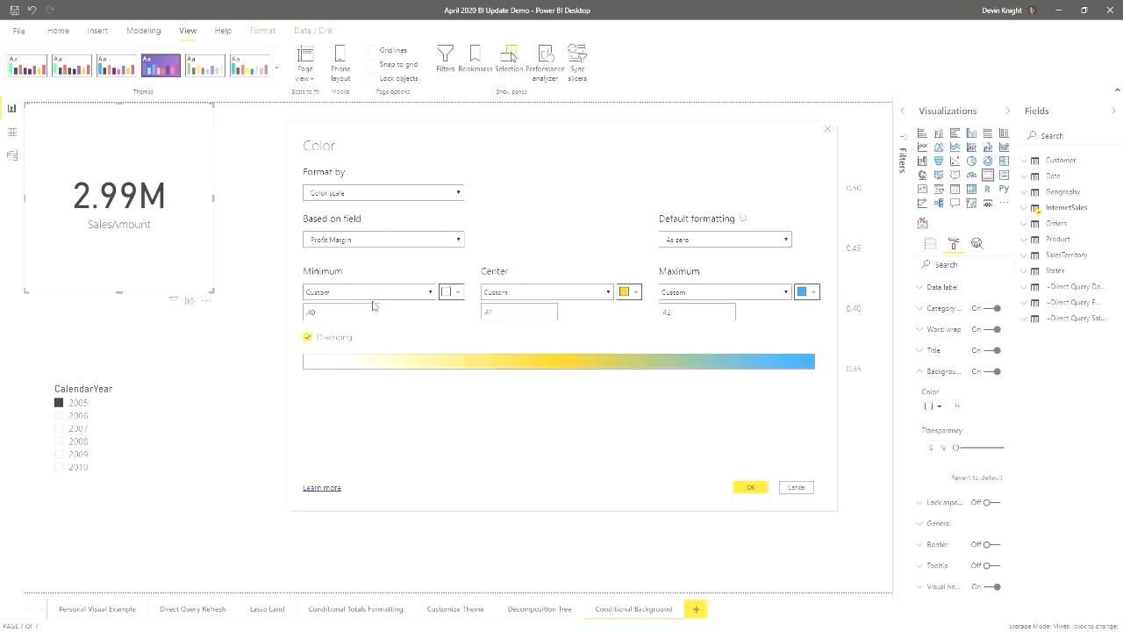
left_click(454, 293)
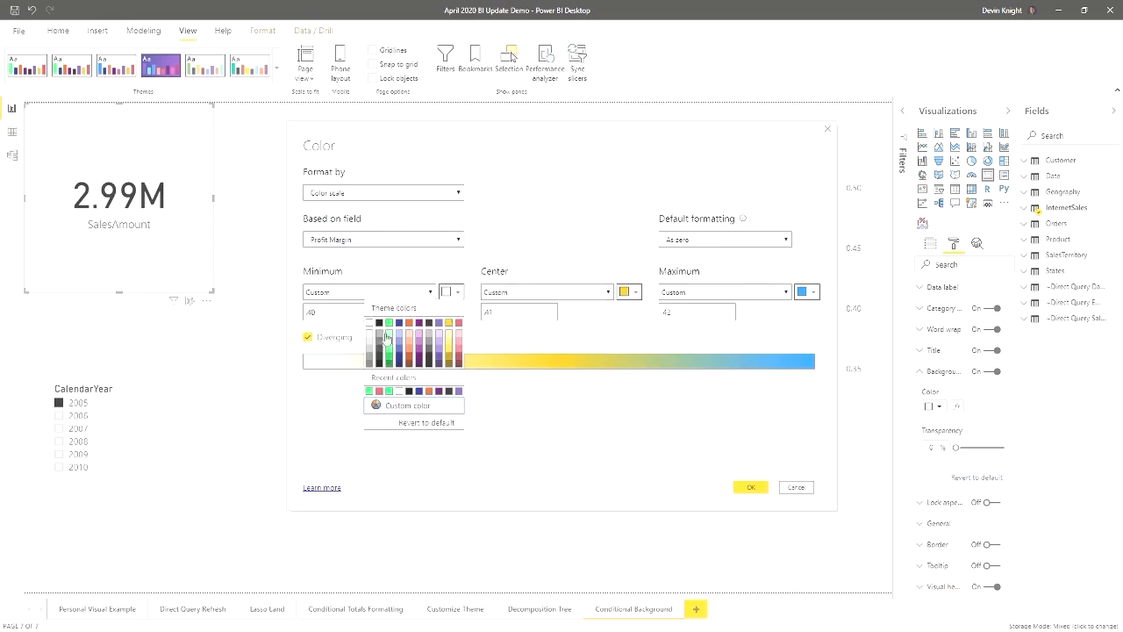
left_click(454, 323)
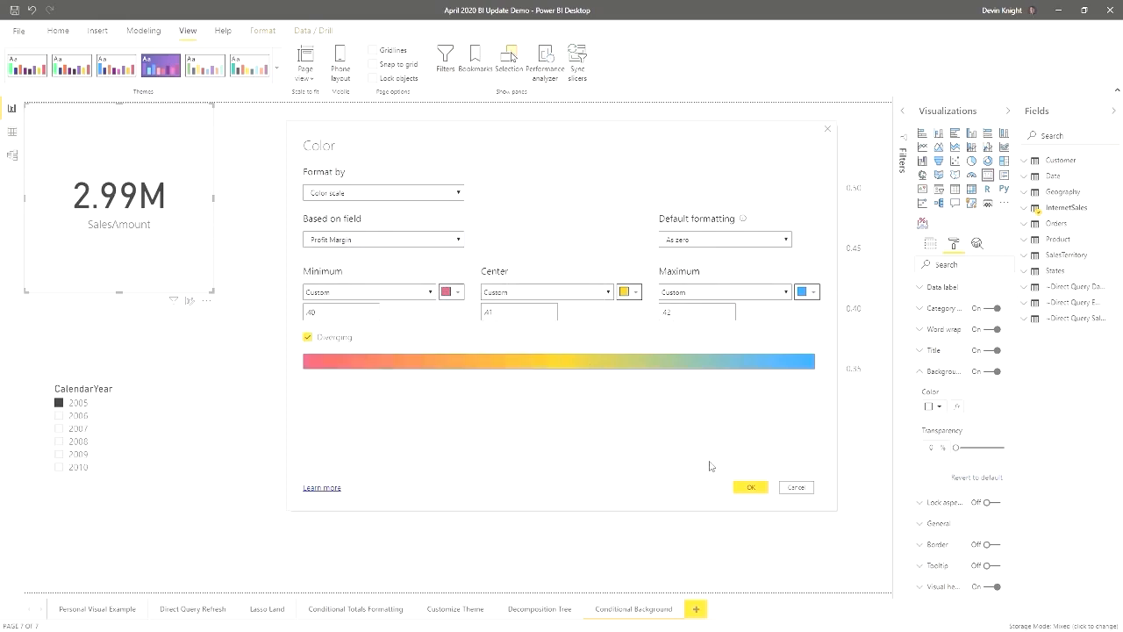
left_click(751, 488)
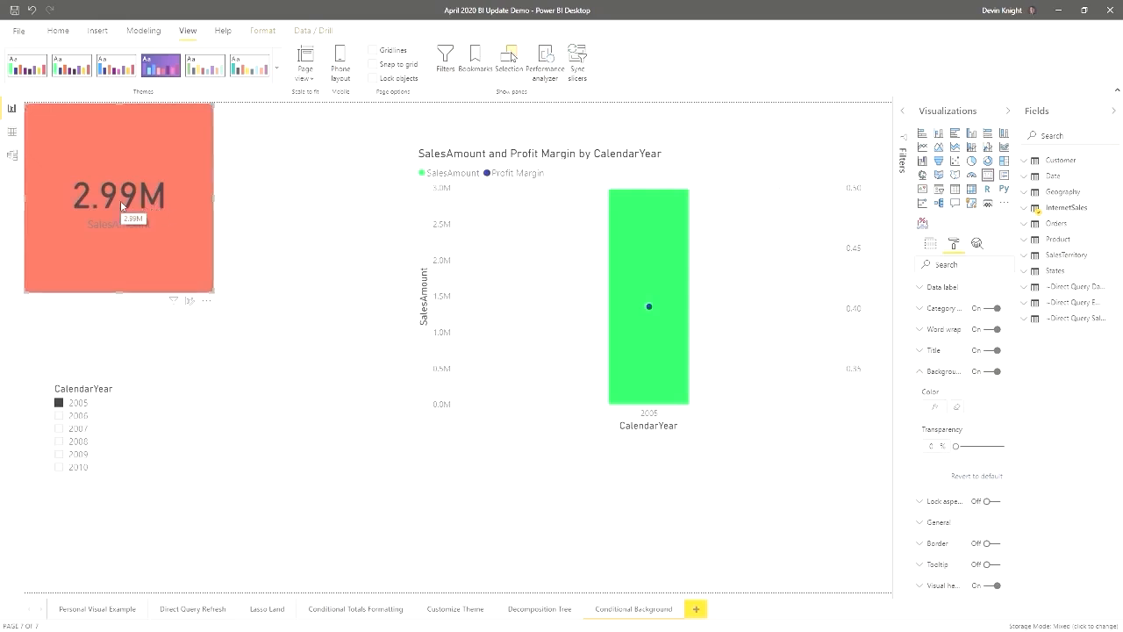
Filter the page to 2006 and 2007 in turn to check the card's conditional background color
left_click(59, 417)
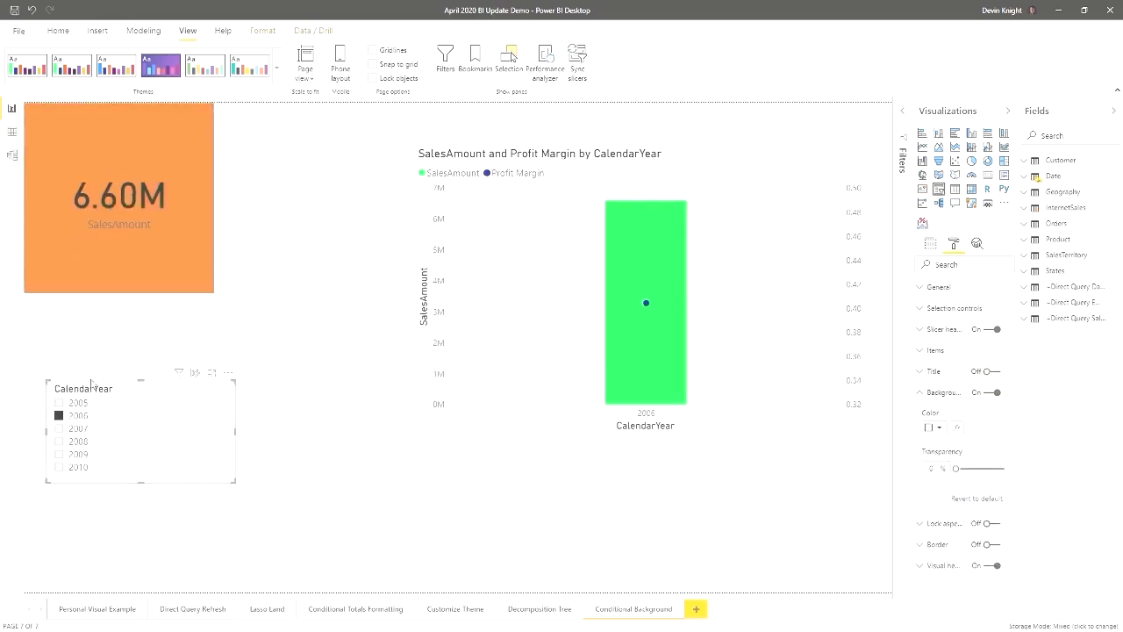
left_click(58, 428)
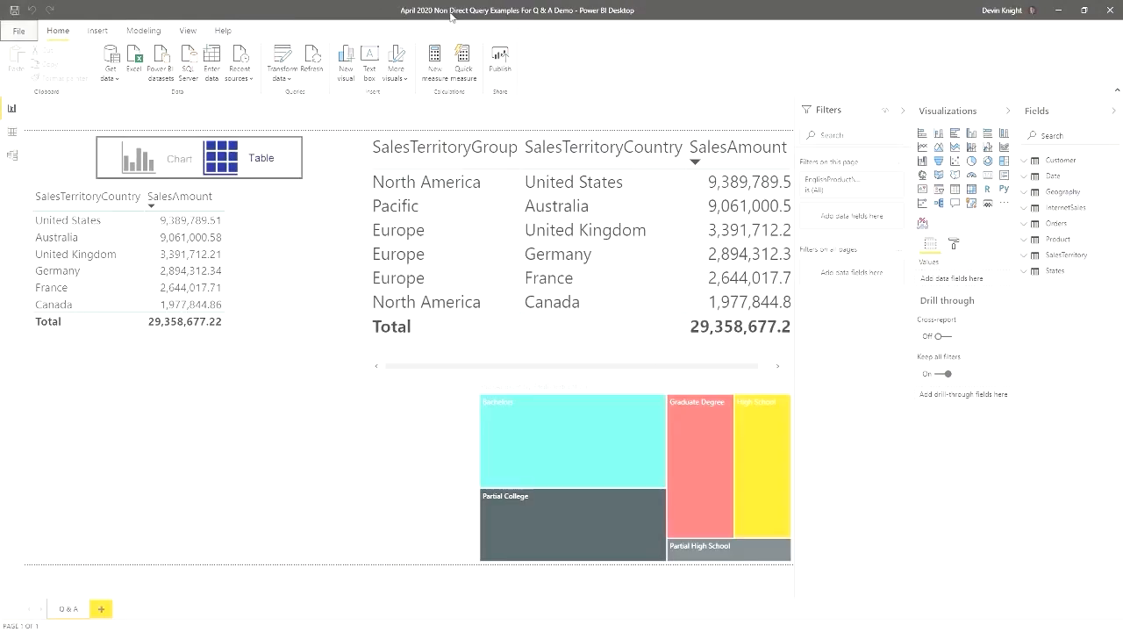
In the April 2020 Non Direct Query Examples report, add a Q&A visual below the country sales table and browse its suggested questions
double_click(200, 430)
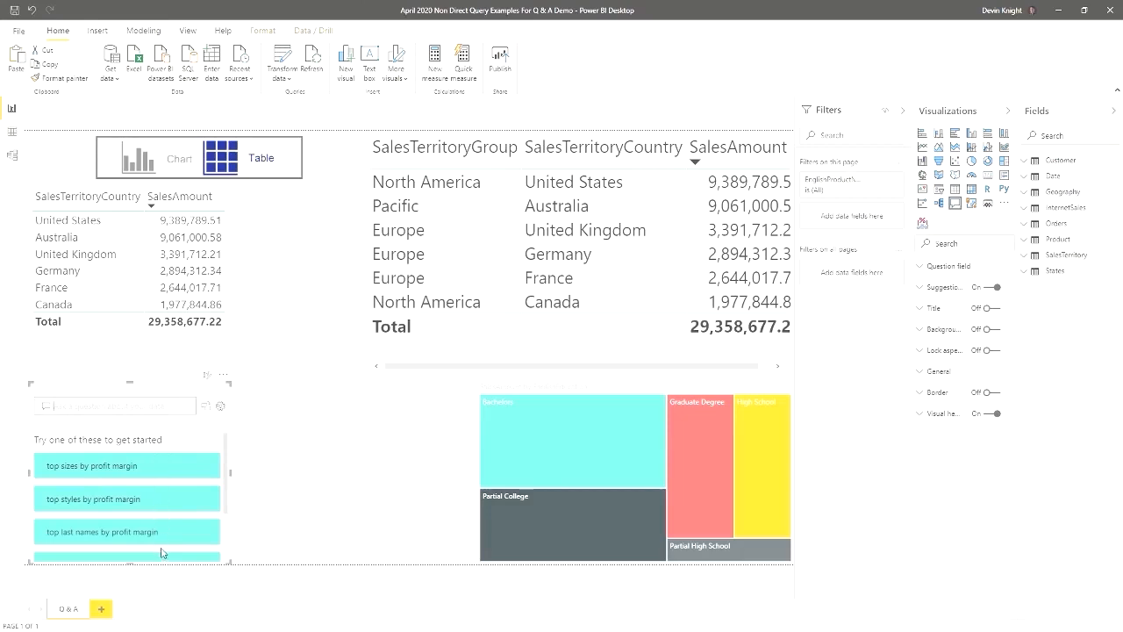
scroll(163, 549, "down", 2)
scroll(160, 550, "up", 3)
Open the Q&A setup's suggested questions and enter "What country had highest profit margin?" as a new question
left_click(221, 406)
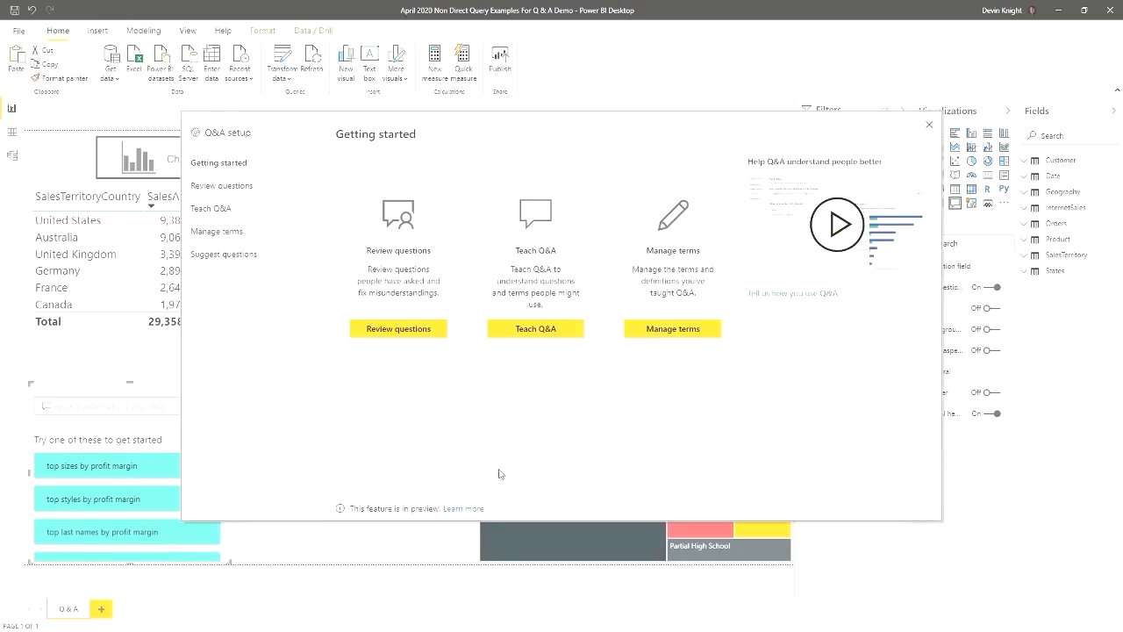
left_click(230, 254)
left_click(384, 213)
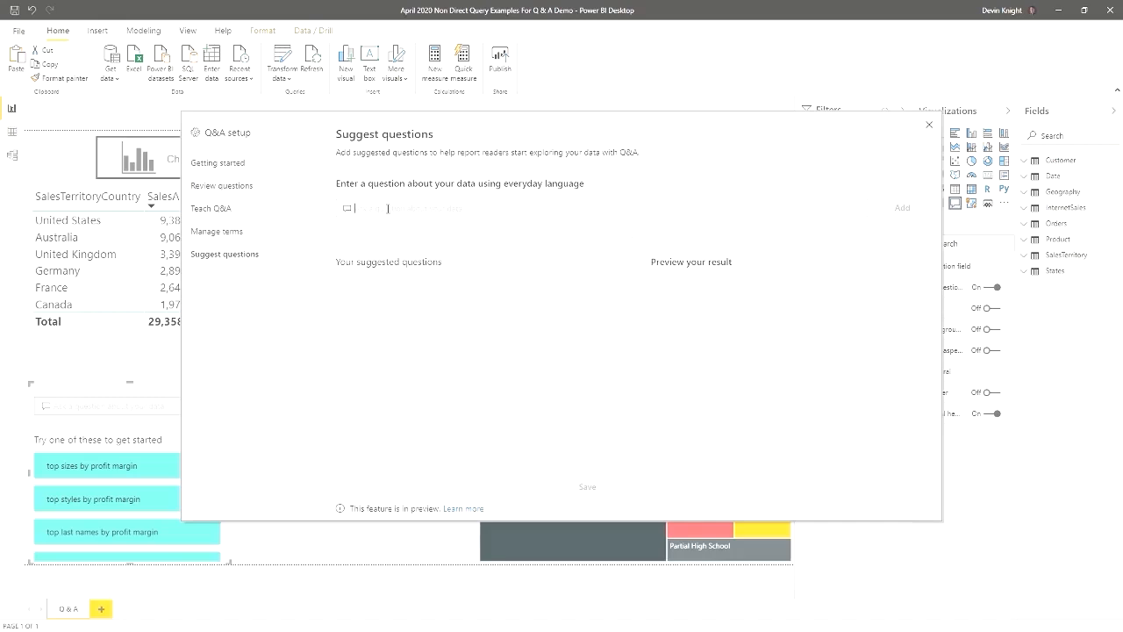
type("What country was")
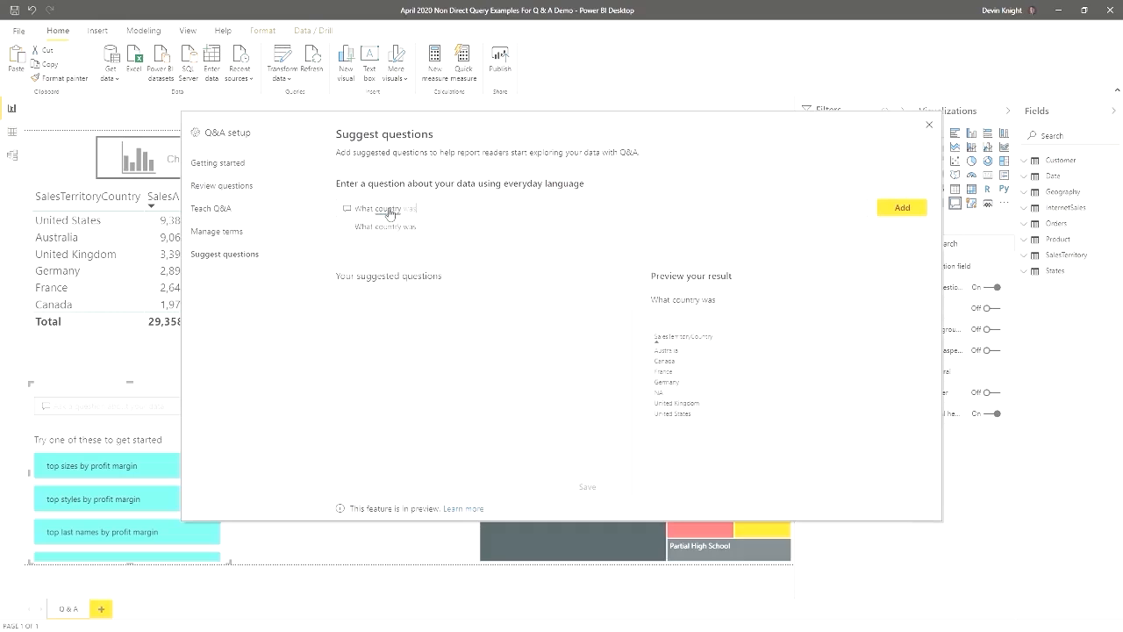
type(" profitab")
key("BackSpace")
key("BackSpace")
key("BackSpace")
key("BackSpace")
key("BackSpace")
key("BackSpace")
key("BackSpace")
key("BackSpace")
key("BackSpace")
key("BackSpace")
key("BackSpace")
key("BackSpace")
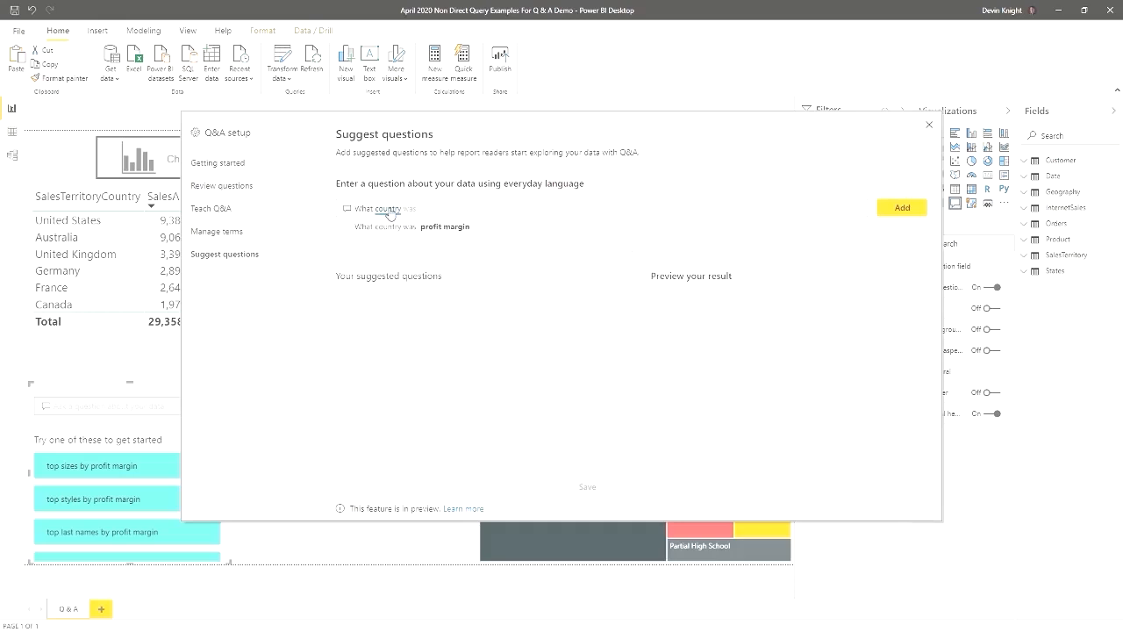
type("had highest profit margin?")
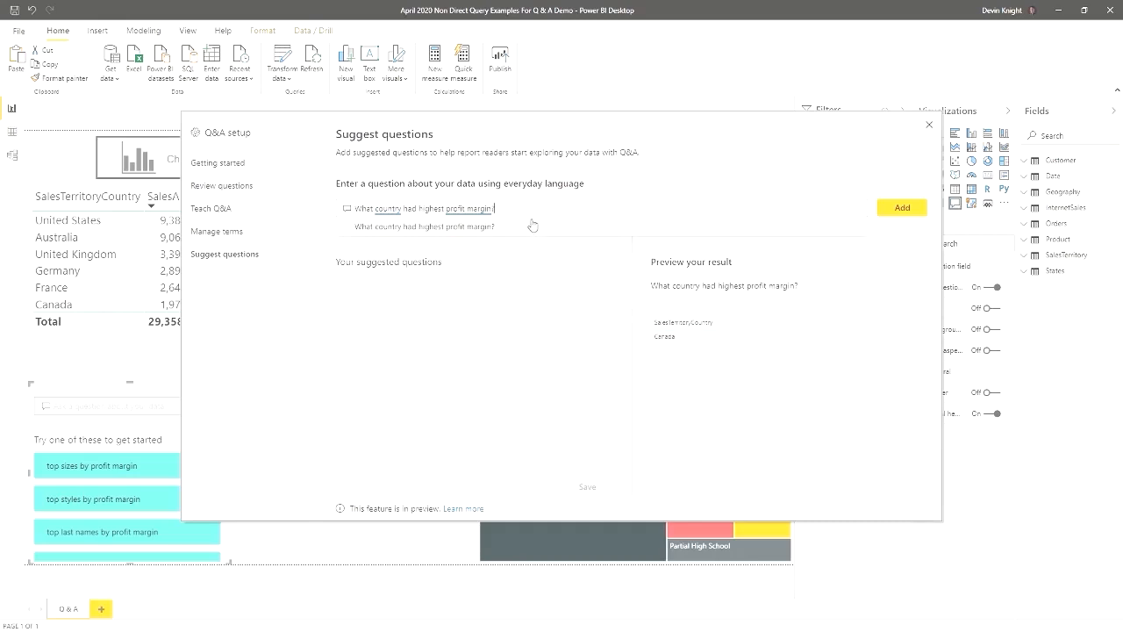
Add the entered question to the suggested questions, and switch to Teach Q&A, discarding the unsaved suggestion
left_click(898, 209)
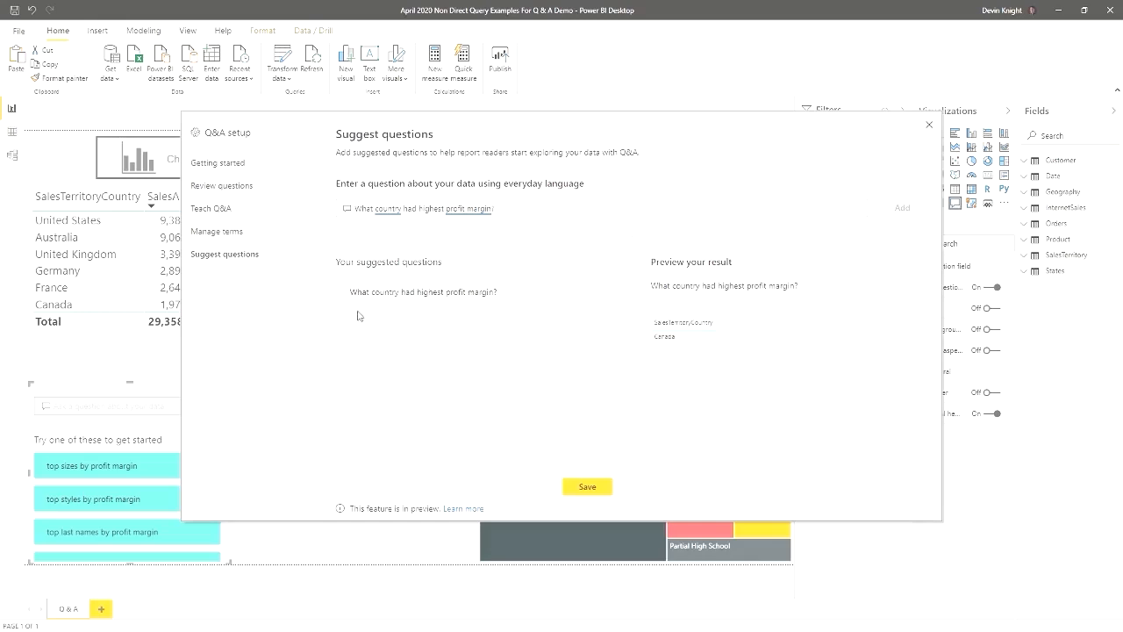
left_click(219, 216)
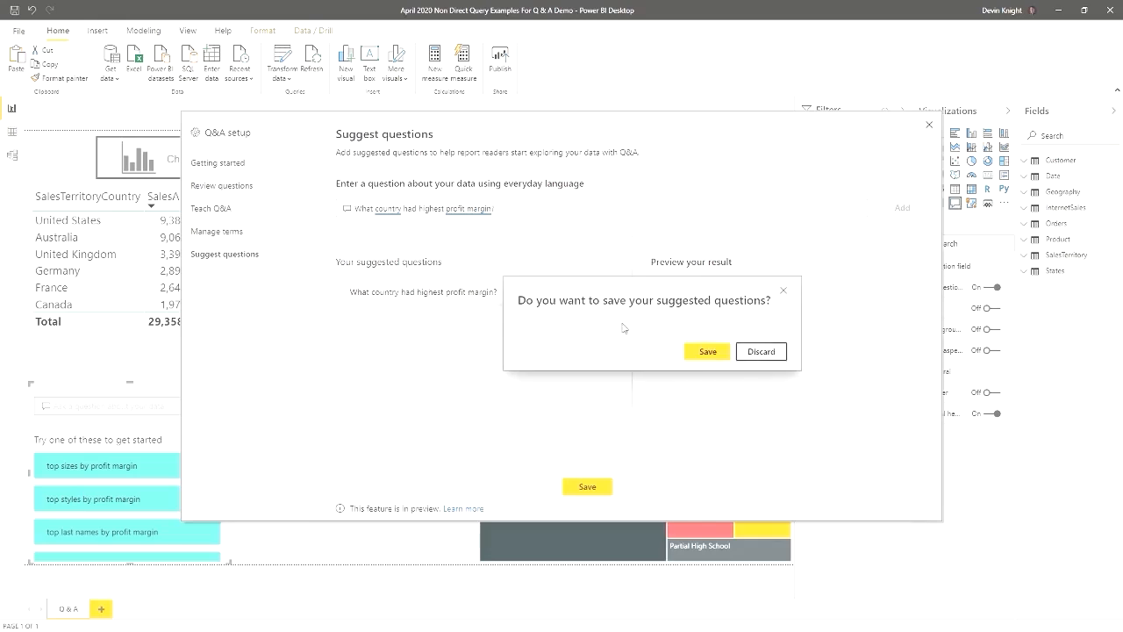
left_click(761, 355)
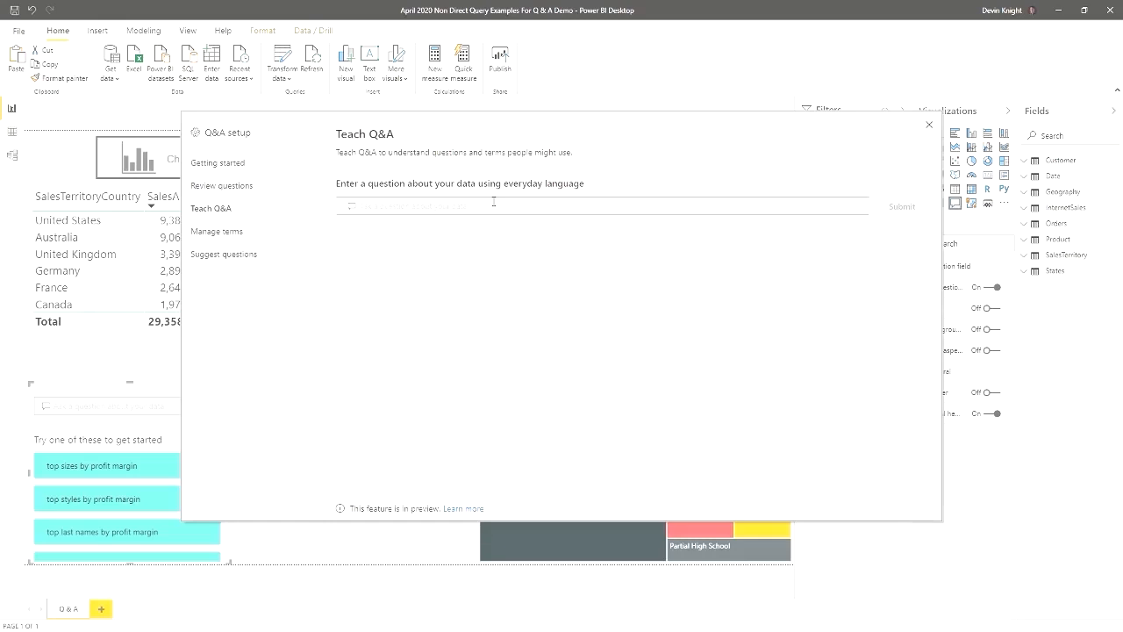
Submit the question "What country was profitable" for teaching Q&A
type("W")
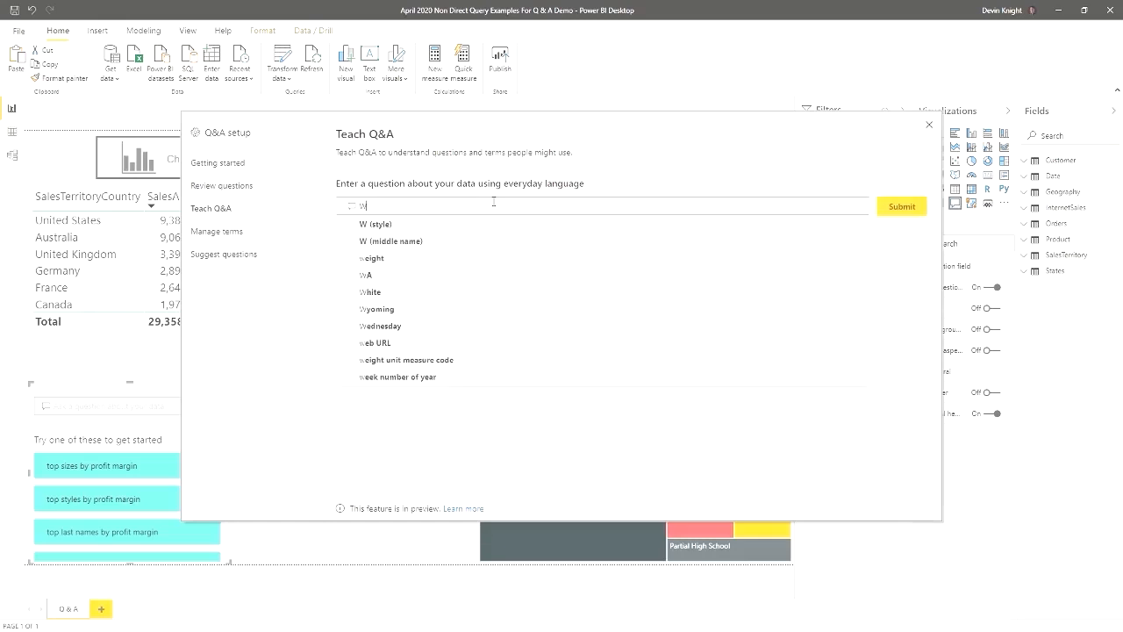
type("hat countryw")
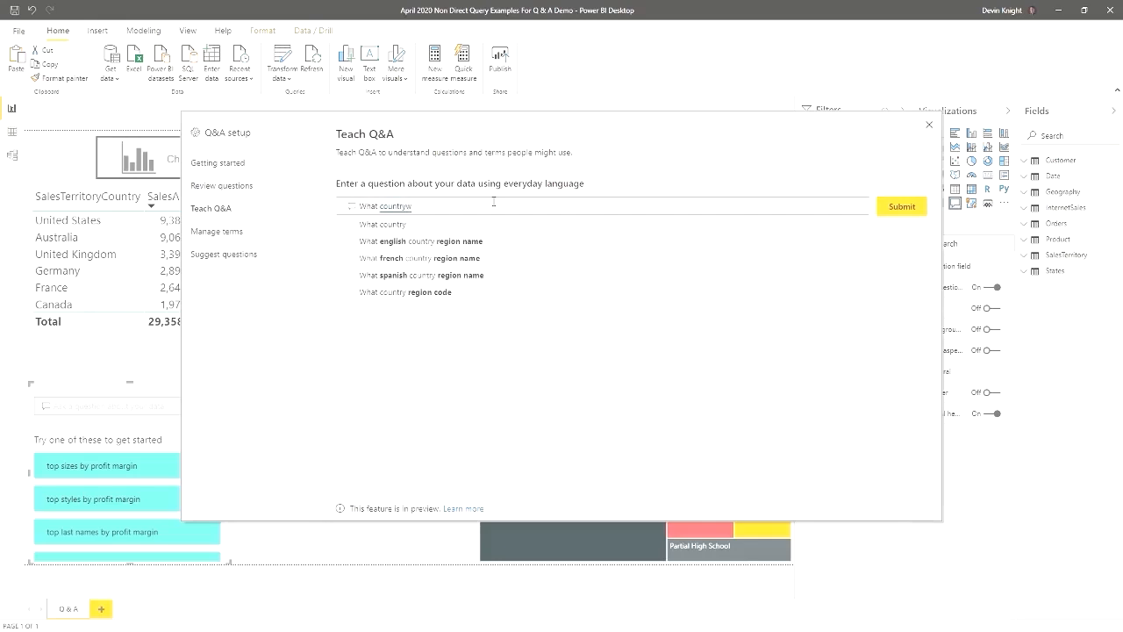
key("BackSpace")
type("was profitable")
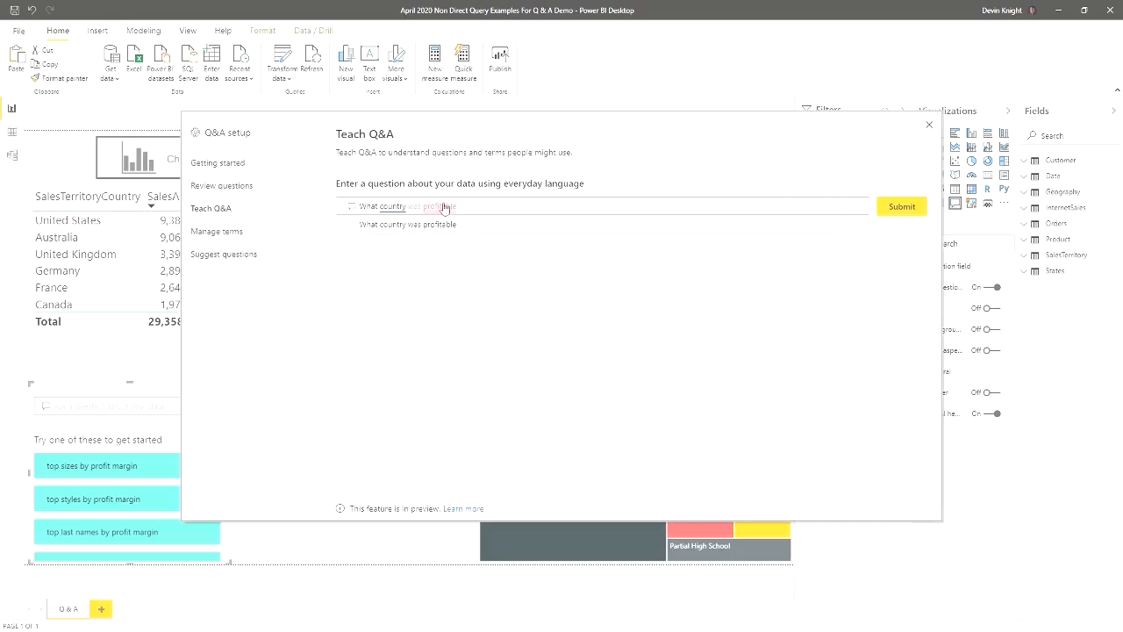
left_click(902, 208)
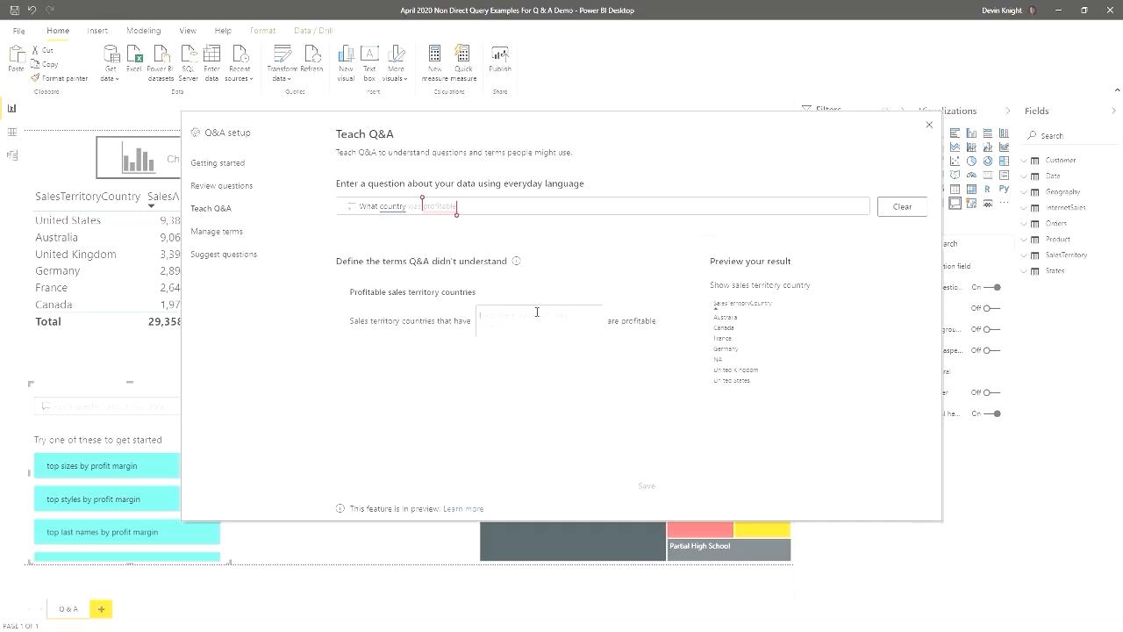
Define profitable sales territory countries as those that have "sales amount > 1790.280"
left_click(537, 311)
type("sales")
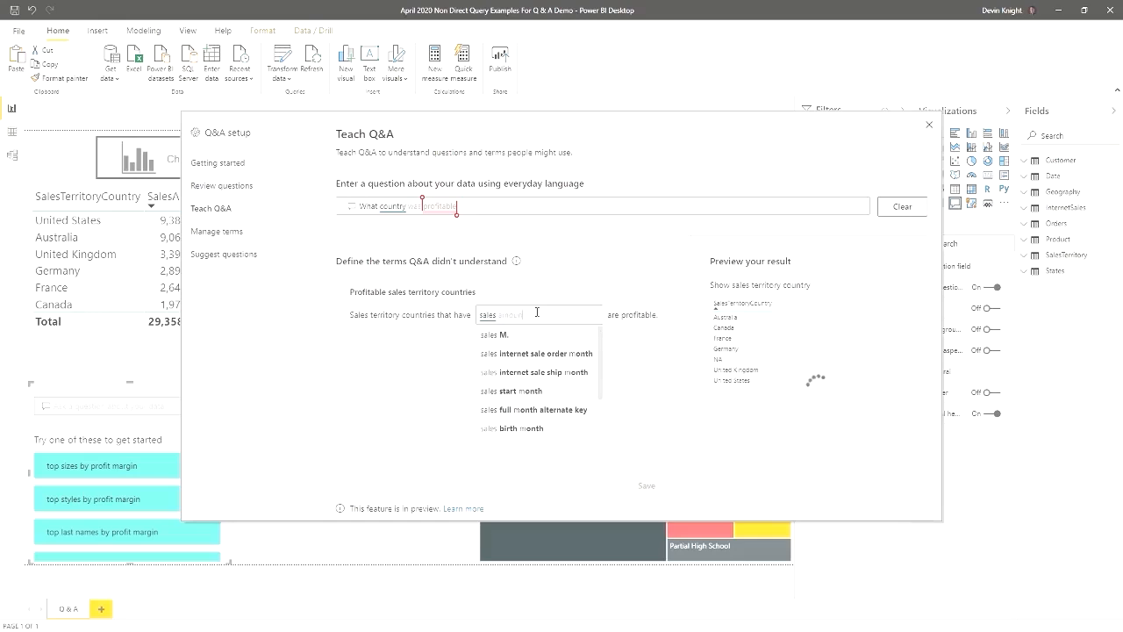
type("amoun")
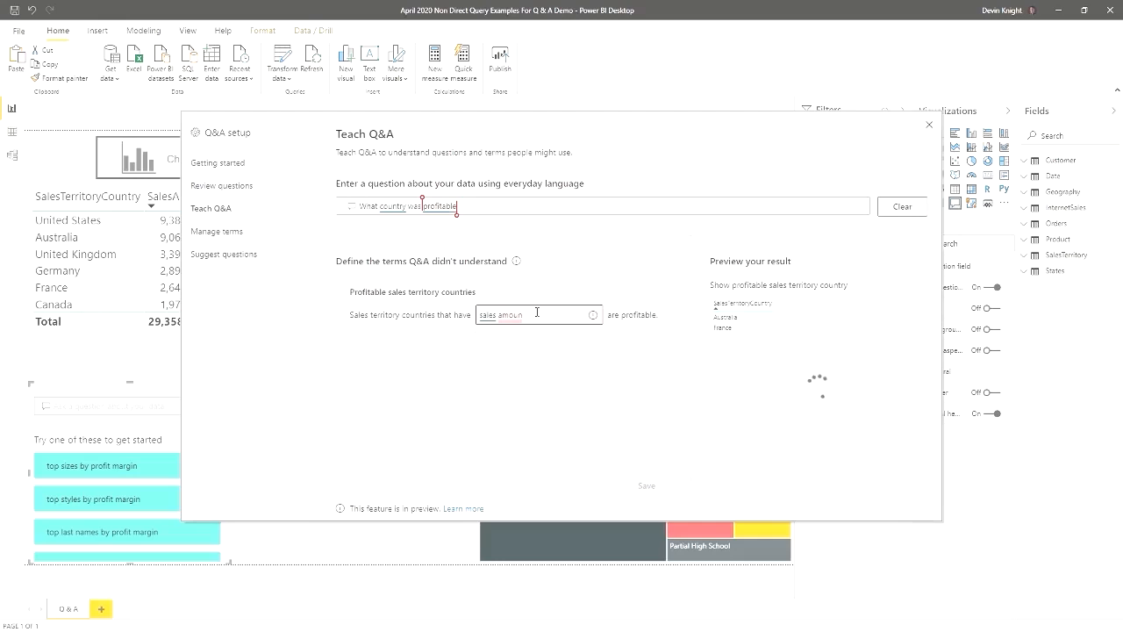
type("t")
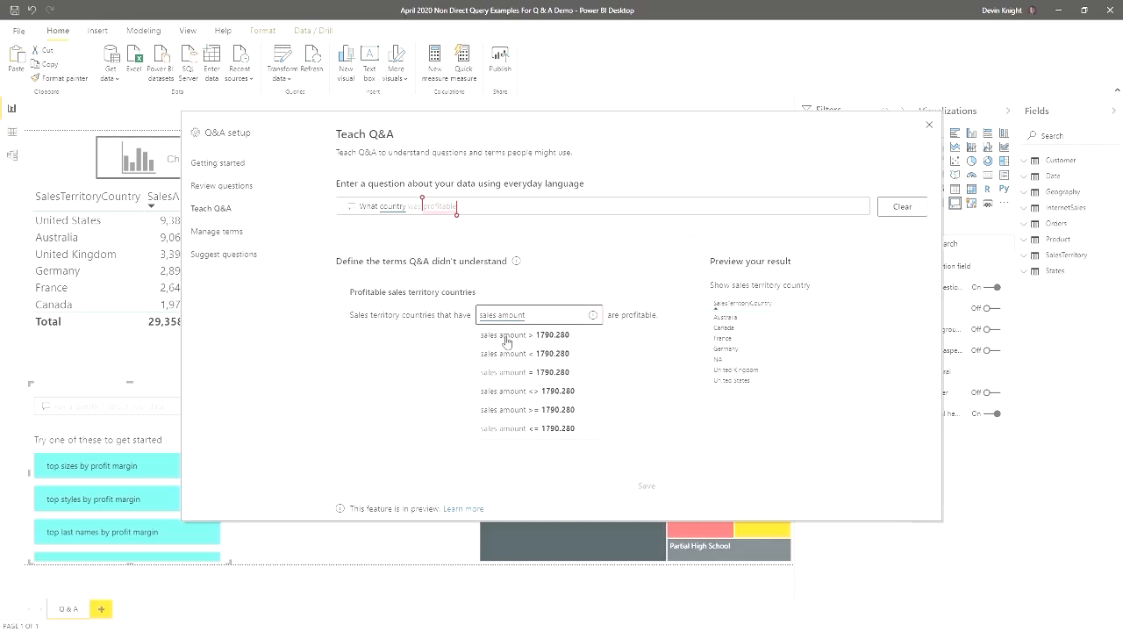
left_click(563, 339)
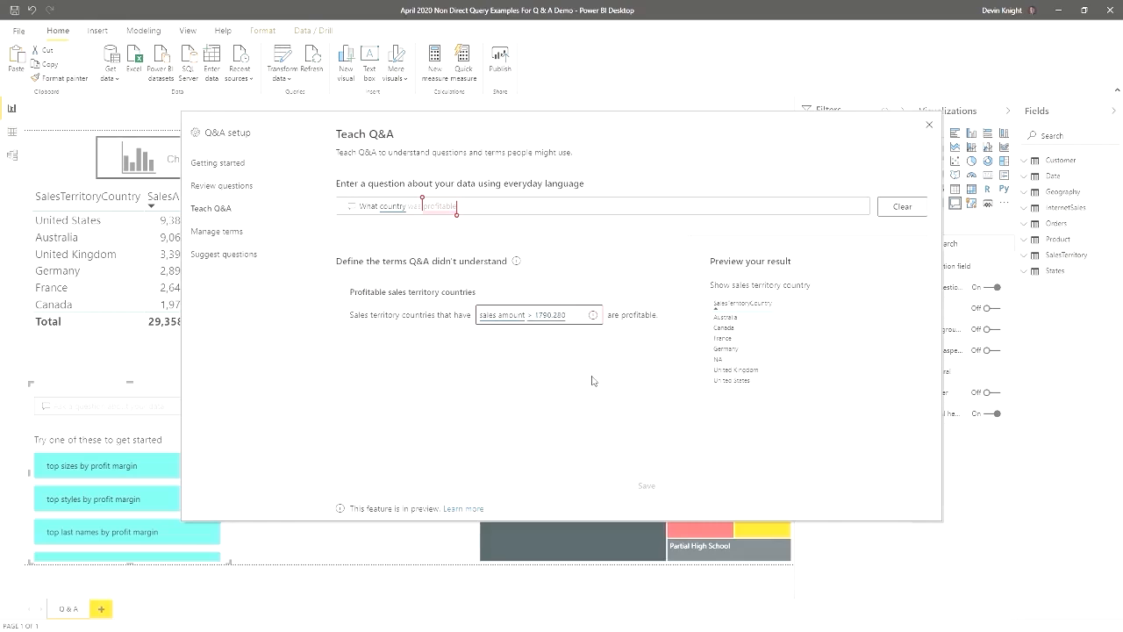